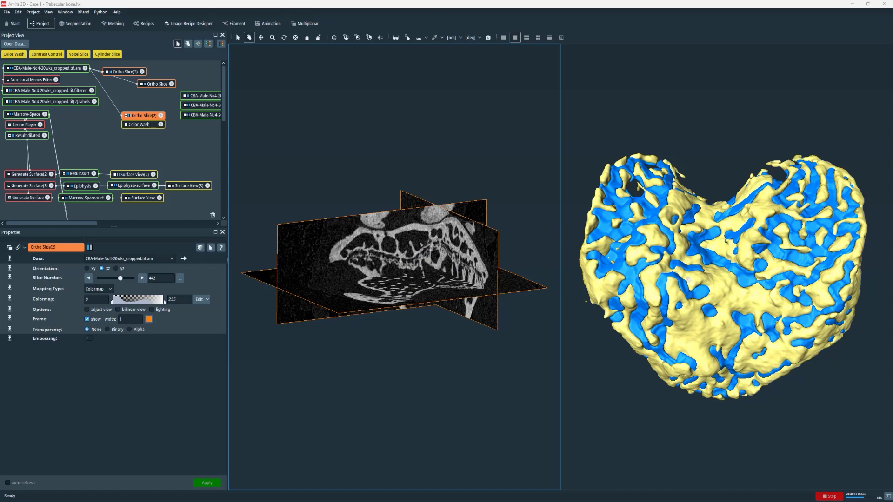
Rotate the bone surface model for inspection and switch to a single-viewer layout showing the ortho slices
drag(682, 279, 617, 270)
click(440, 138)
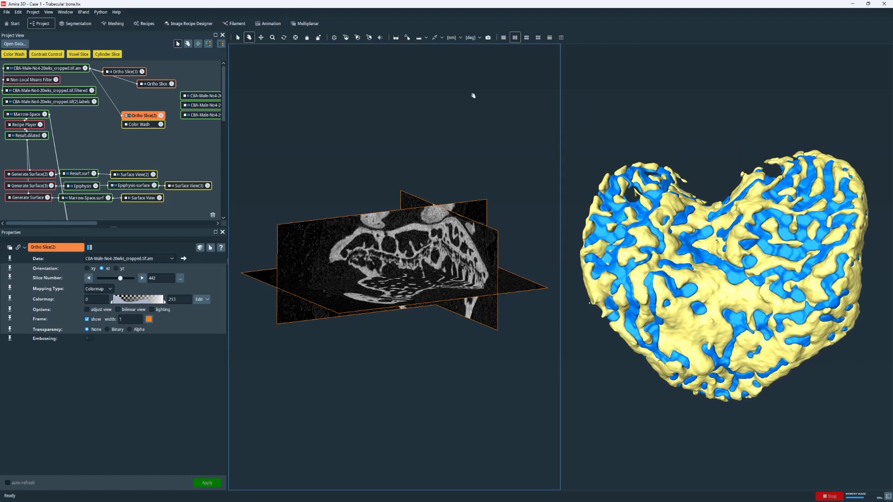
click(503, 39)
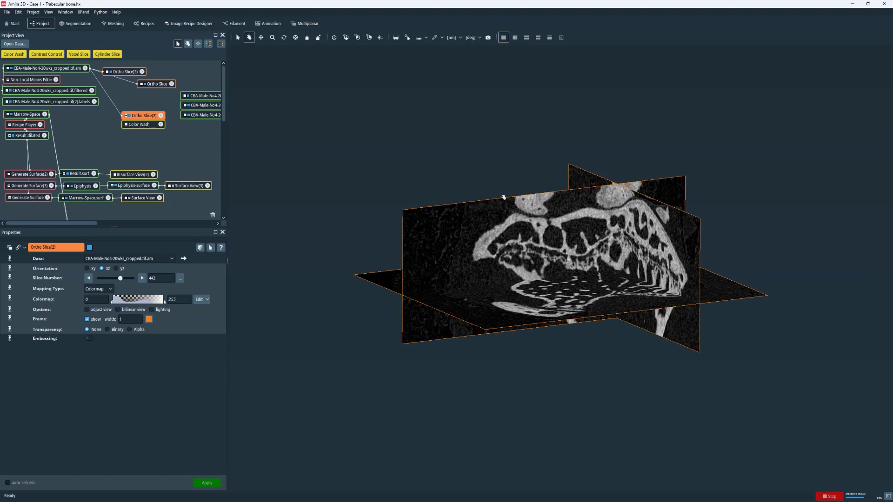
Move the xz plane of Ortho Slice(2) to slice 338 and reposition the other two orthogonal slice planes within the bone
click(238, 37)
mouse_move(442, 240)
mouse_down()
mouse_move(422, 231)
mouse_move(480, 247)
mouse_move(431, 239)
mouse_up()
double_click(168, 277)
text(338)
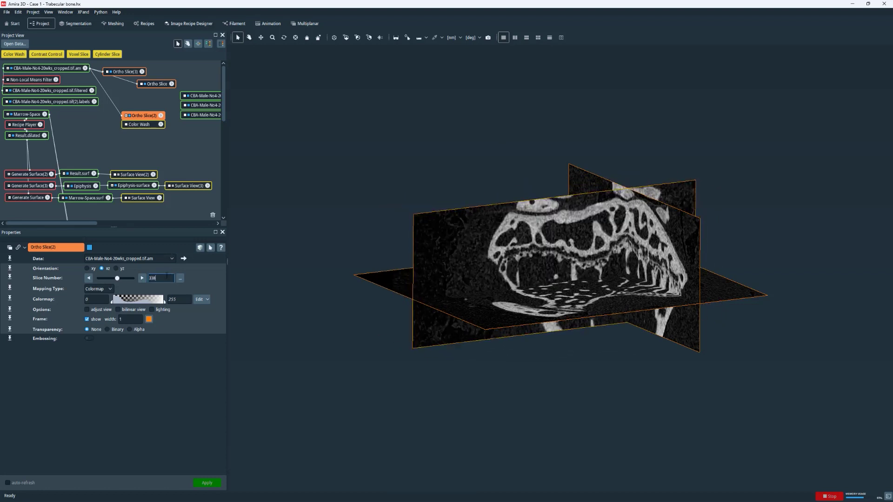
key(Return)
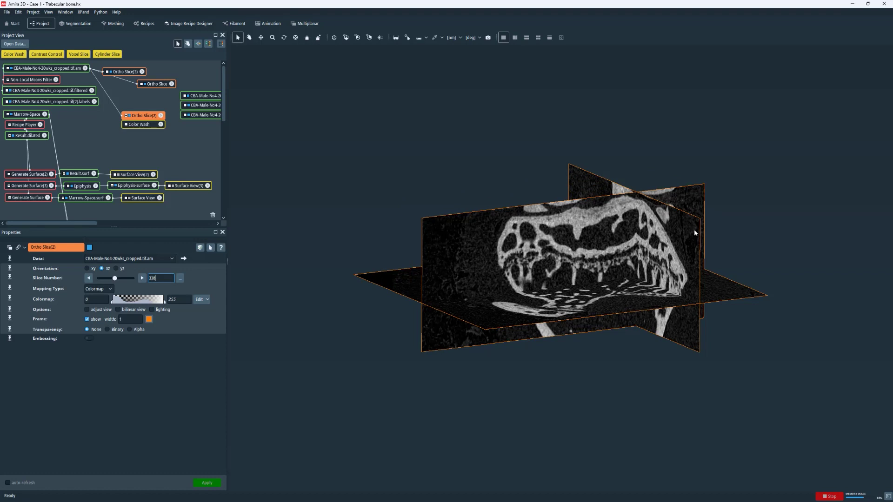
drag(643, 241, 620, 244)
drag(577, 316, 575, 332)
key(Escape)
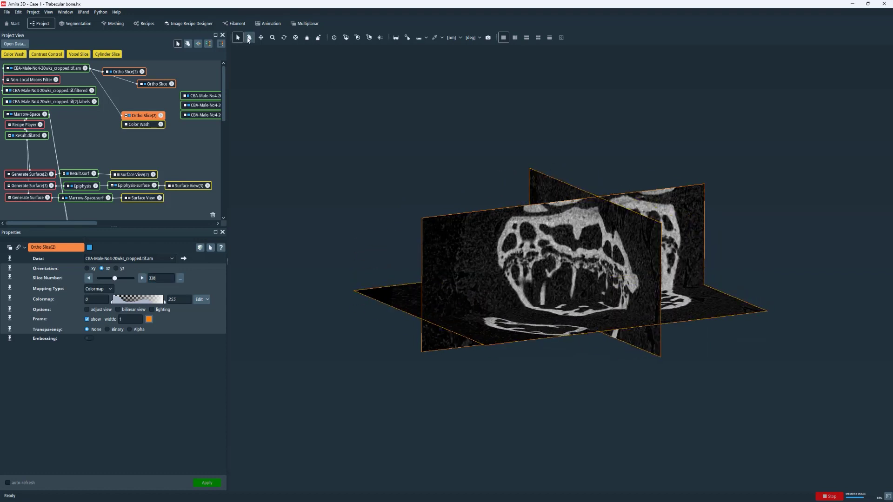
Hide everything in the viewer except Ortho Slice(2) and align the camera to face the xz slice
drag(617, 269, 519, 128)
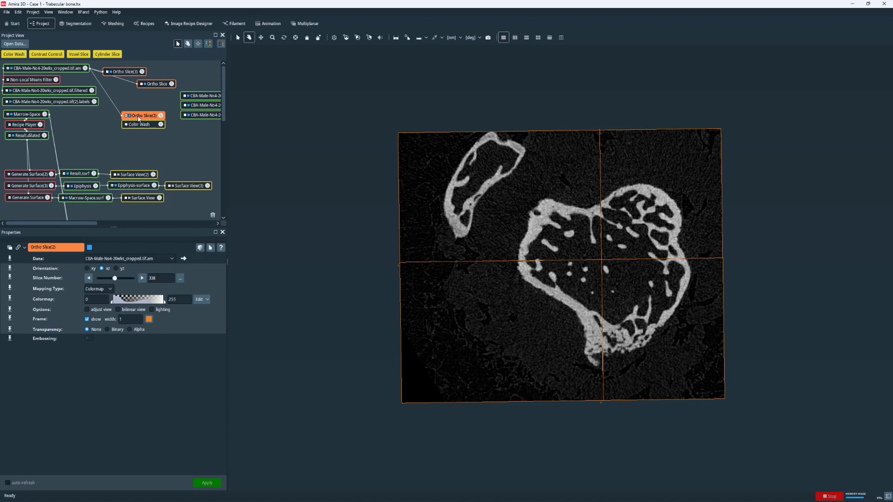
right_click(139, 118)
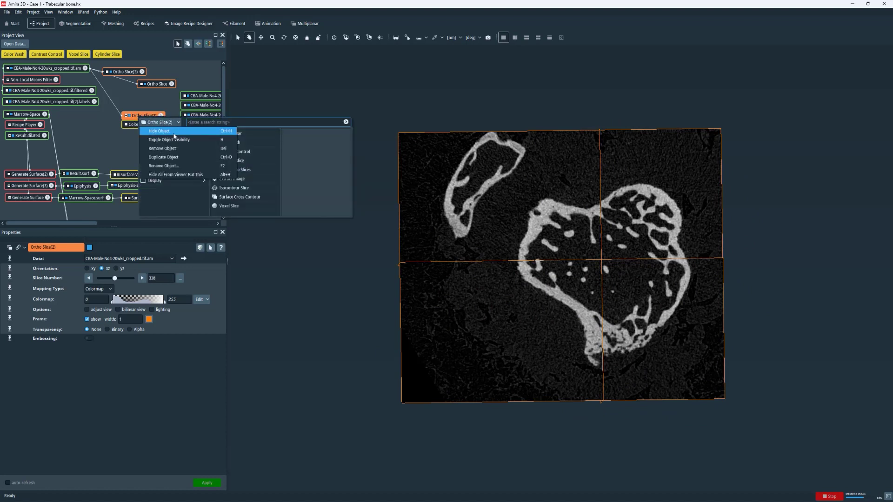
click(175, 175)
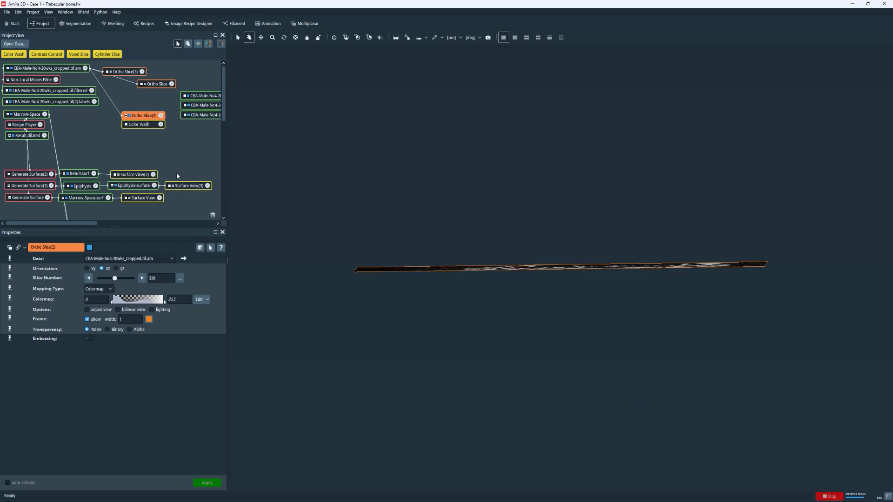
click(356, 38)
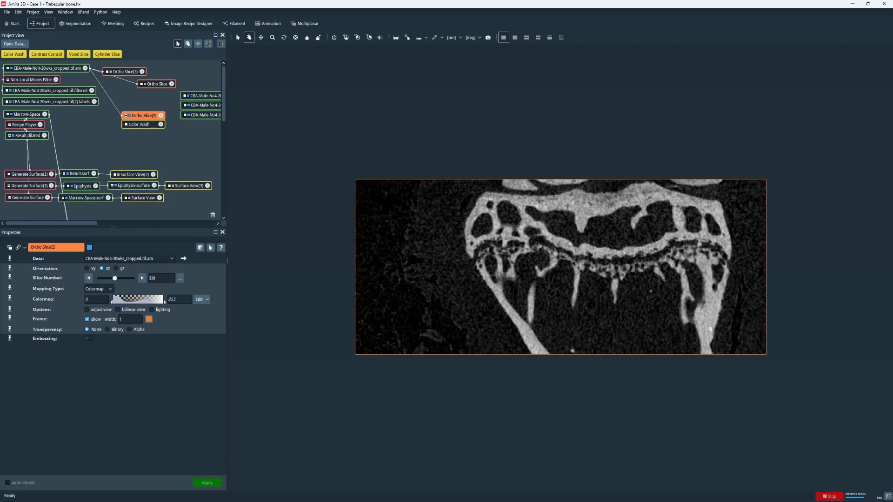
Connect the Color Wash module's Data input to the Epiphysis label image to overlay it on the slice
click(139, 125)
click(126, 124)
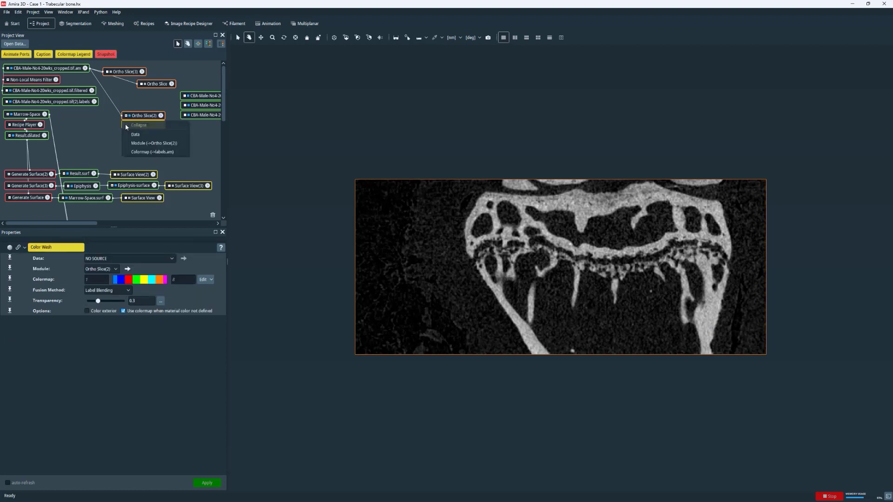
click(141, 135)
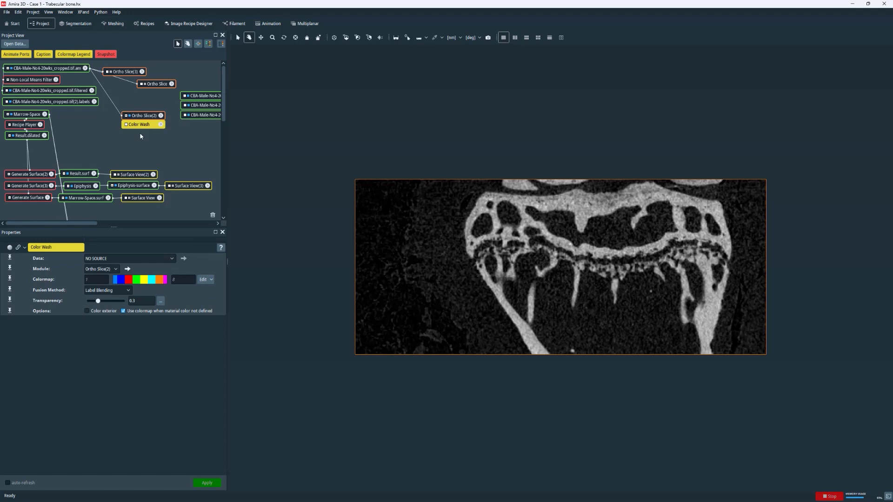
click(96, 186)
click(90, 186)
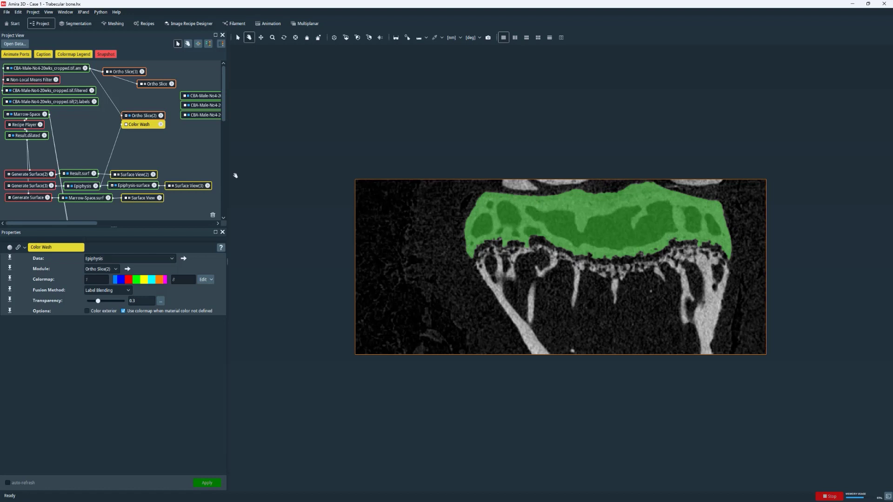
Switch the Color Wash overlay to Marrow-Space and finally to Result.dilated, and browse the slices of Ortho Slice(2)
mouse_move(110, 151)
mouse_down()
mouse_move(68, 122)
mouse_move(92, 135)
mouse_move(38, 116)
mouse_up()
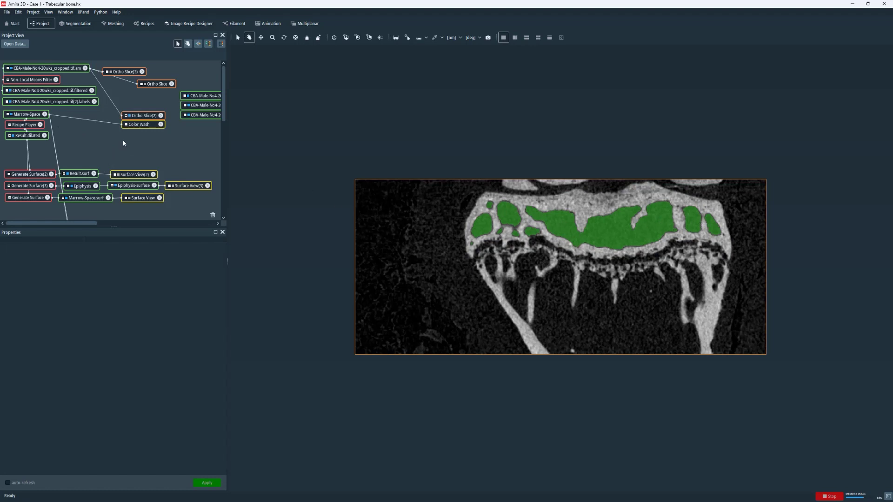
drag(55, 135, 26, 135)
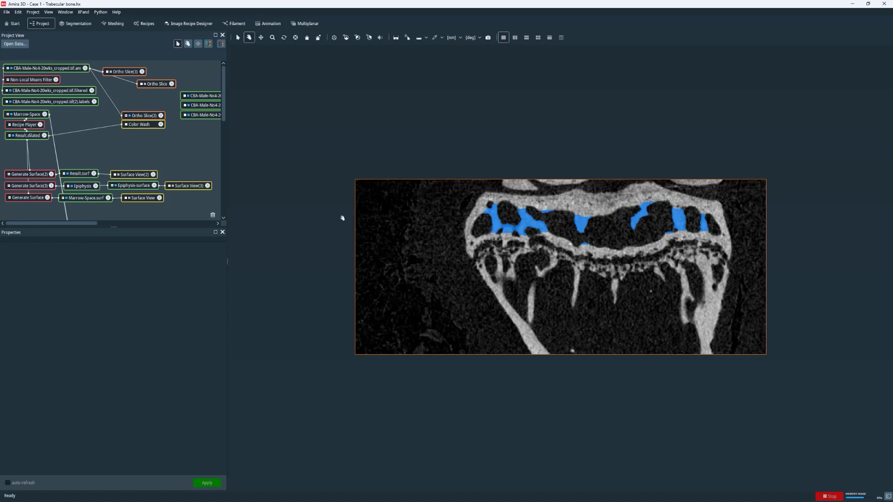
click(140, 115)
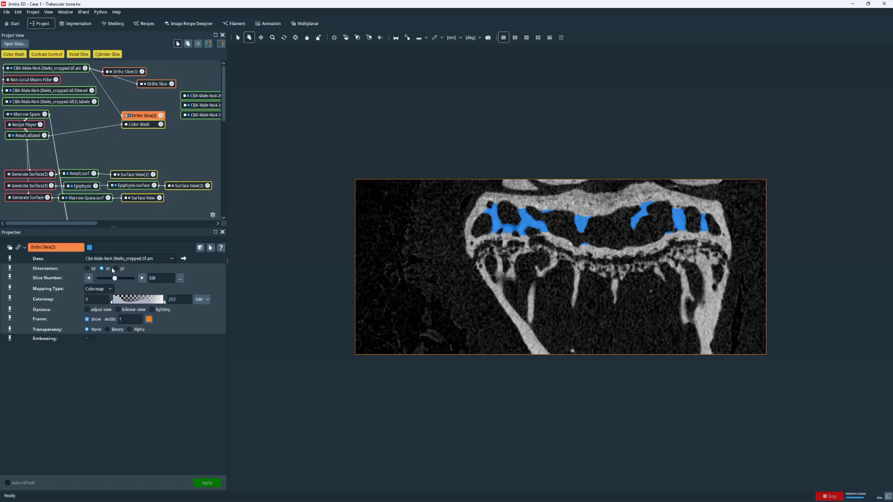
drag(116, 280, 119, 281)
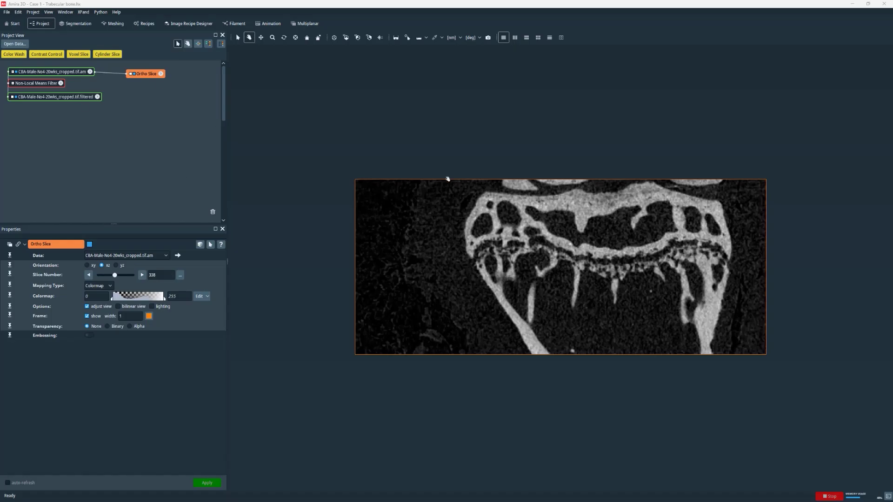
Attach the Ortho Slice to the filtered CBA-Male-No4-20wks_cropped image and load that image as the grayscale image for segmentation
drag(114, 75, 97, 97)
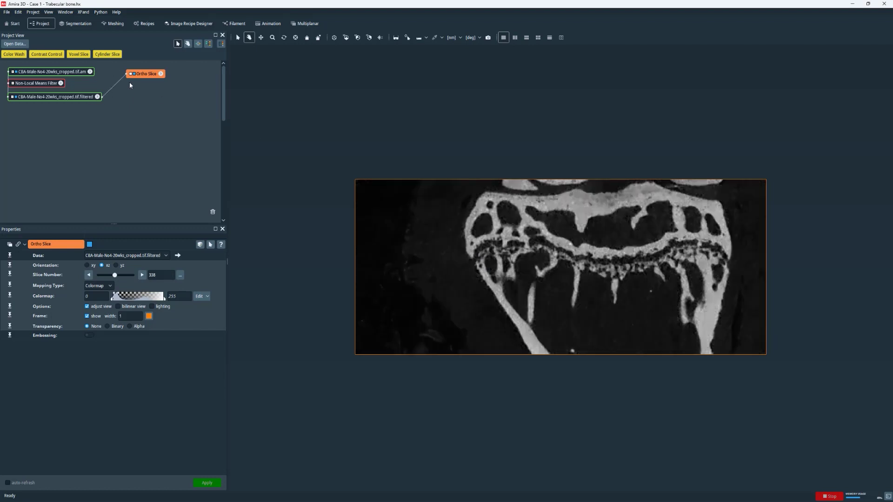
click(73, 26)
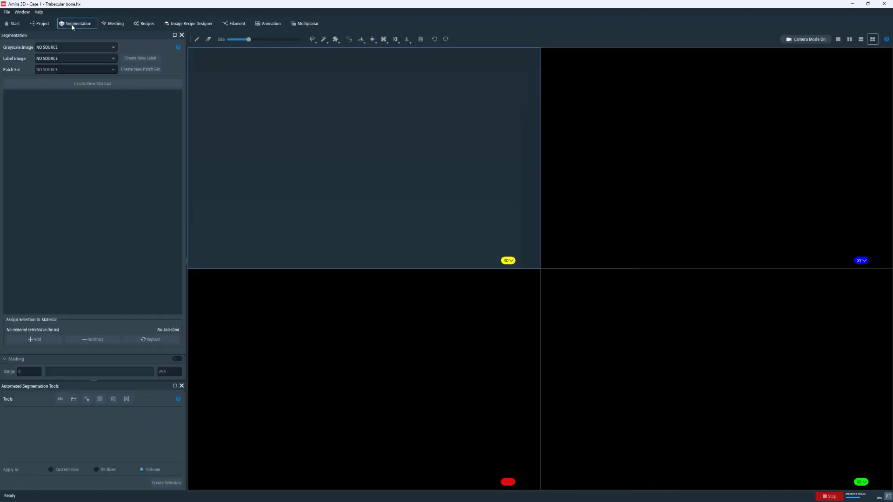
click(77, 47)
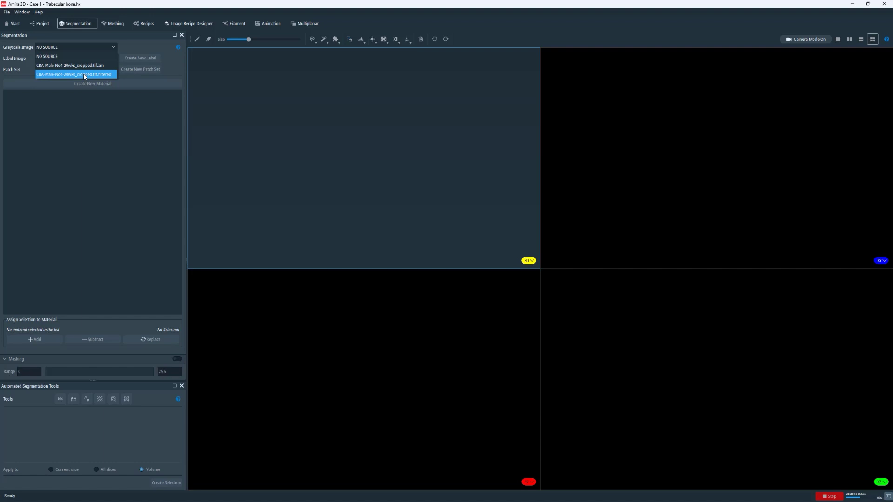
click(85, 74)
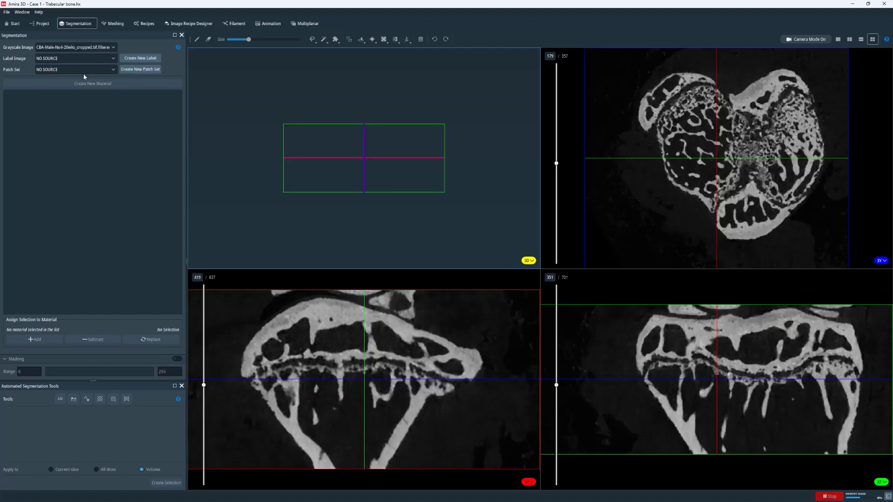
Create a new label image and rename its Material1 to Epiphysis
click(132, 60)
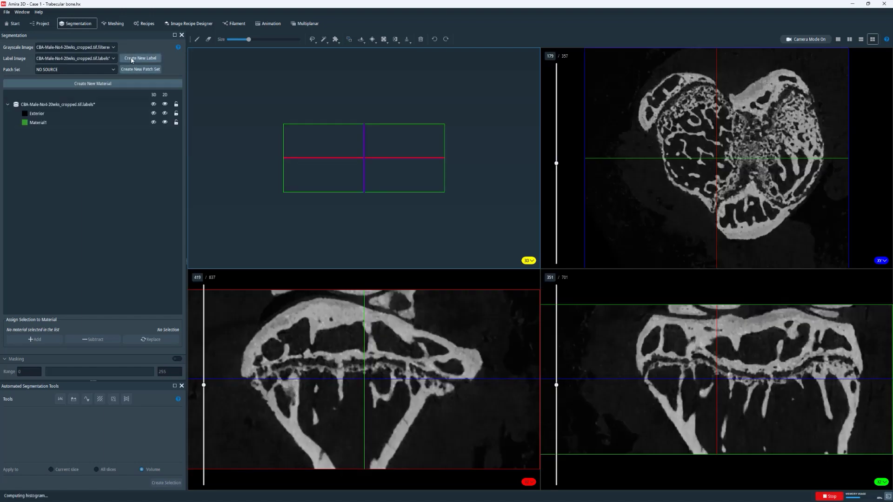
click(39, 122)
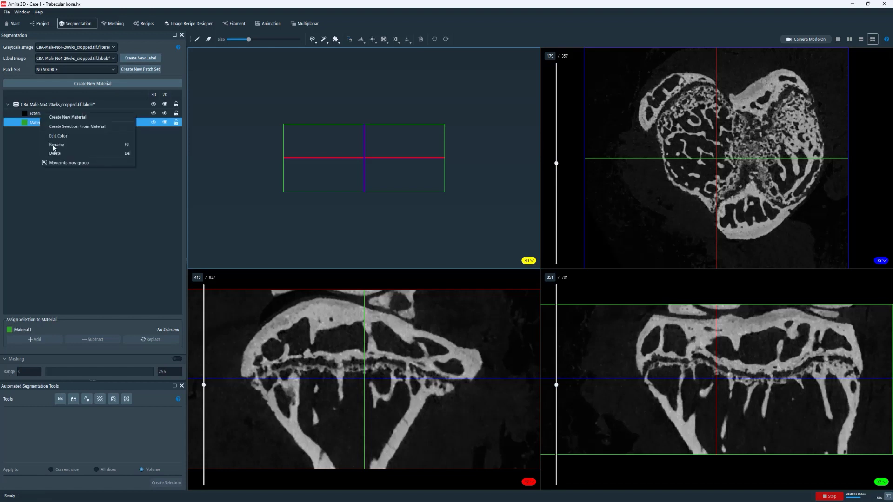
click(55, 144)
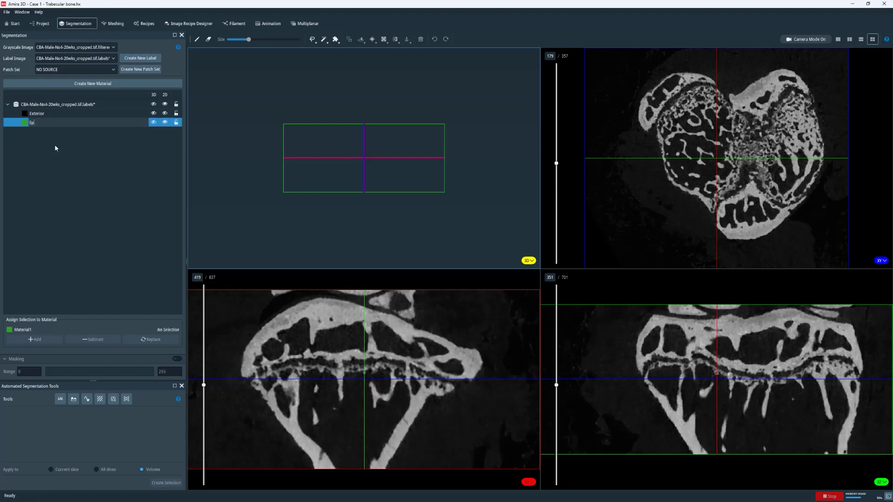
key(Return)
click(37, 120)
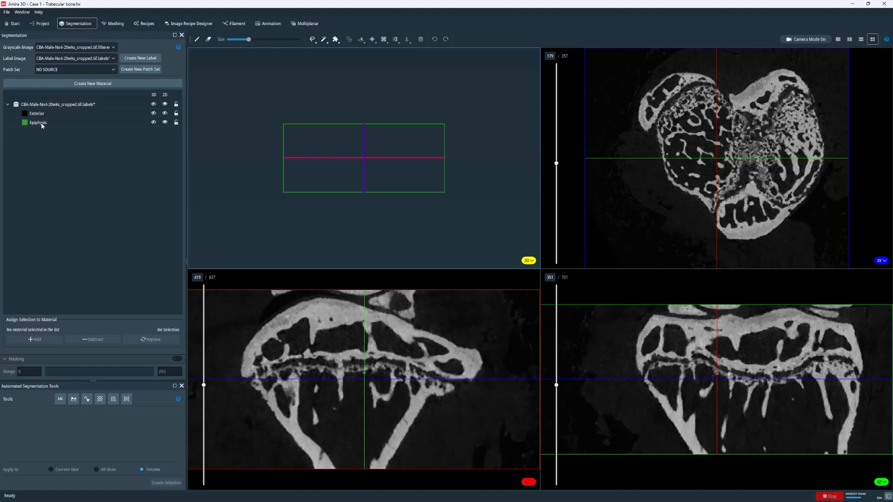
Add a second material to the label image and name it Out
click(78, 86)
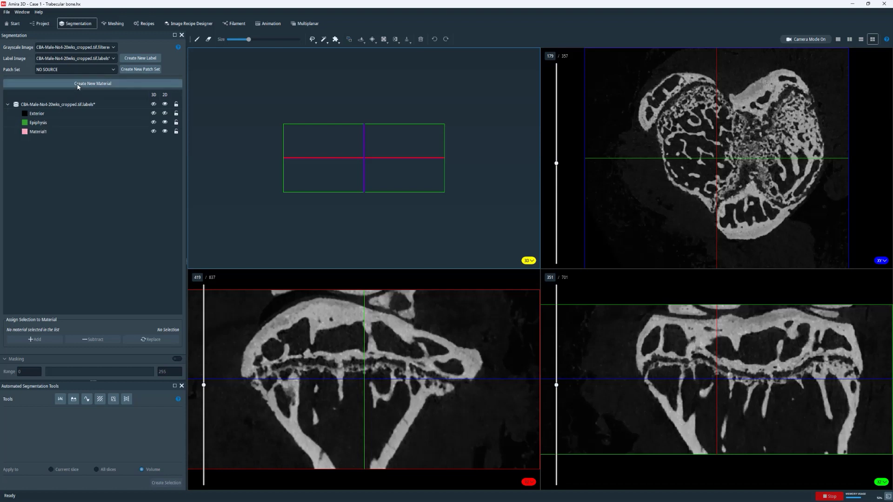
click(47, 132)
right_click(46, 132)
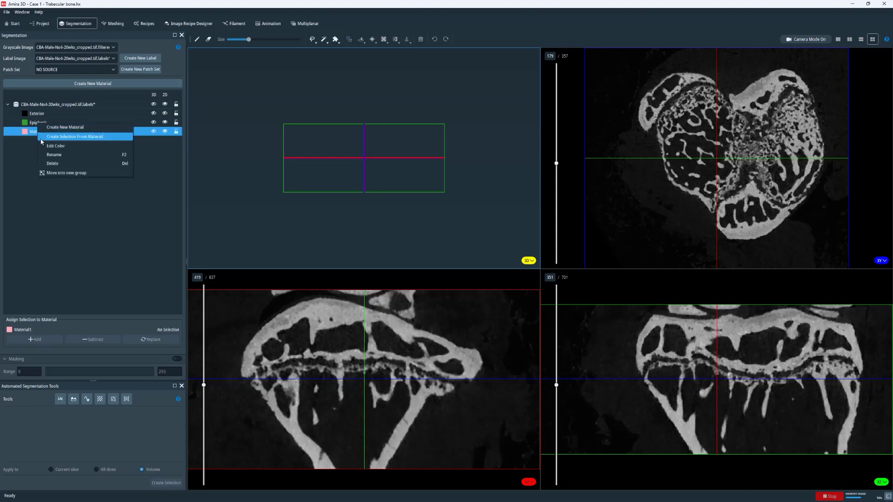
click(53, 154)
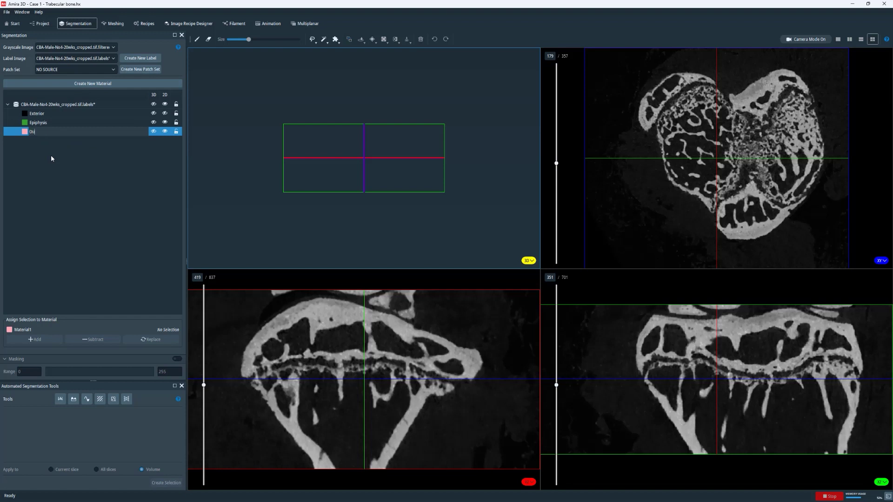
key(Return)
click(52, 180)
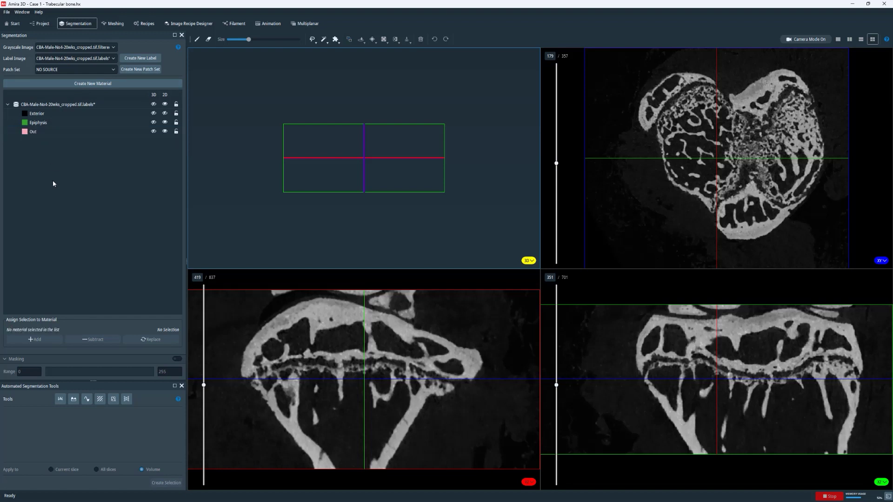
In a single XZ view at slice 351, brush over the interior of the epiphysis and add the selection to the Epiphysis material
click(40, 132)
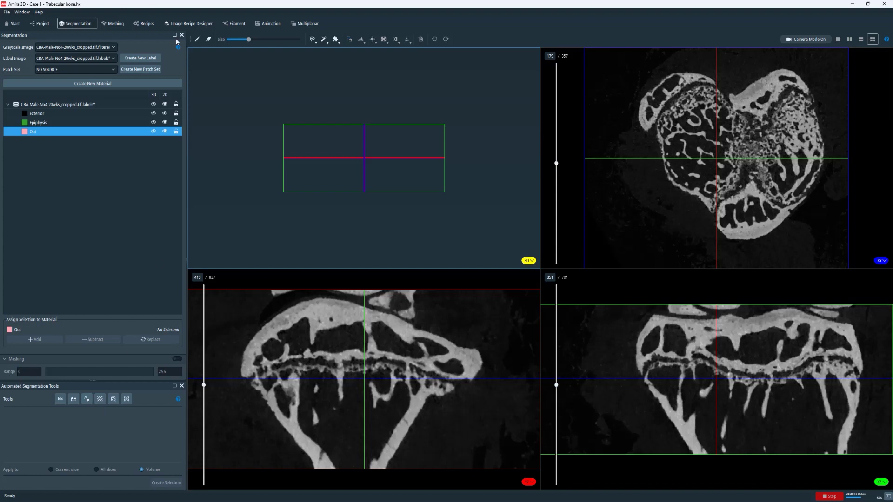
click(197, 41)
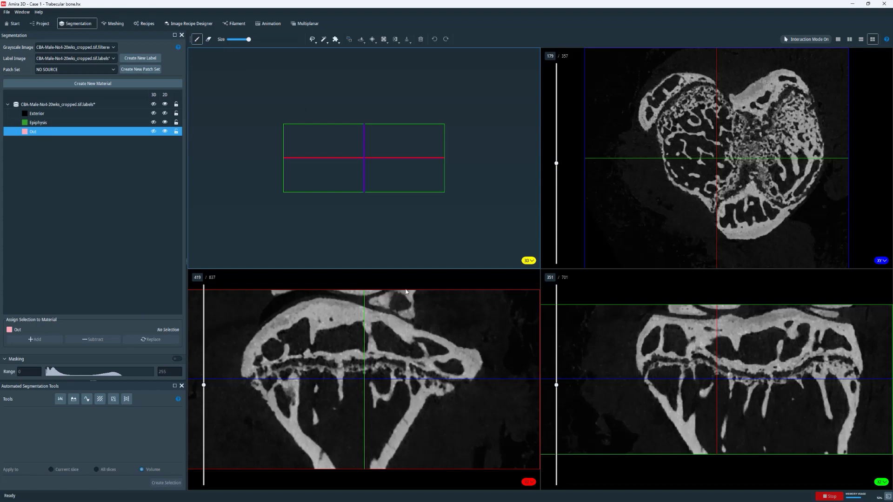
click(838, 39)
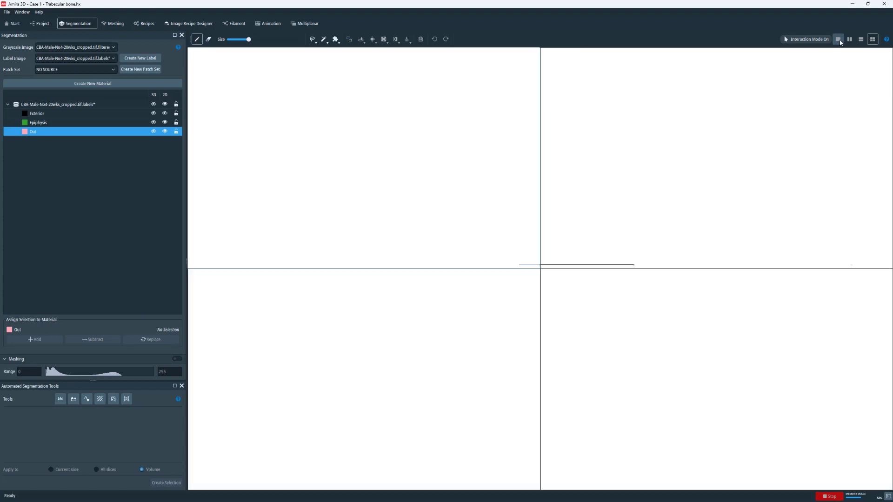
click(838, 39)
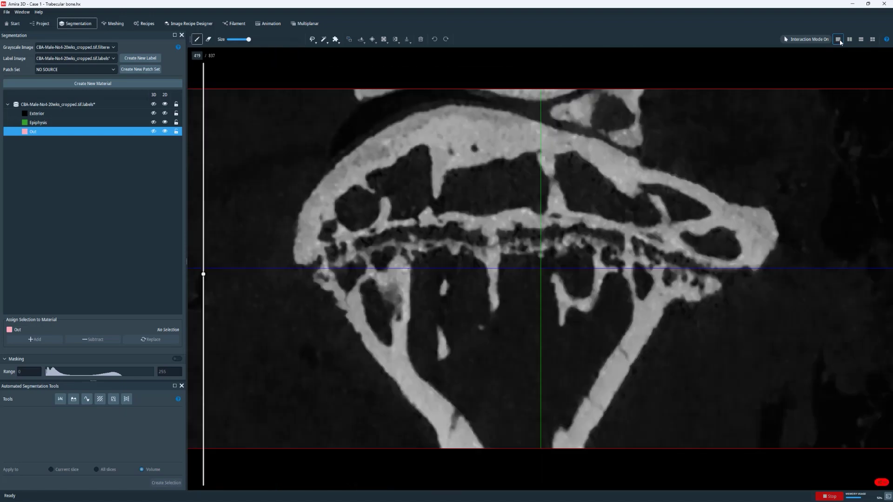
click(839, 40)
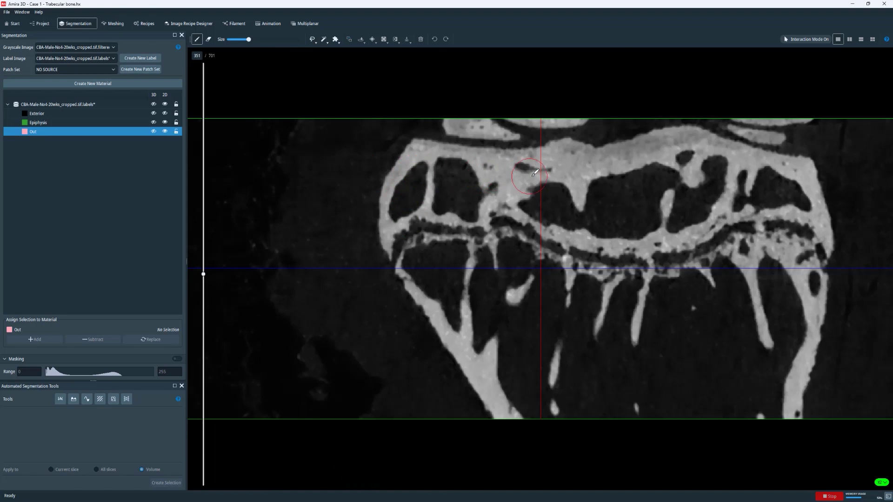
mouse_move(477, 178)
mouse_down()
mouse_move(721, 159)
mouse_move(731, 184)
mouse_move(680, 208)
mouse_move(616, 217)
mouse_move(492, 201)
mouse_move(462, 186)
mouse_move(413, 189)
mouse_move(437, 163)
mouse_move(523, 166)
mouse_up()
click(40, 123)
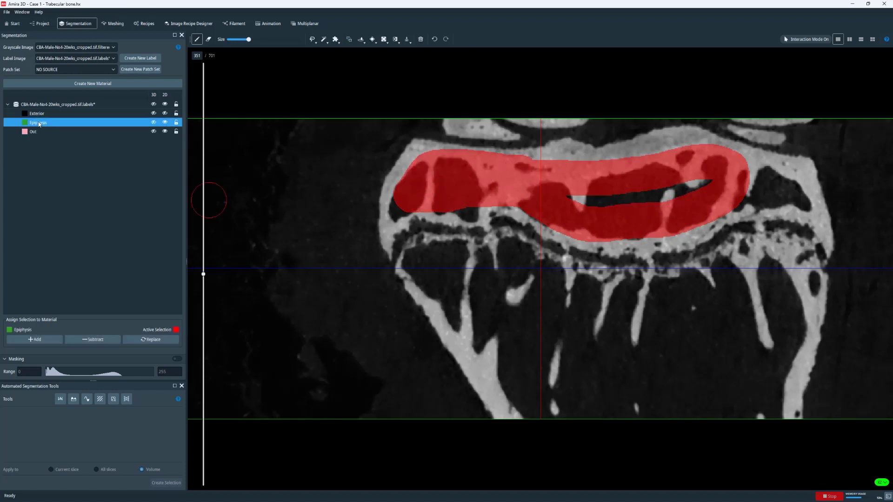
click(46, 340)
At slice 351, brush around the surrounding background, the bone fragments above and the shaft below the epiphysis, and add the selection to Out
mouse_move(255, 124)
mouse_down()
mouse_move(304, 293)
mouse_move(511, 372)
mouse_move(733, 366)
mouse_move(863, 298)
mouse_move(885, 214)
mouse_move(883, 151)
mouse_up()
drag(796, 114, 740, 117)
drag(582, 113, 449, 101)
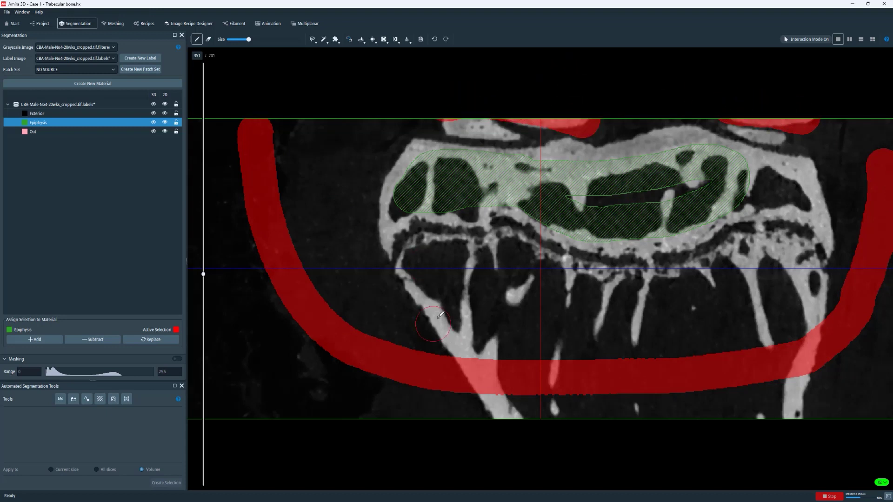
mouse_move(423, 301)
mouse_down()
mouse_move(775, 331)
mouse_move(796, 272)
mouse_move(767, 285)
mouse_up()
click(34, 132)
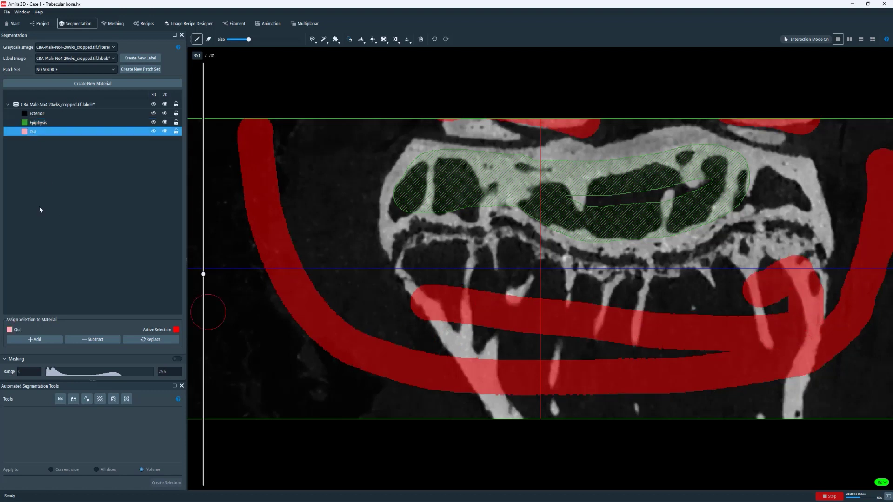
click(45, 340)
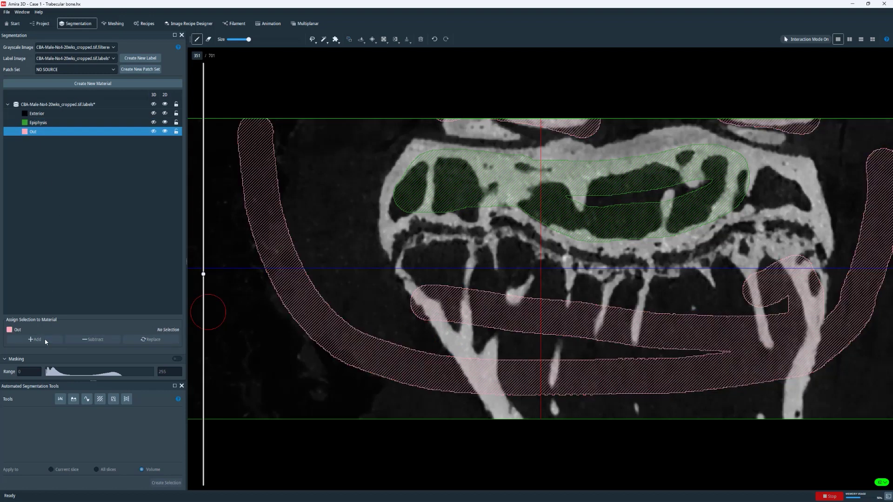
Create a new gradient image as the Watershed landscape and compute a new label for the whole volume
click(87, 400)
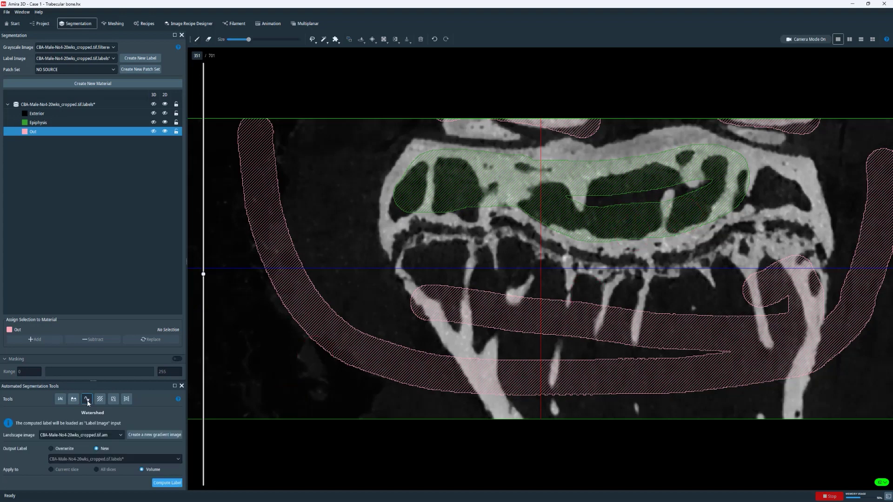
click(160, 433)
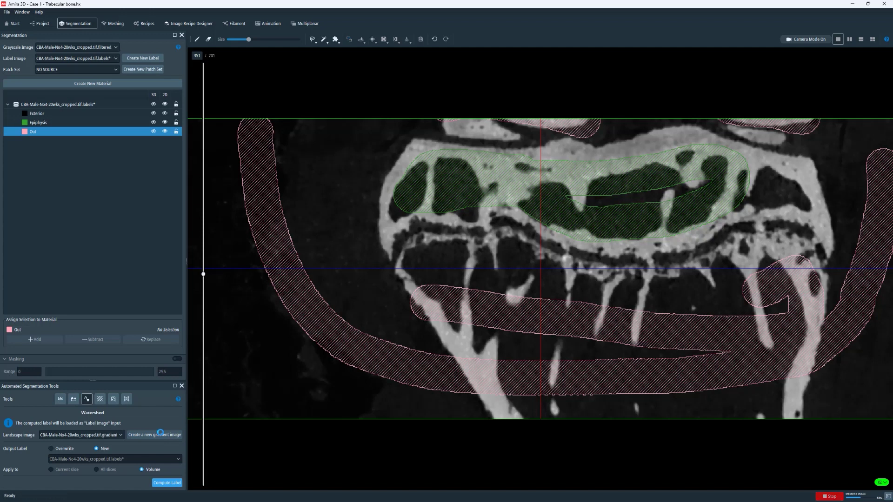
click(175, 484)
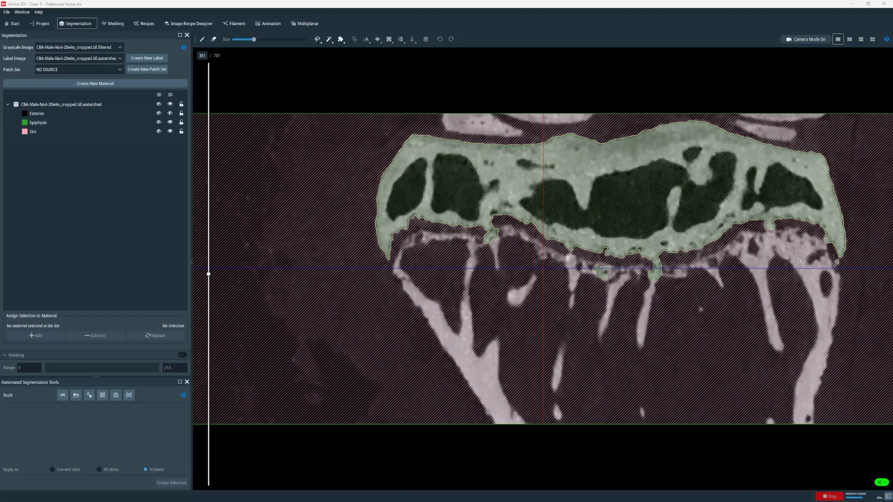
Lasso the stray Epiphysis patches below the growth plate and add them to the Out material
click(317, 39)
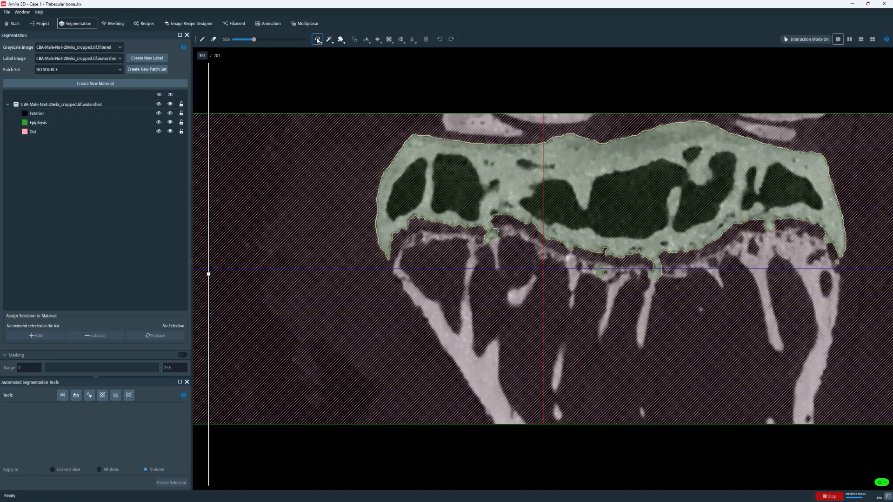
mouse_move(503, 241)
mouse_down()
mouse_move(477, 235)
mouse_move(501, 228)
mouse_move(625, 266)
mouse_move(737, 245)
mouse_move(842, 262)
mouse_move(837, 271)
mouse_move(732, 287)
mouse_move(581, 280)
mouse_move(478, 241)
mouse_up()
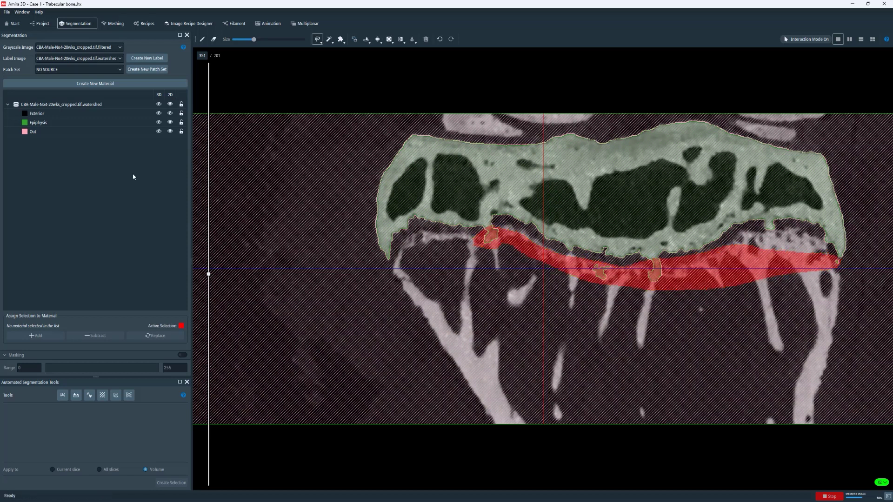
click(64, 133)
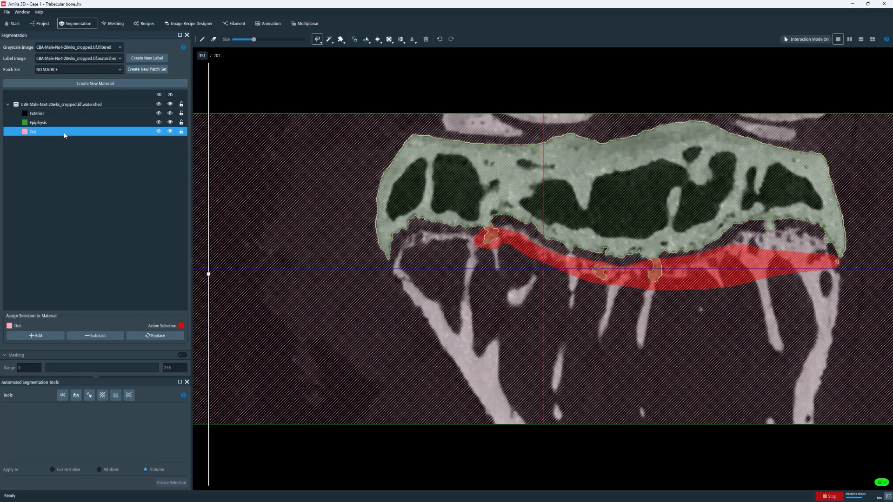
click(51, 337)
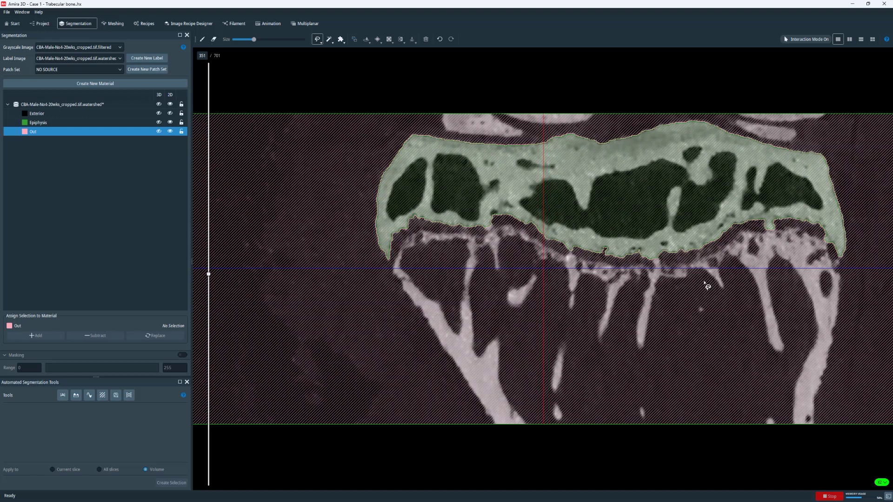
Create a selection from the Out material, create a new label image and add the selection to its Material1
right_click(73, 132)
click(90, 135)
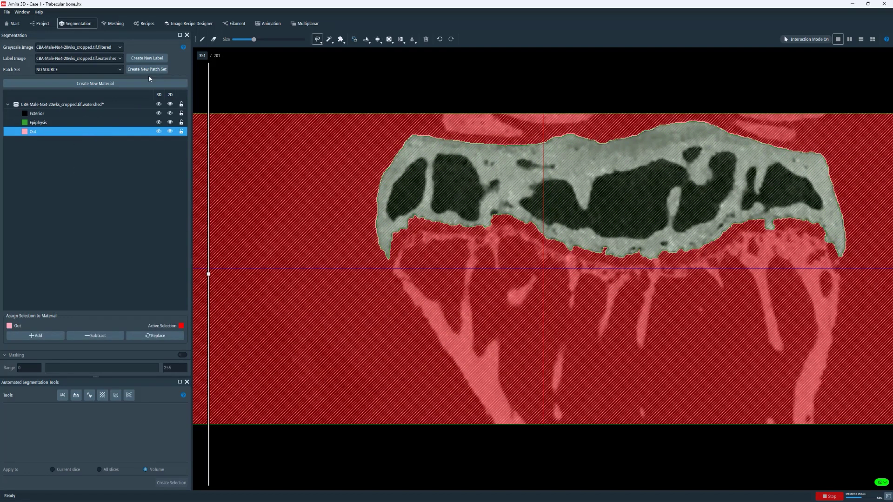
click(145, 59)
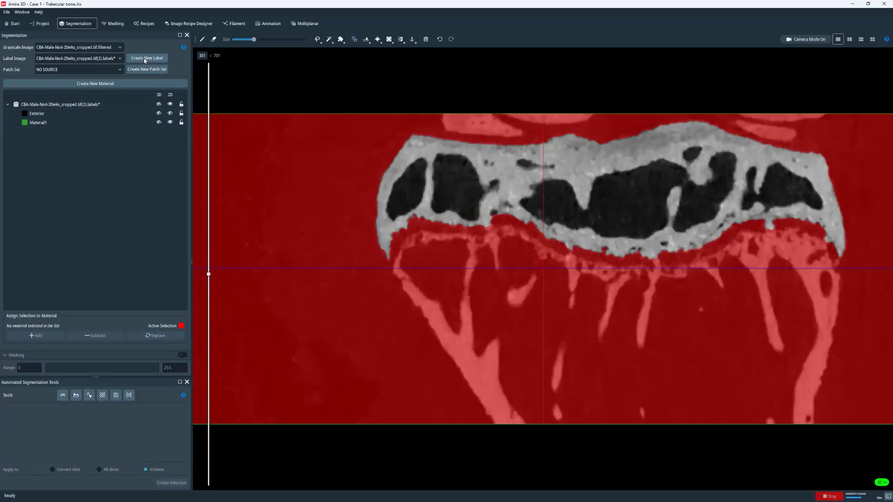
click(47, 123)
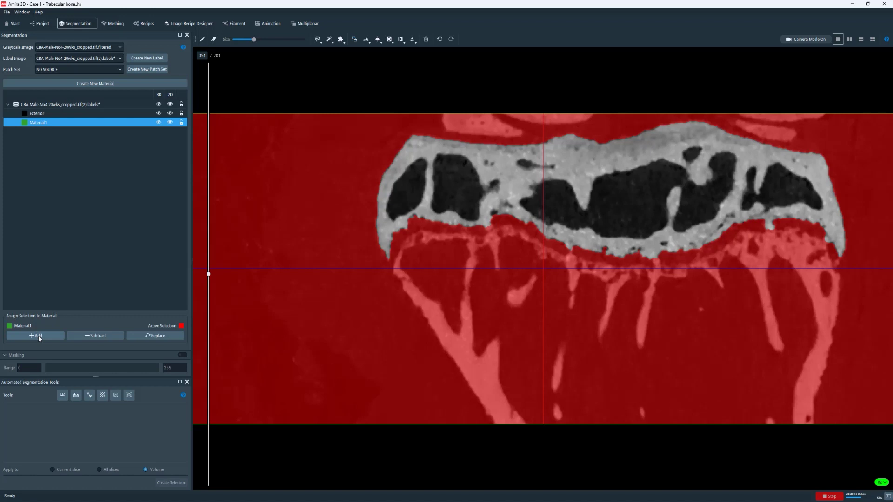
click(39, 338)
Rename Material1 of the new label image to Out and give it a pink colour
right_click(33, 122)
click(54, 147)
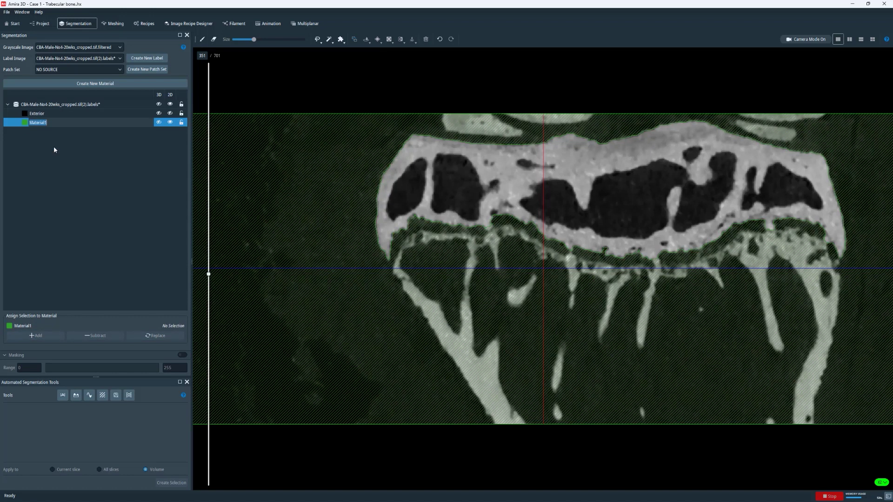
text(Out)
key(Return)
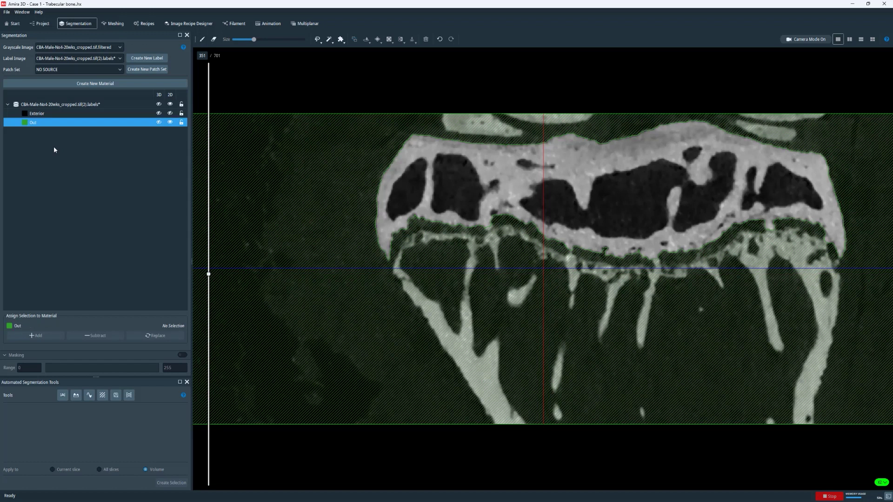
click(25, 123)
click(412, 240)
click(492, 320)
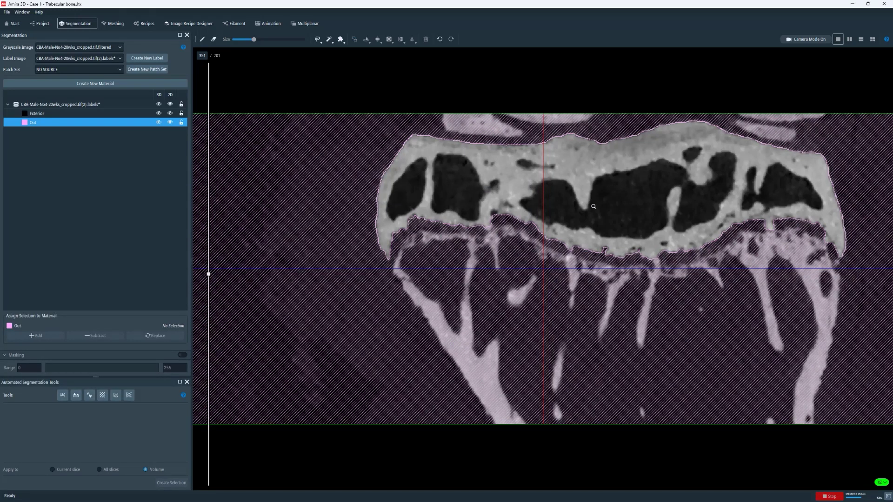
Set the Threshold masking range to 0–43 to cover the dark marrow areas, and lock the Out material
click(65, 397)
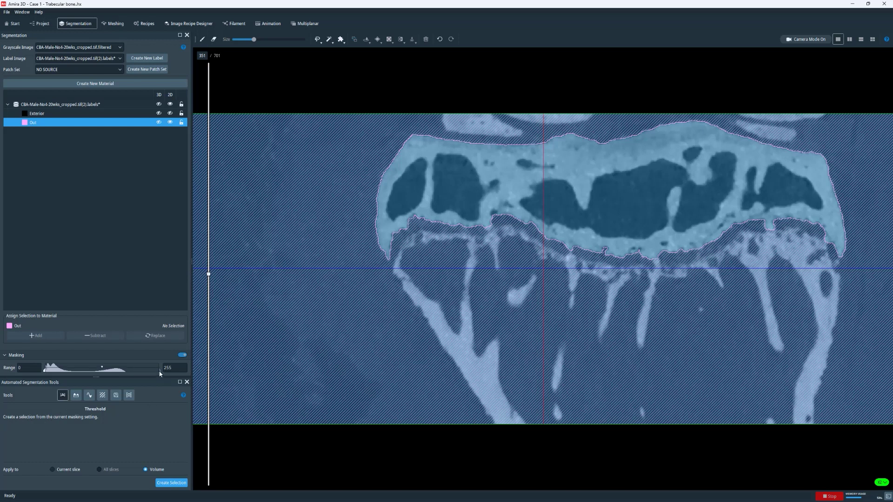
drag(142, 374, 64, 373)
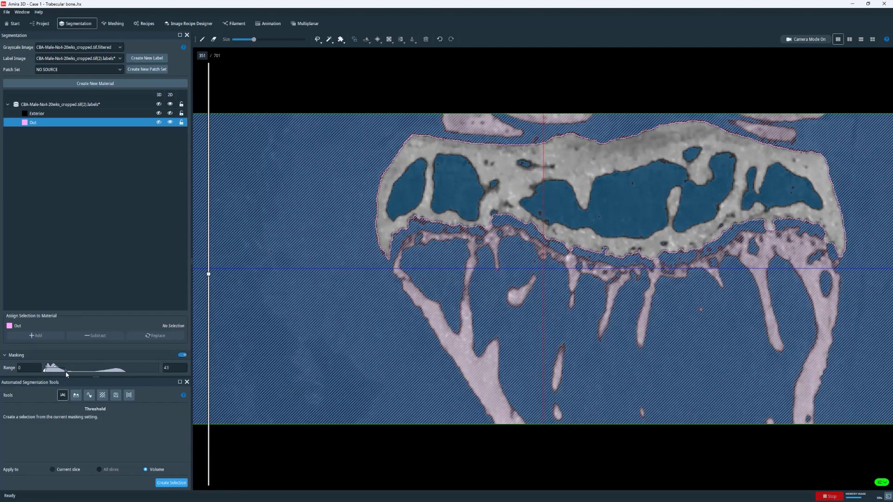
click(171, 123)
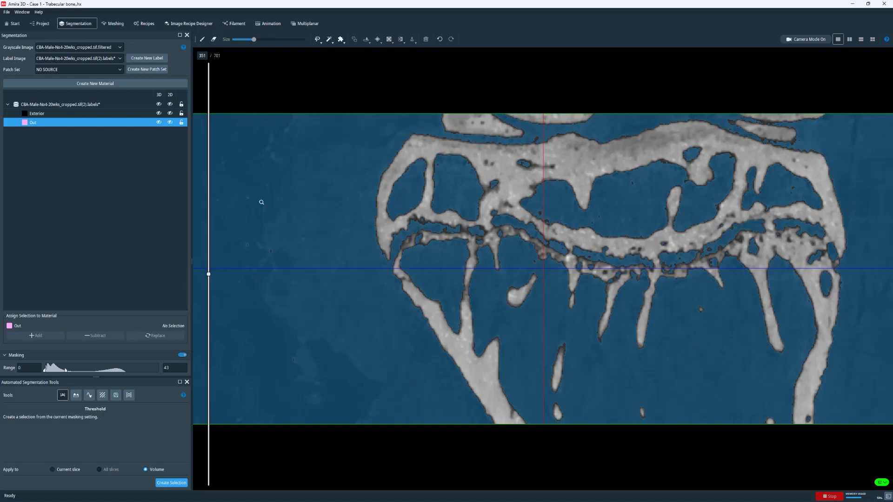
click(170, 122)
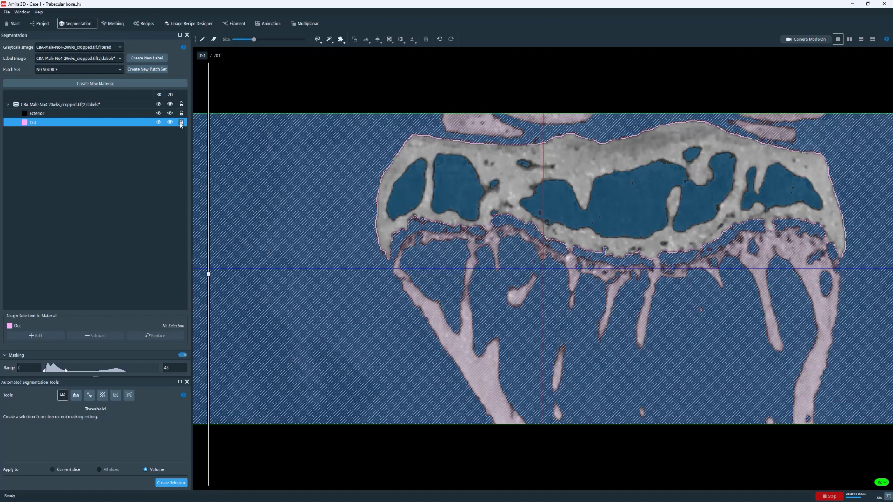
Create a second material named Marrow_space and set its colour to light yellow #ffff7f
click(60, 84)
click(44, 133)
right_click(44, 134)
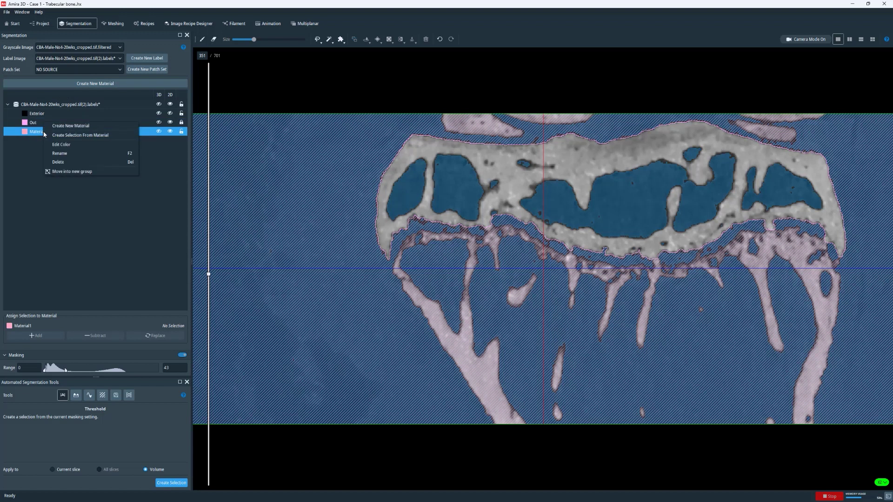
click(61, 154)
text(Marrow)
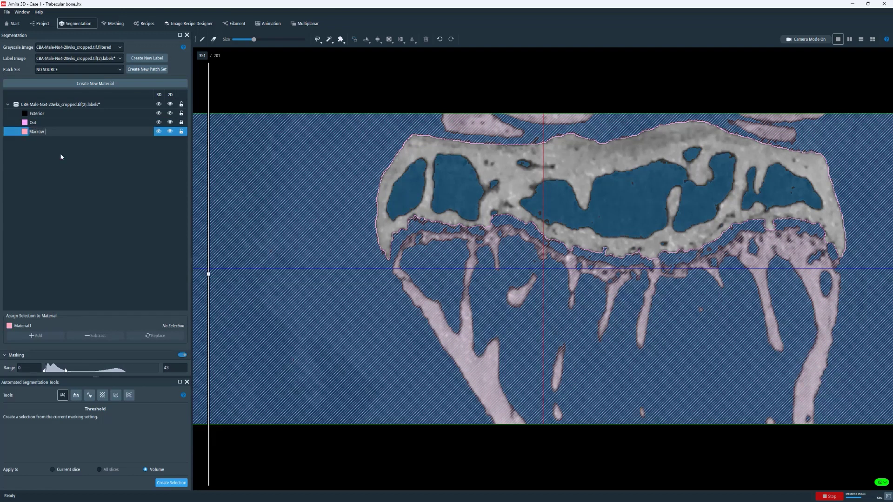
text( space)
key(Return)
click(24, 132)
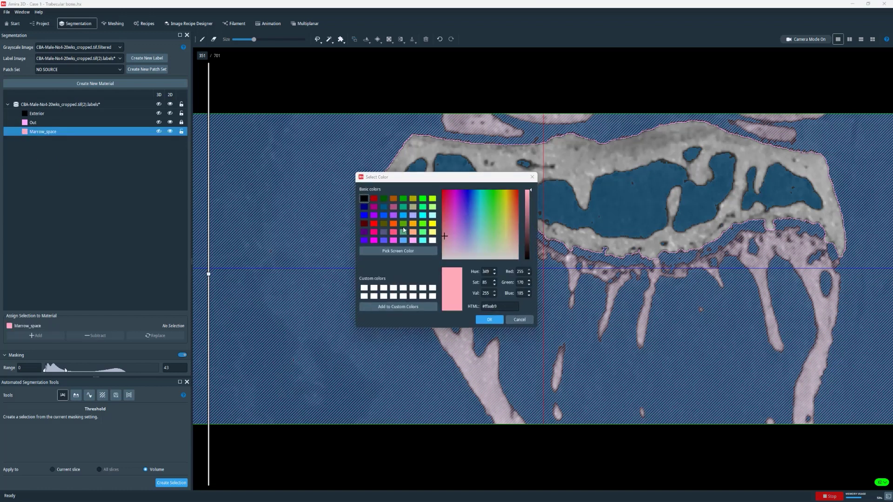
click(433, 232)
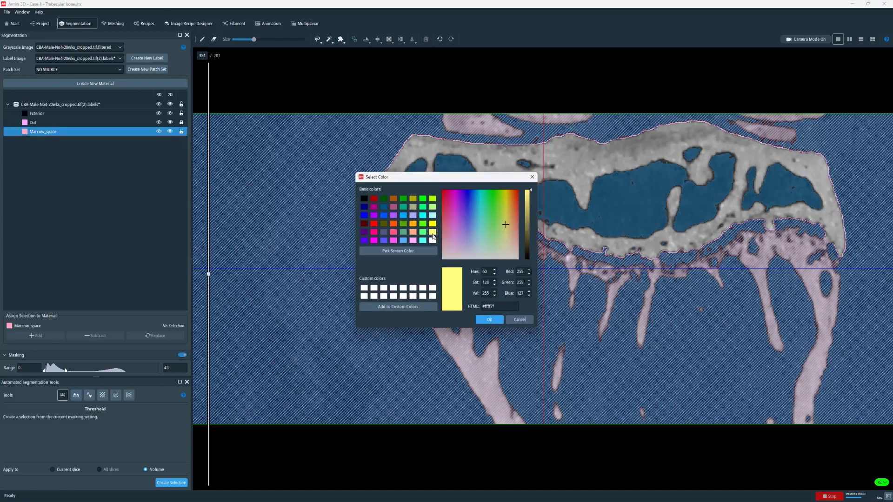
click(489, 320)
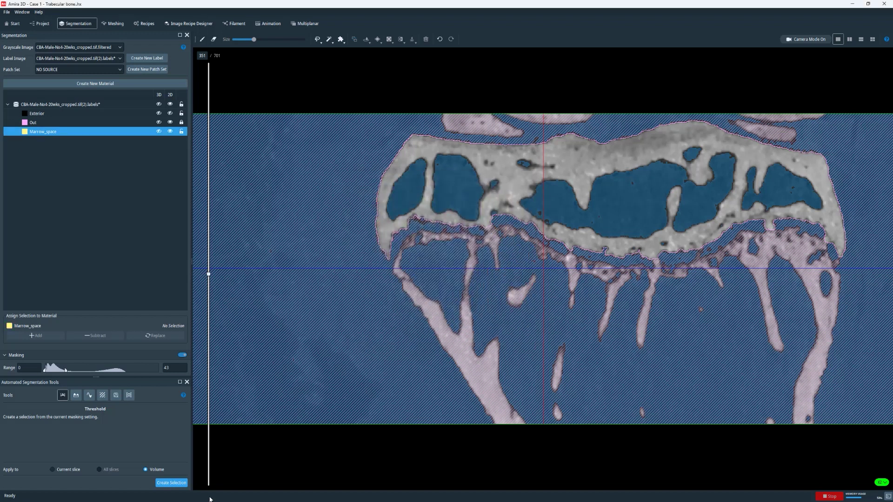
Create the threshold selection over the volume, add it to Marrow_space, and delete the Out material from this label image
click(178, 483)
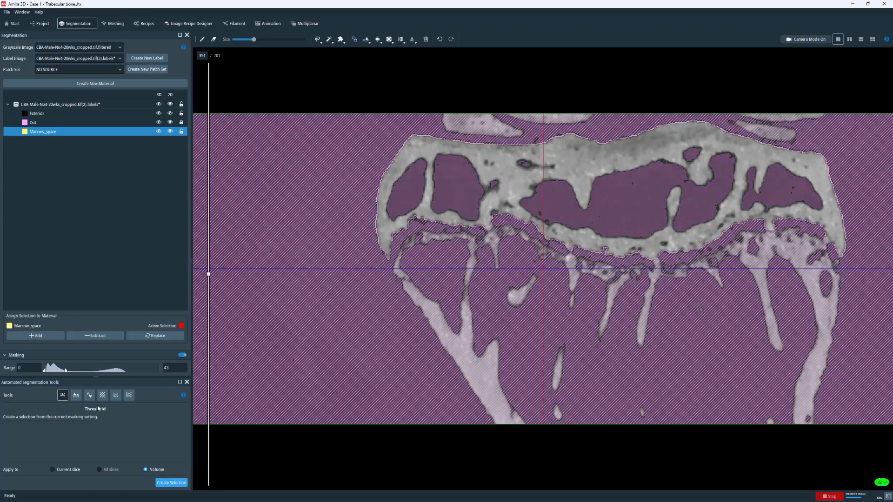
click(37, 336)
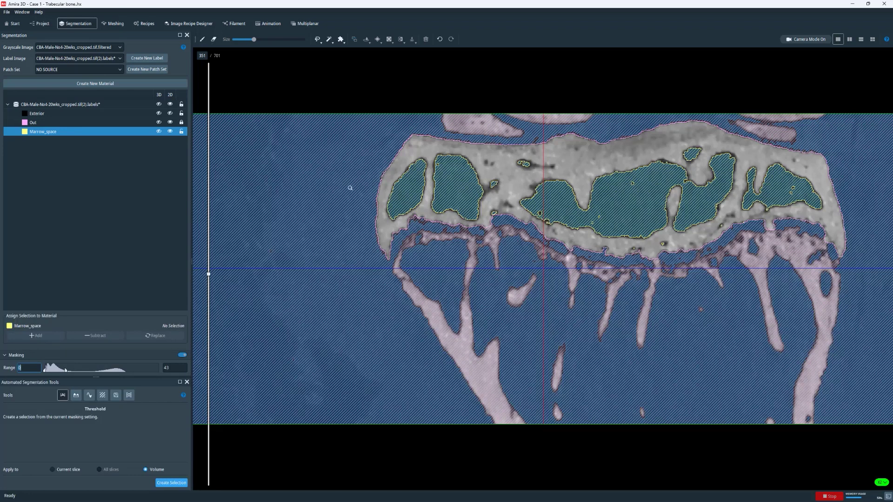
click(47, 125)
right_click(47, 126)
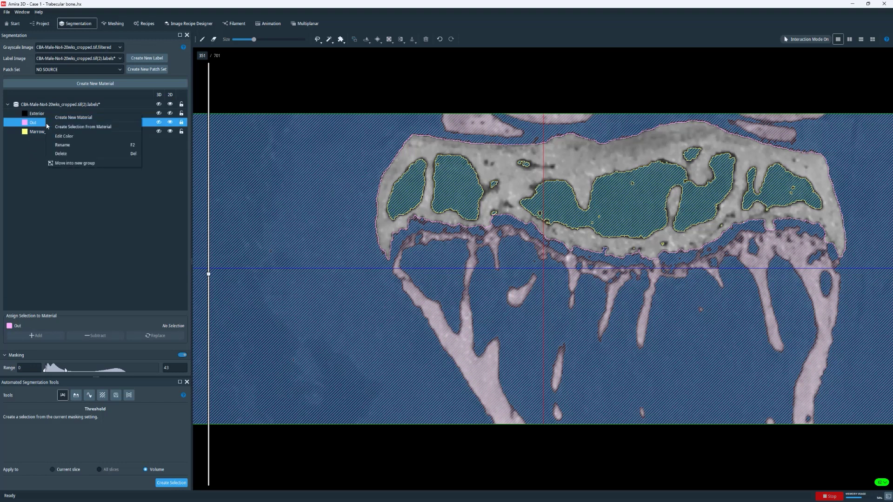
click(60, 154)
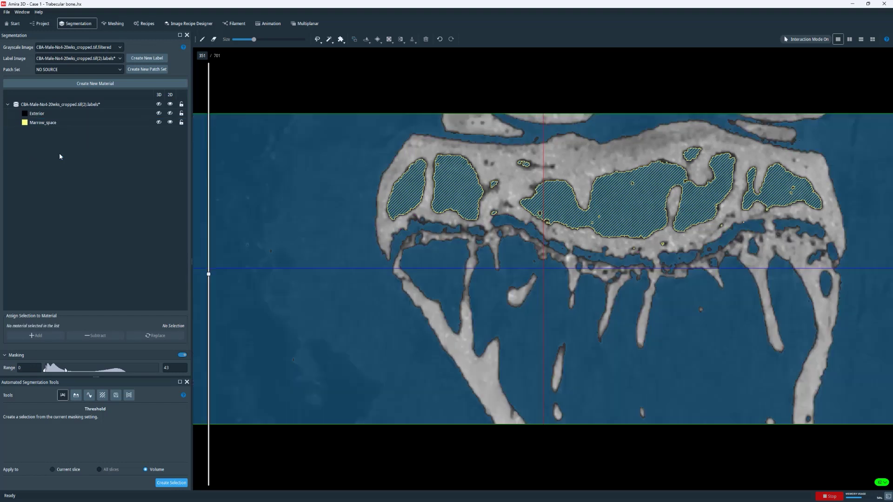
click(63, 396)
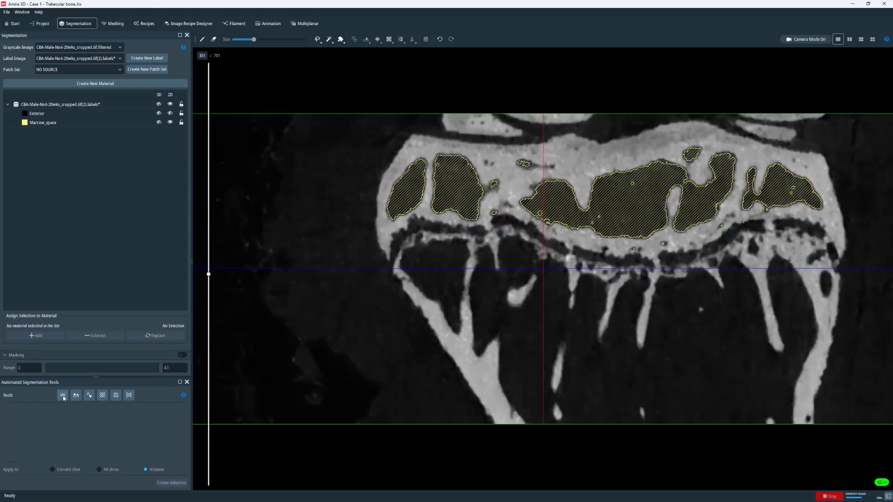
Load the watershed label image and delete its Out material
click(113, 59)
click(113, 86)
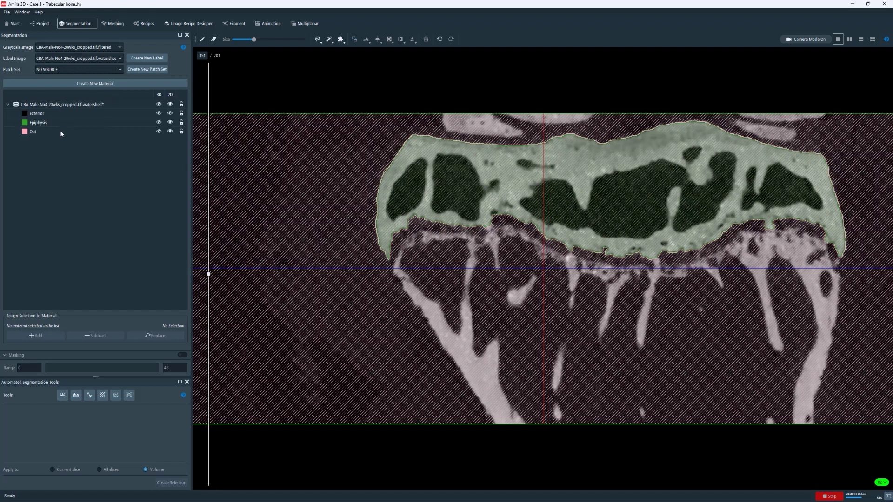
click(60, 131)
right_click(56, 132)
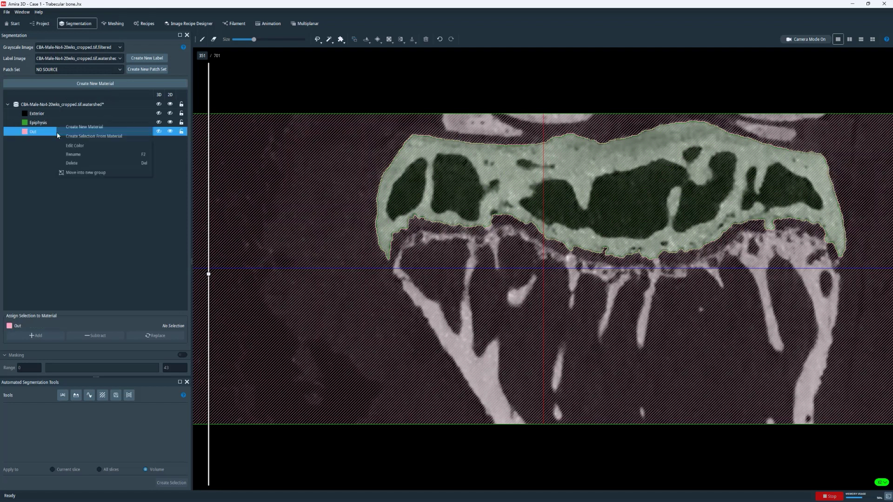
click(71, 163)
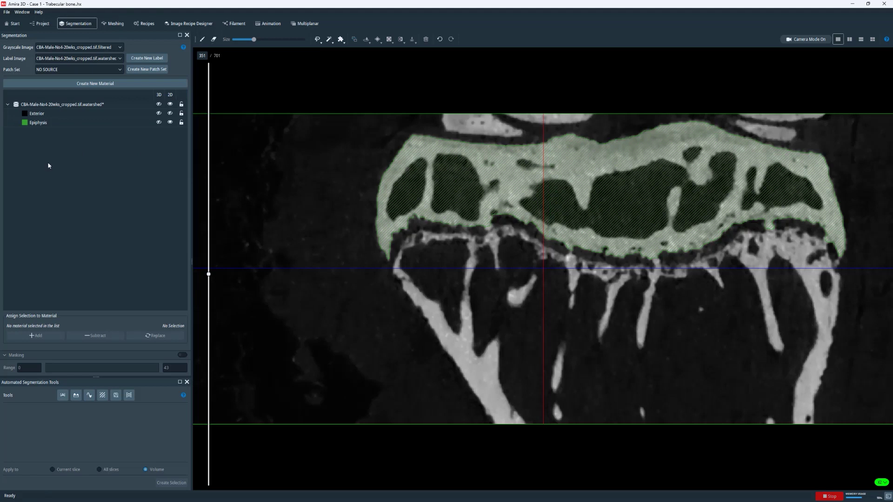
In the project workspace, connect the Color Wash data to CBA-Male-No4-20wks_cropped.tif(2).labels to overlay the marrow space on the ortho slice
click(40, 24)
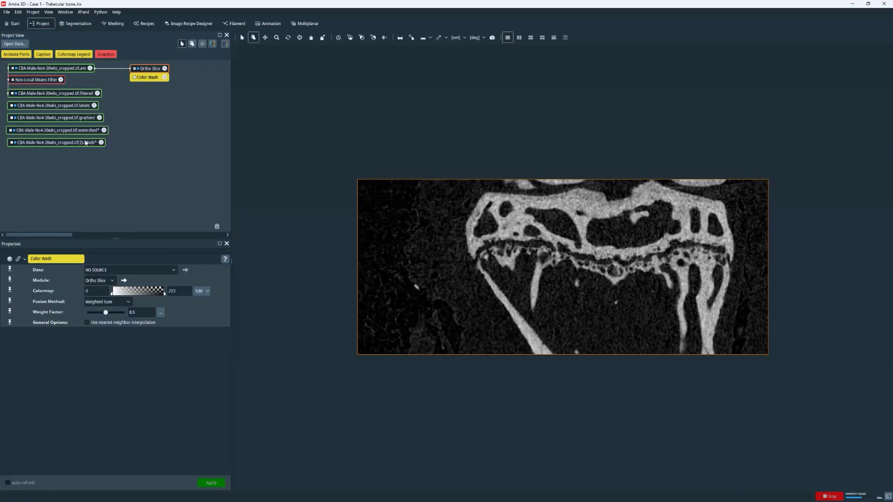
click(134, 78)
click(145, 88)
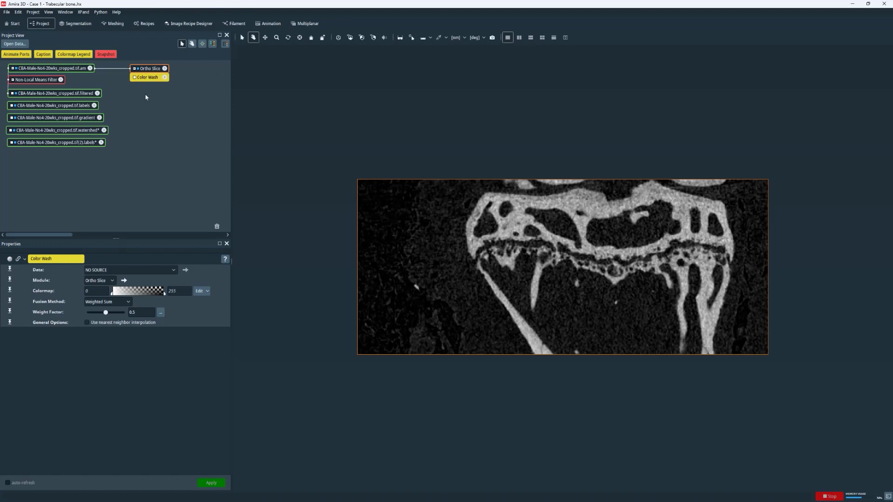
click(98, 146)
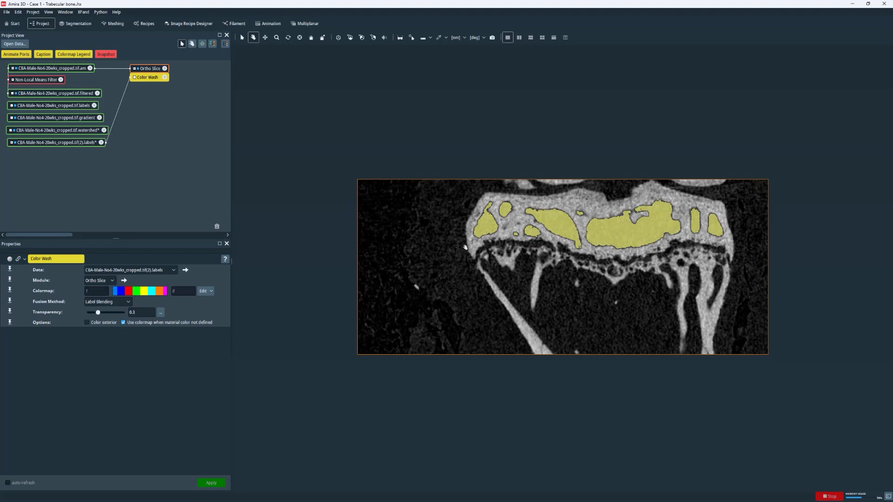
click(182, 189)
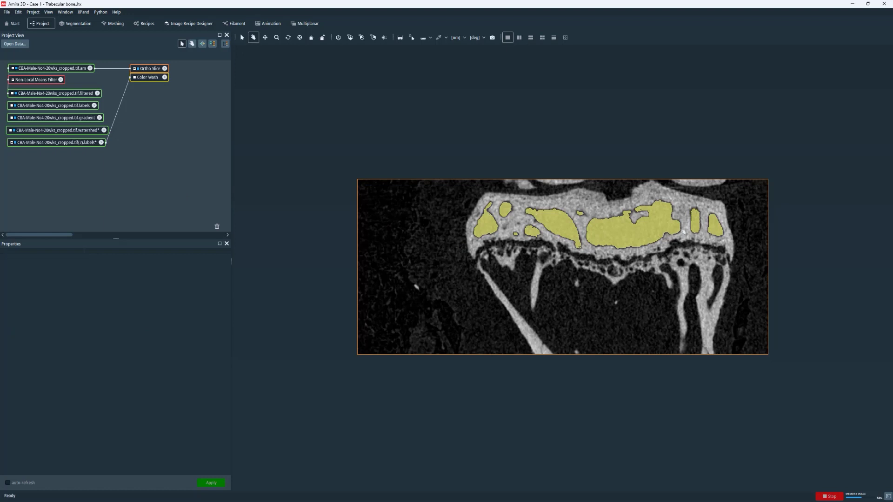
Add a Recipe Player module to the project and load the recipe_trabecular_segmentation_Avizo_EH.hxrecipe file into it
right_click(77, 194)
click(100, 222)
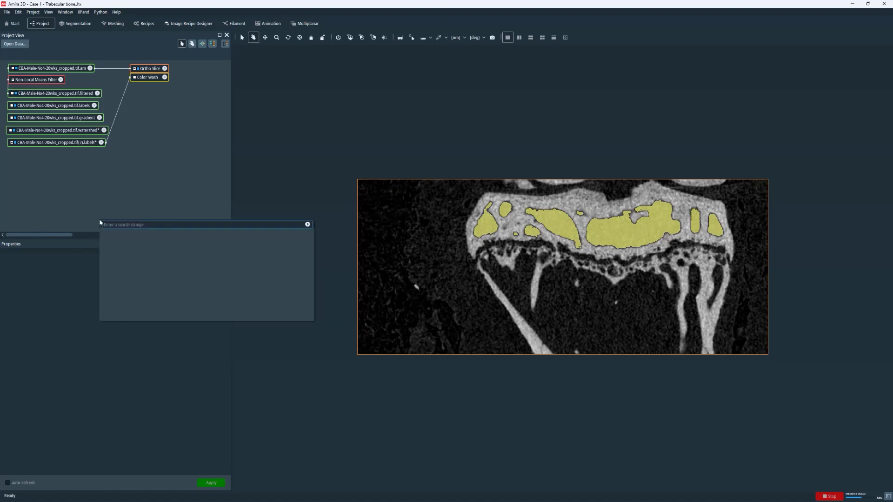
text(recipe)
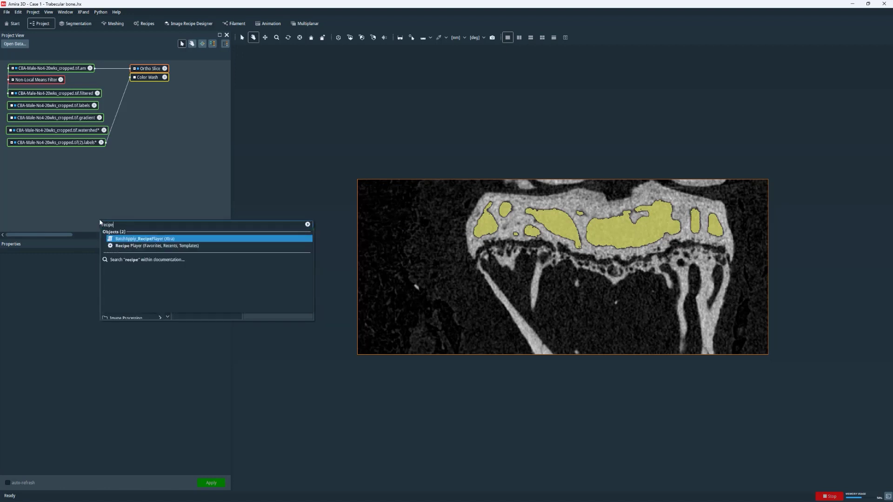
click(169, 246)
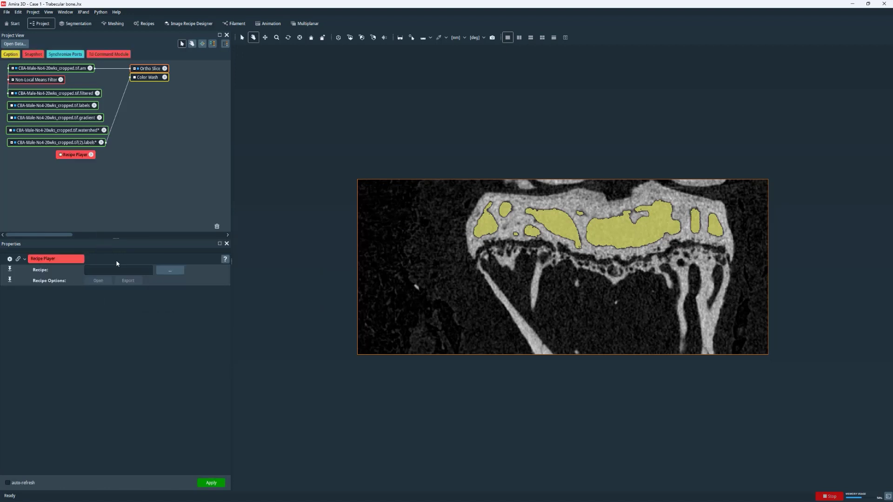
click(170, 270)
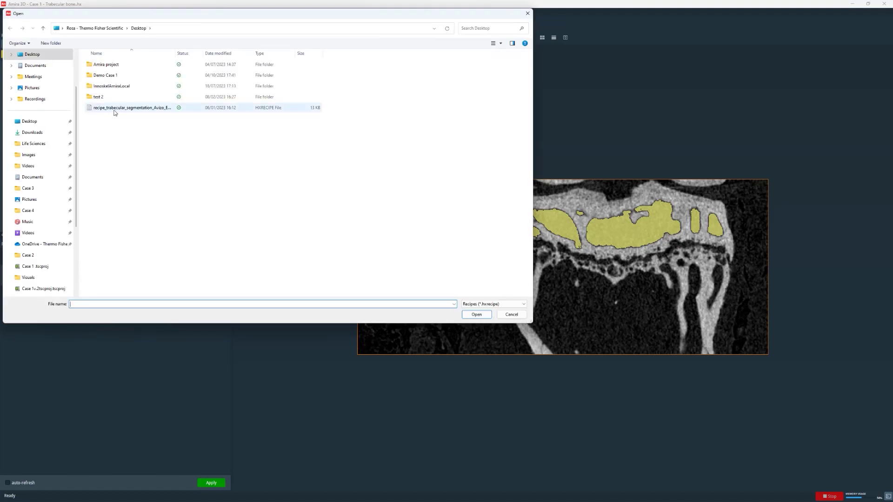
click(115, 111)
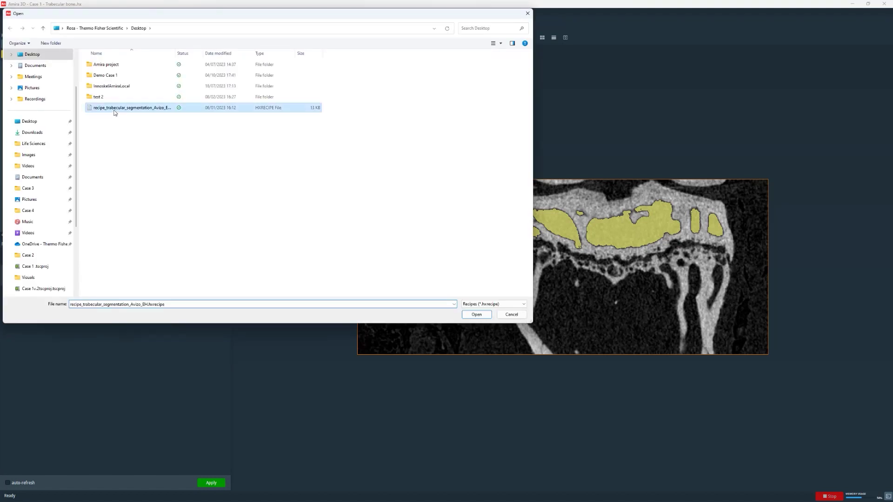
click(477, 314)
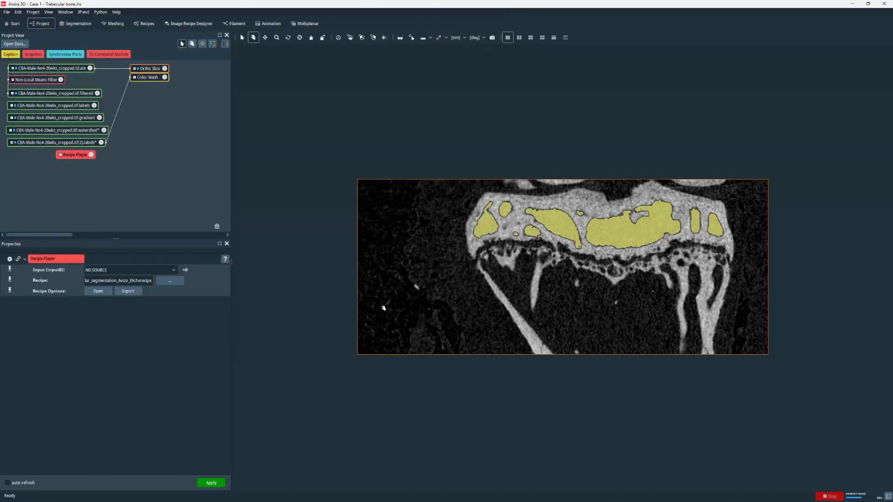
Run the trabecular segmentation recipe with CBA-Male-No4-20wks_cropped.tif(2).labels as its input and select the resulting label image
click(118, 273)
click(132, 344)
click(211, 483)
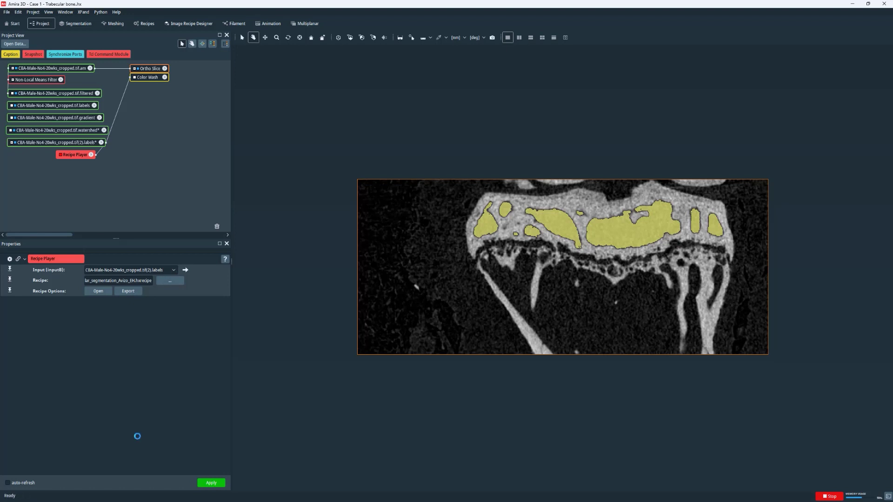
drag(39, 158, 86, 173)
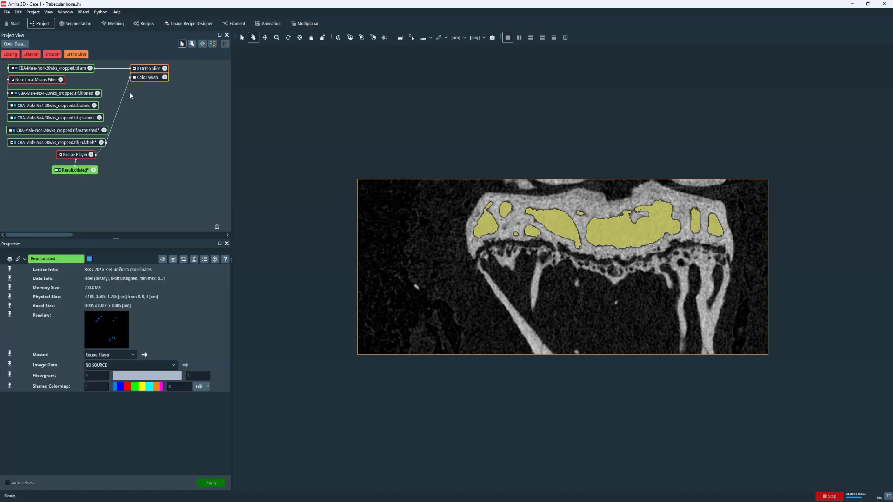
Overlay the recipe's dilated result on the ortho slice through the Color Wash and move the slice to number 292
drag(125, 96, 74, 171)
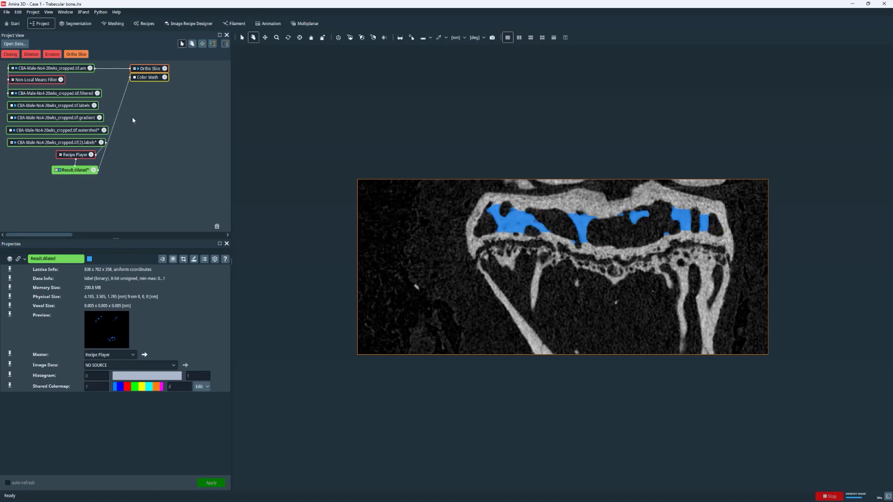
click(143, 70)
mouse_move(113, 288)
mouse_down()
mouse_move(124, 288)
mouse_move(112, 288)
mouse_up()
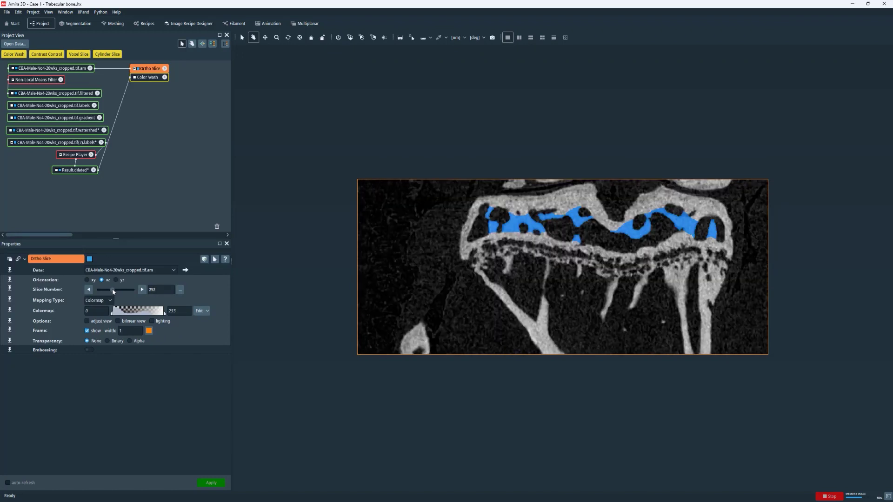
Open the Recipe Player's recipe to examine its sequence of erosion, dilation, closing and arithmetic modules, and return to the project
click(76, 156)
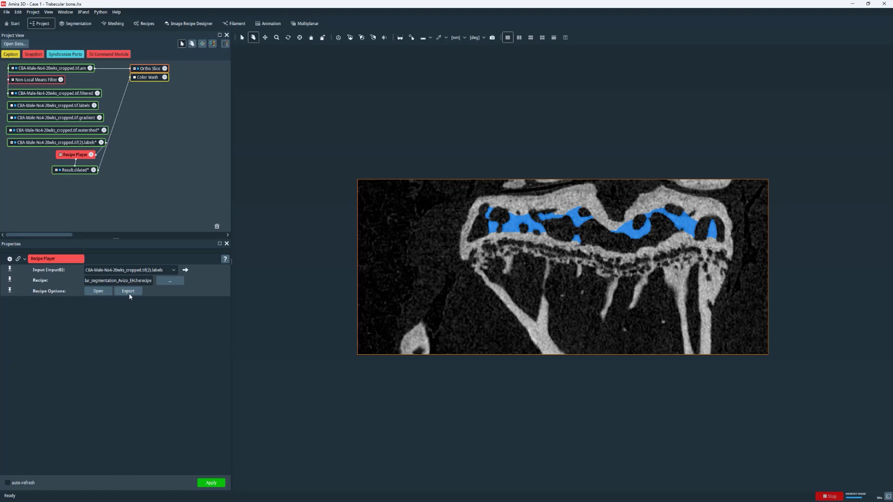
click(98, 292)
click(148, 24)
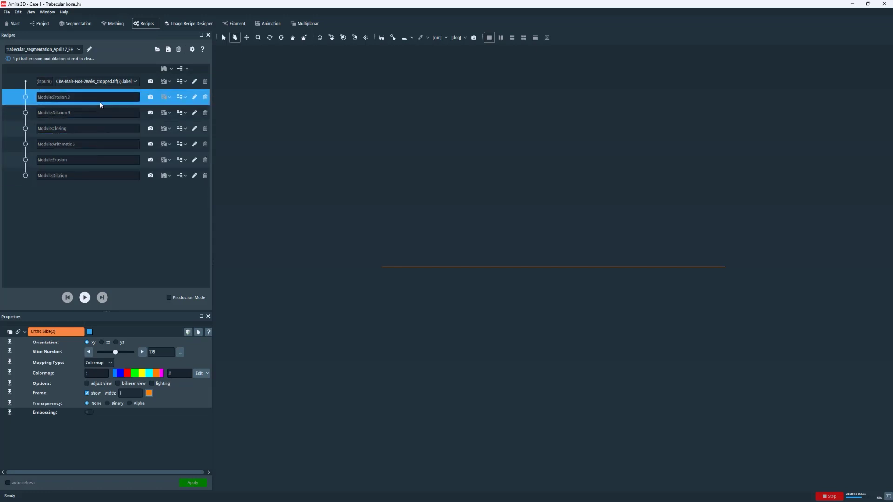
click(43, 23)
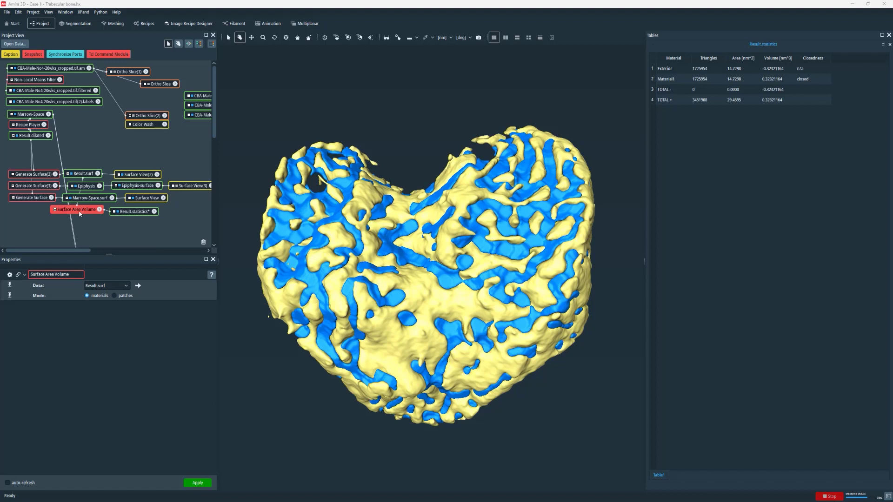
Examine the area and volume of Material1 in the statistics table of the Surface Area Volume module
drag(85, 214, 85, 215)
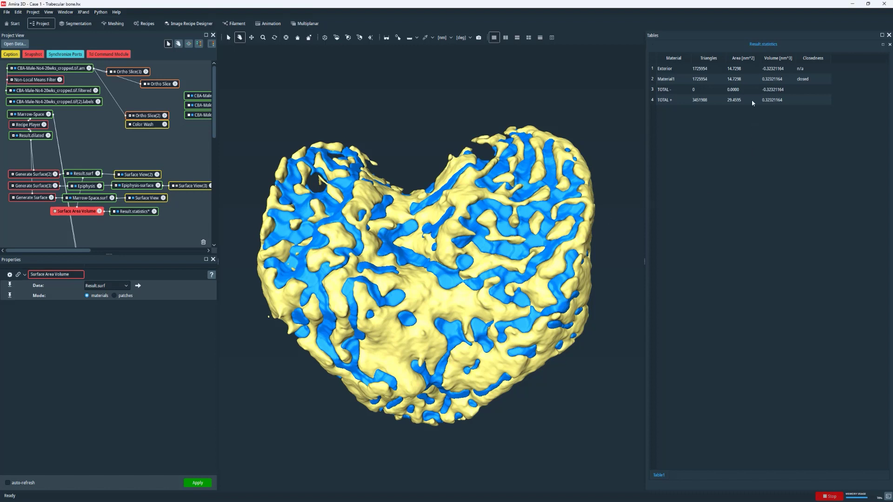
click(741, 79)
click(768, 80)
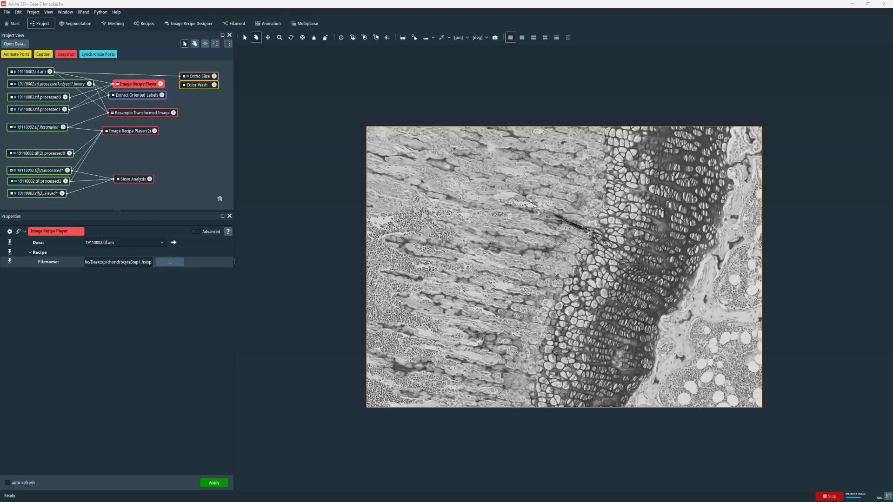
Load the chondrocyteStep1.hxisp recipe into the Image Recipe Player applied to 19110002.tif.am
click(134, 86)
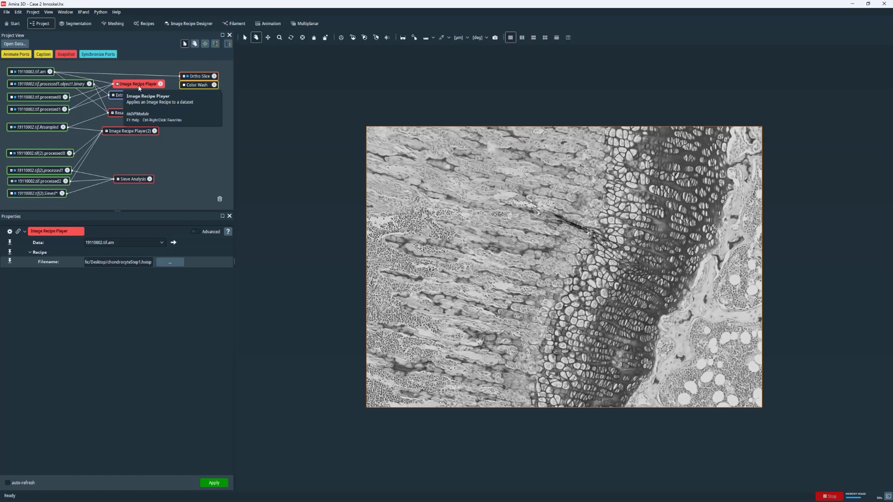
click(170, 262)
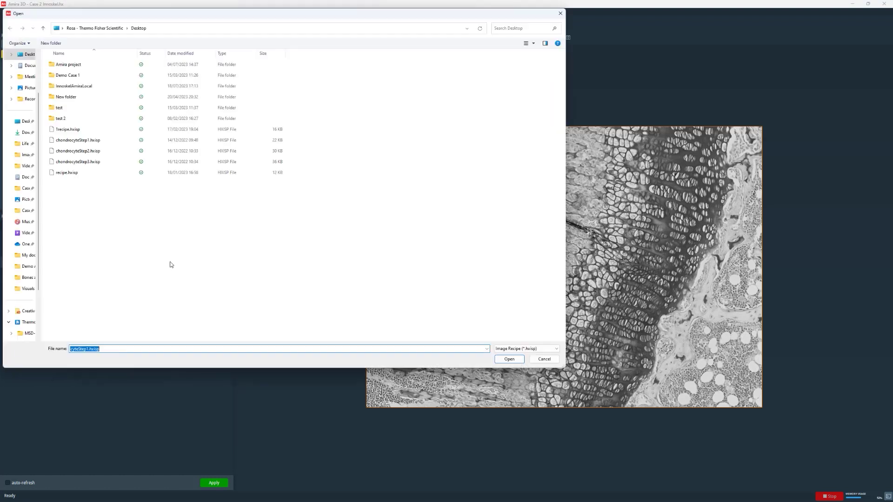
click(71, 140)
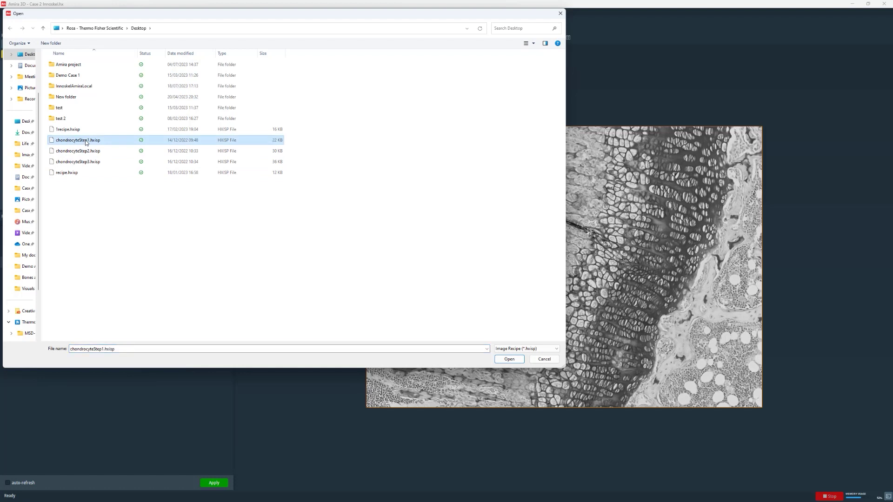
click(511, 361)
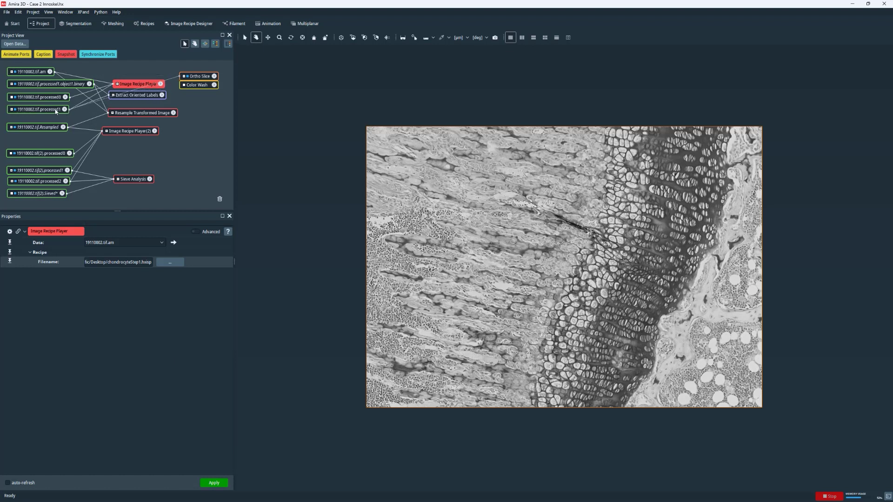
Display 19110002.tif.processed1 on the Ortho Slice, check the Extract Oriented Labels settings, and switch the slice to 19110002.tif.Resampled
drag(179, 76, 56, 112)
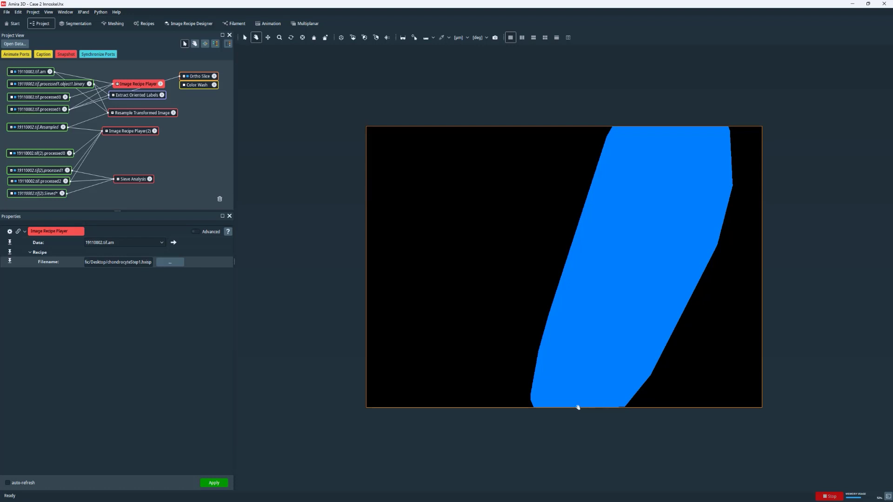
click(134, 96)
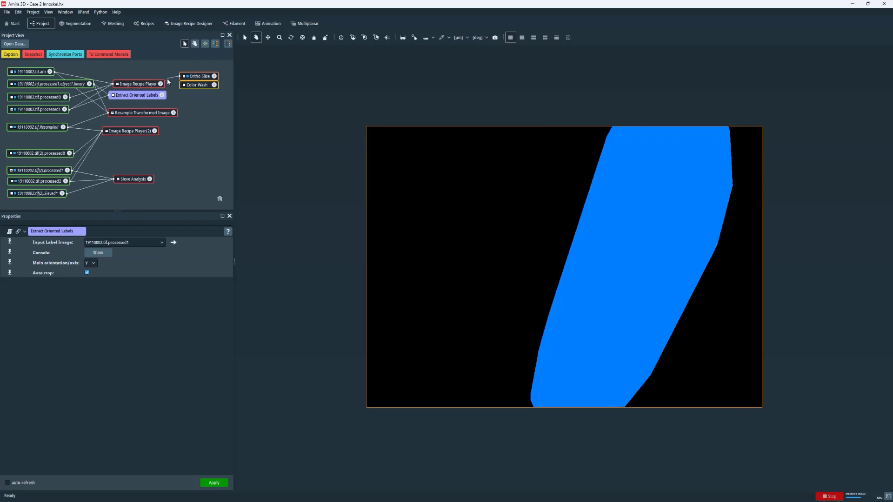
drag(71, 124, 55, 129)
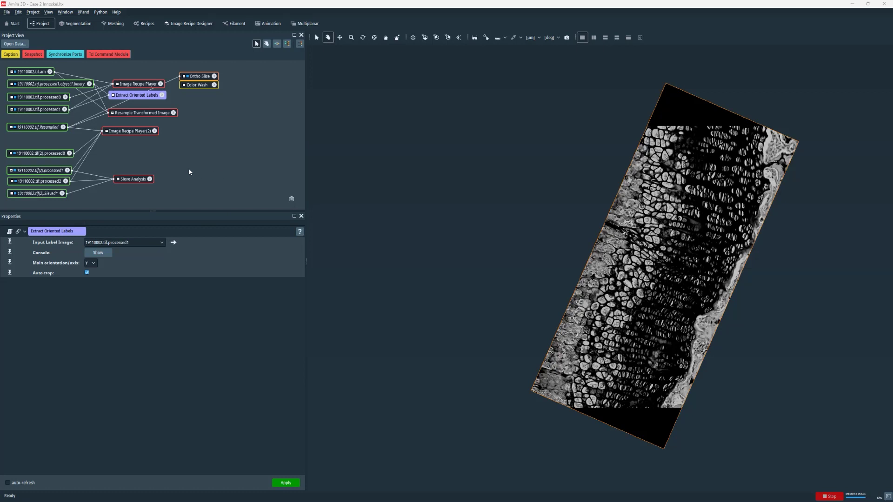
Review the settings of Image Recipe Player(2) and of the Sieve Analysis module
click(129, 133)
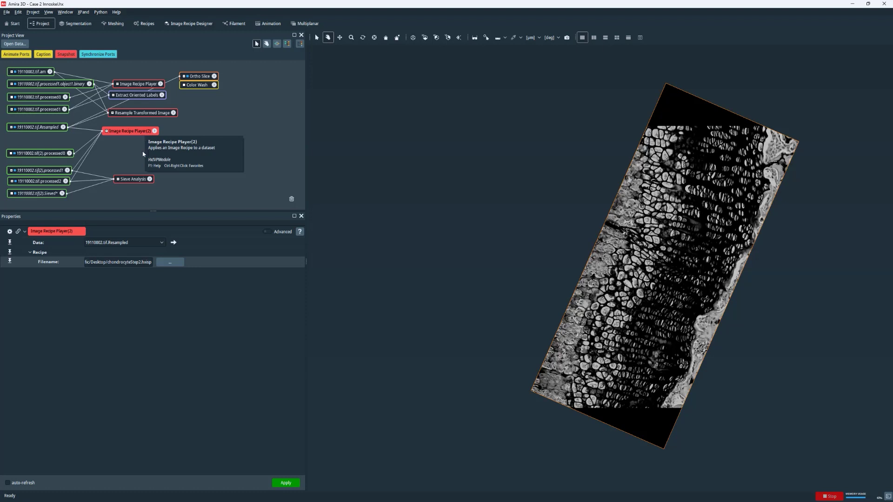
click(134, 180)
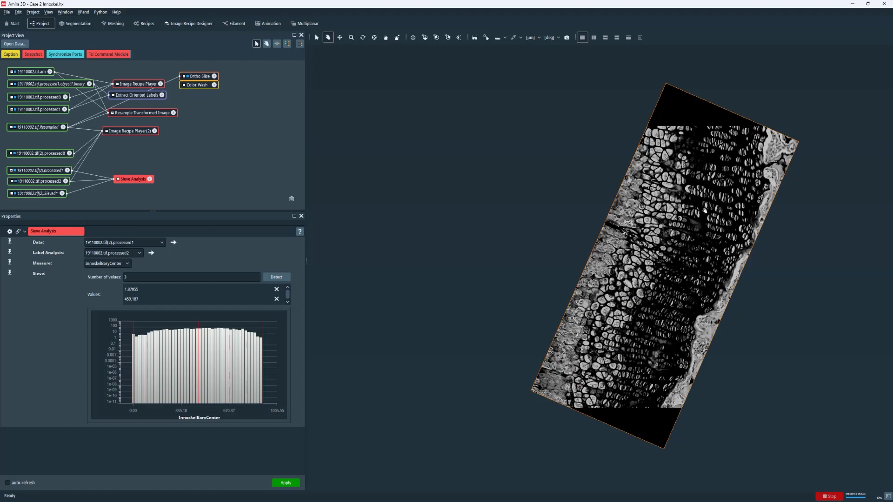
click(131, 133)
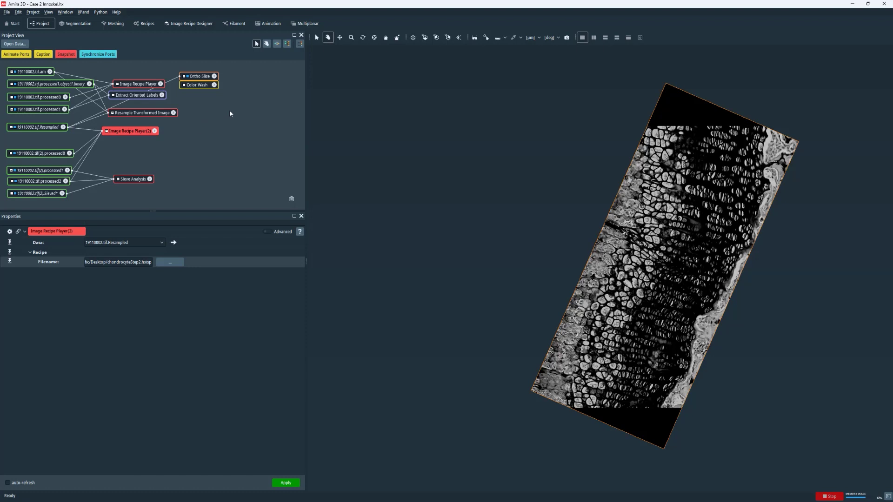
Open the chondrocyteStep2.hxisp recipe from the Desktop folder in the Image Recipe Designer
click(197, 25)
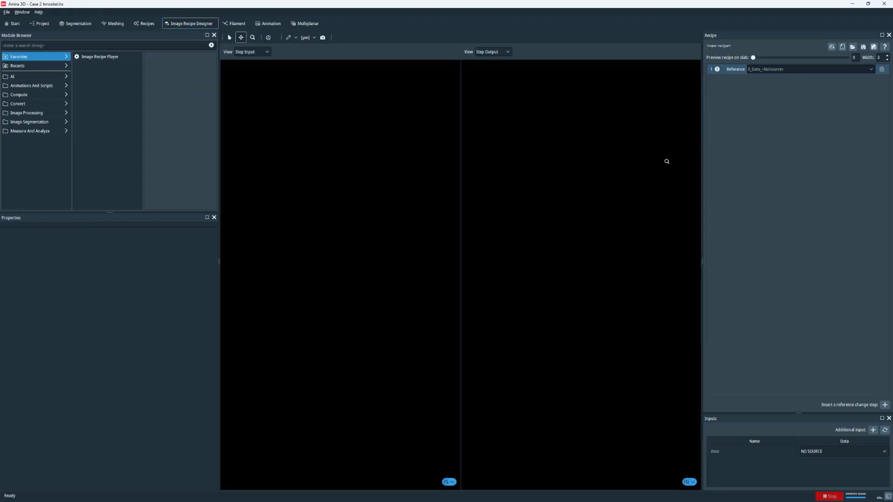
click(853, 47)
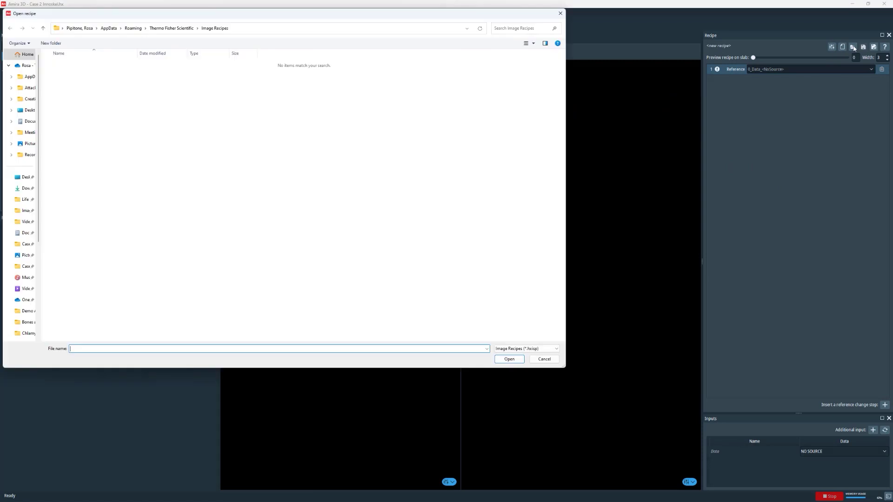
click(26, 179)
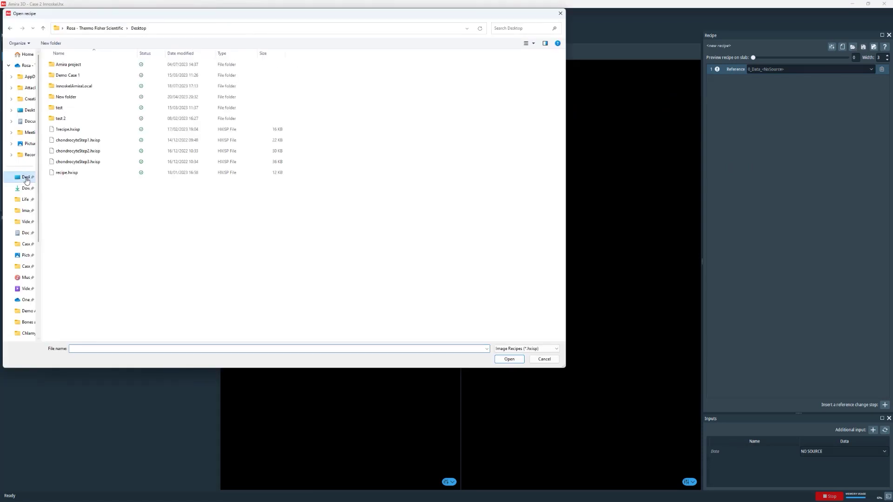
click(84, 152)
click(509, 359)
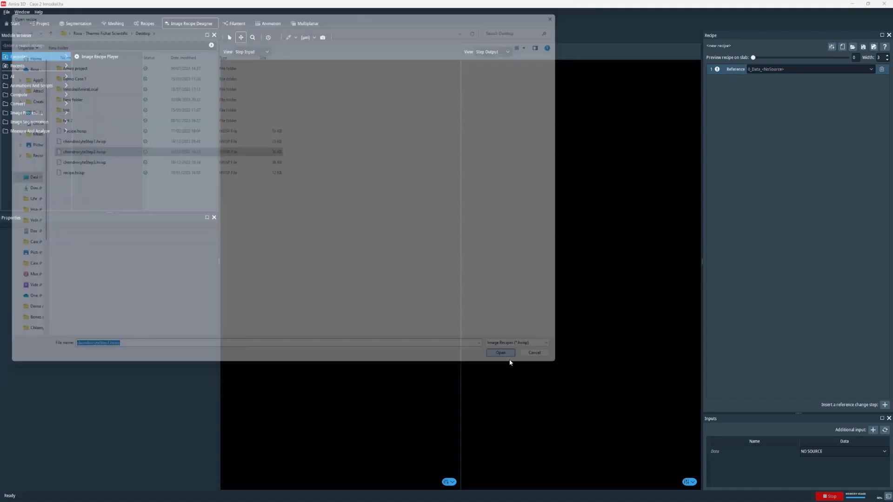
Set the recipe's Data input to 19110002.tif.Resampled
click(828, 455)
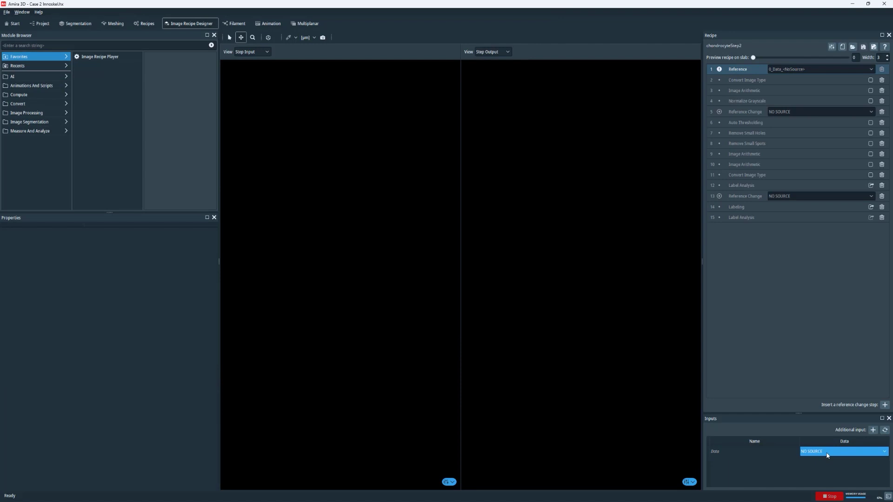
click(827, 455)
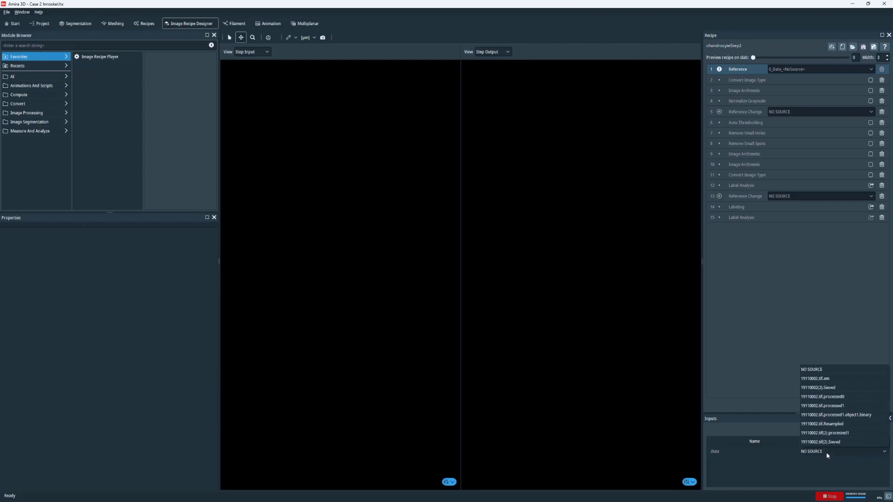
click(829, 424)
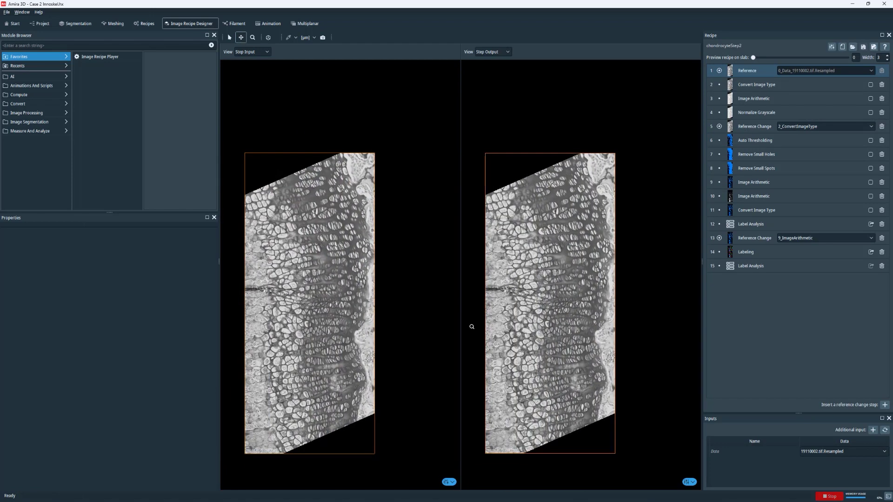
drag(531, 334, 558, 334)
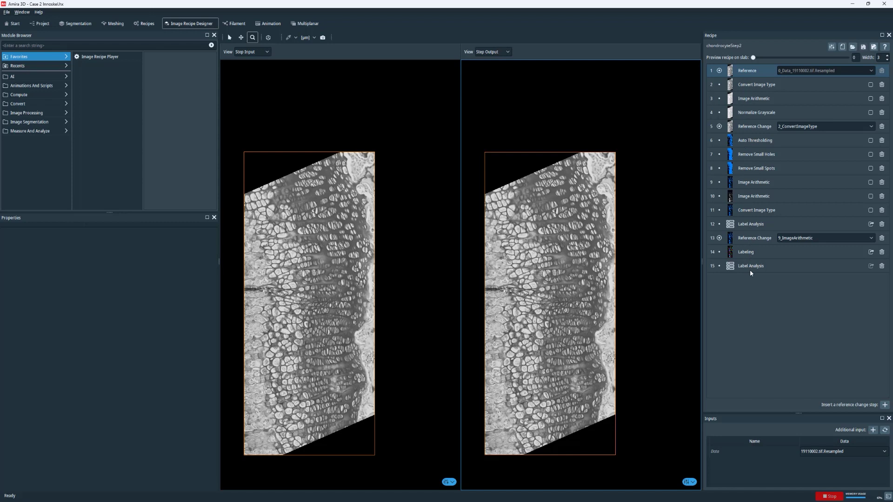
Examine the striped cell labels produced by the recipe's second Convert Image Type step, comparing its input and output closely
click(784, 213)
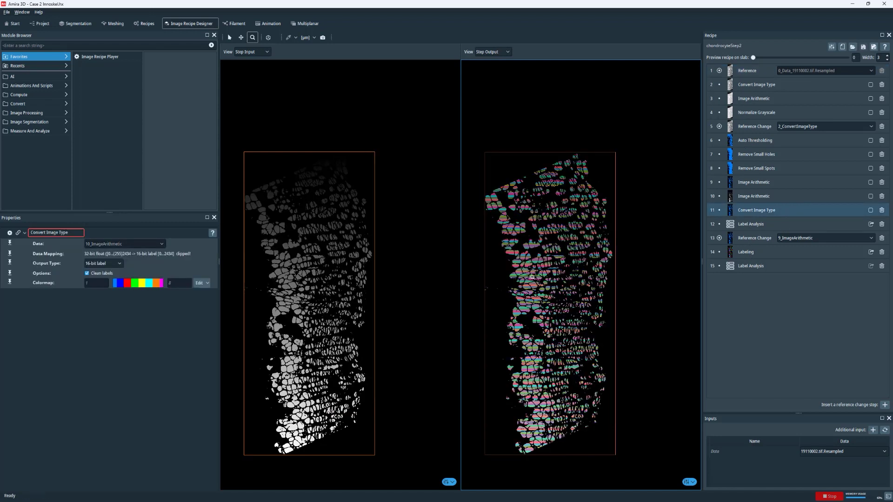
scroll(532, 278, up, 4)
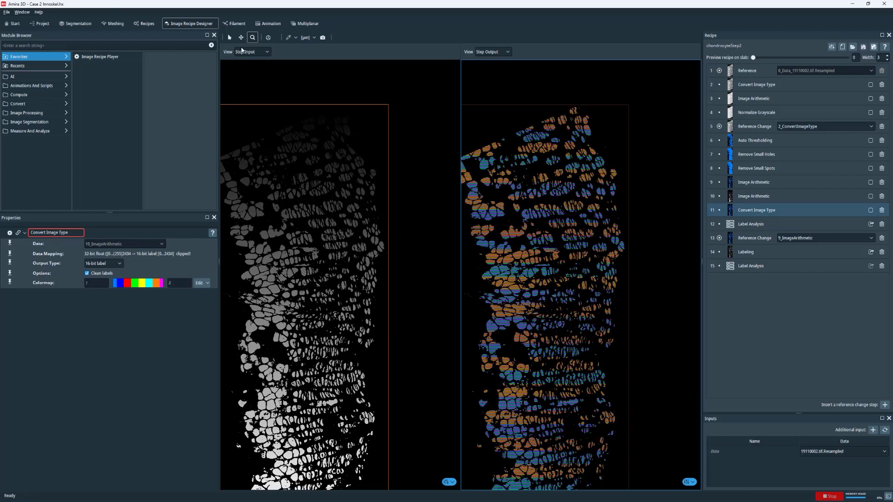
click(241, 37)
drag(346, 261, 431, 234)
scroll(514, 294, up, 5)
scroll(560, 320, up, 5)
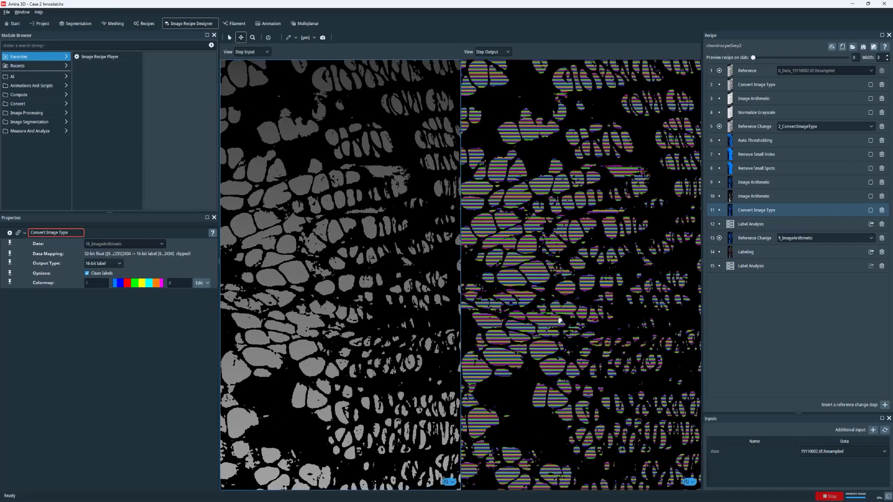
scroll(560, 320, up, 4)
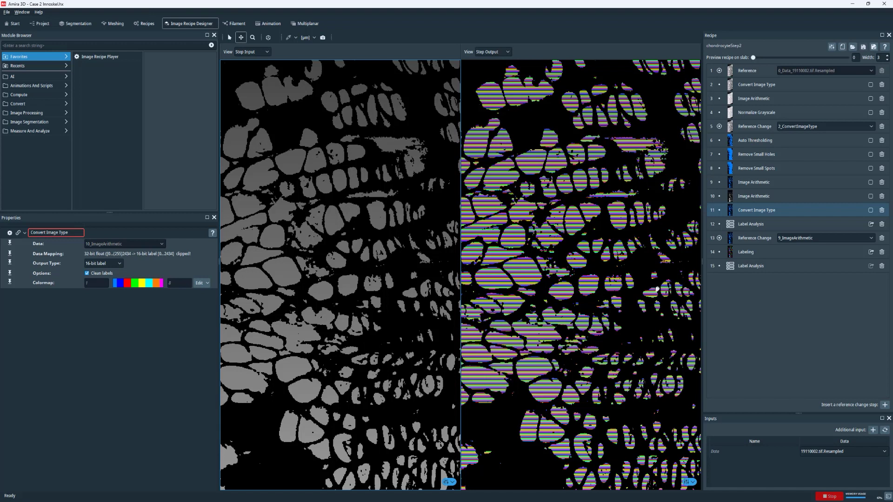
scroll(649, 289, down, 4)
scroll(606, 294, down, 8)
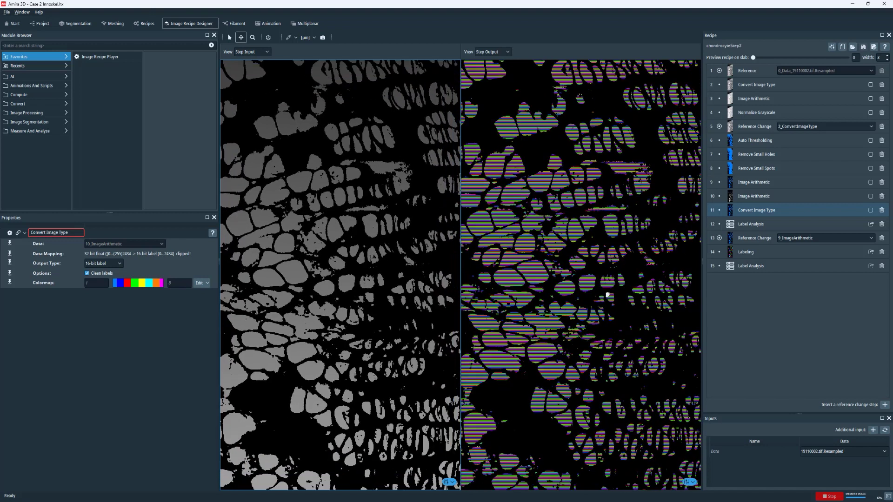
scroll(607, 294, down, 2)
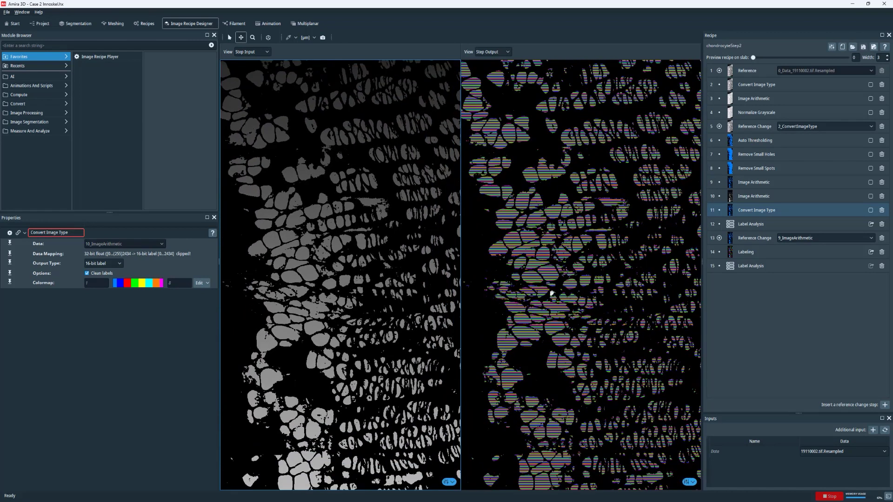
scroll(637, 295, down, 2)
scroll(638, 294, down, 3)
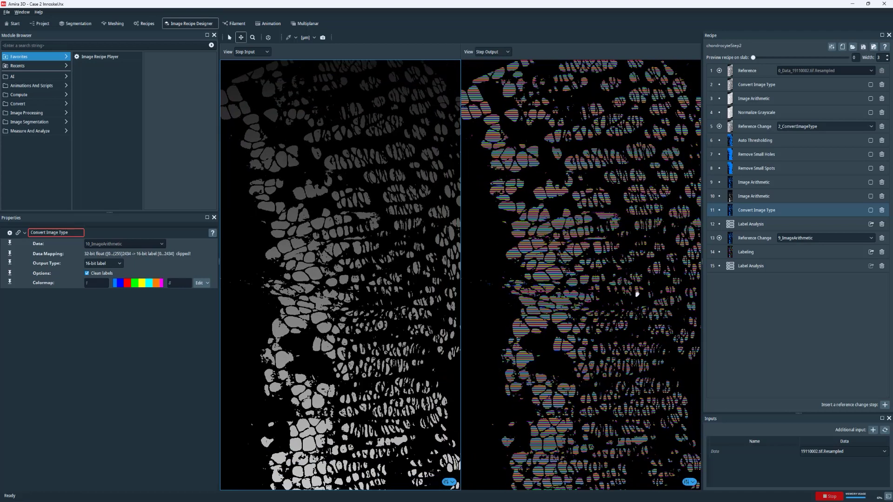
Review the results of the recipe's last steps: the InnoskelThickness Label Analysis, the Labeling, and the InnoskelBarycenter Label Analysis
click(754, 227)
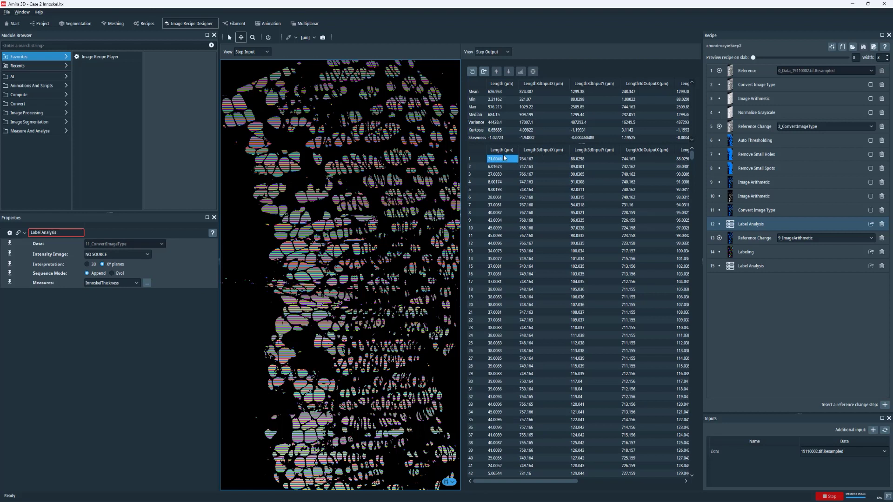
click(552, 192)
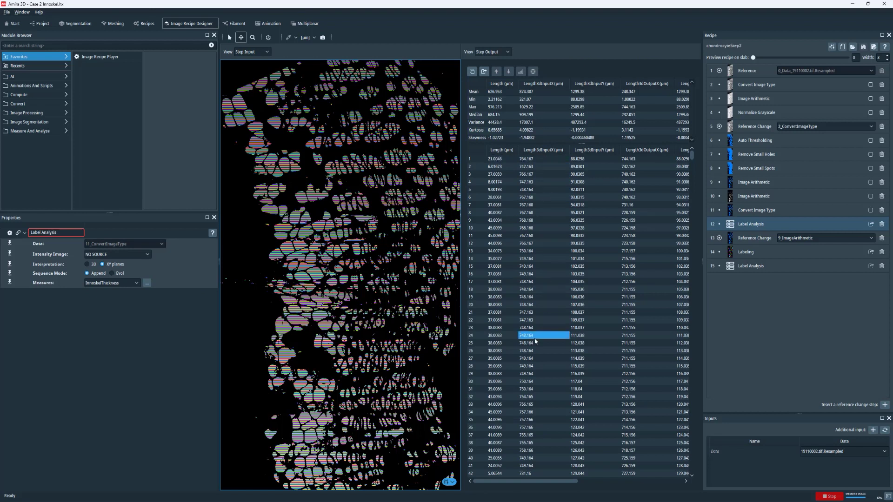
scroll(334, 296, down, 3)
scroll(335, 296, down, 3)
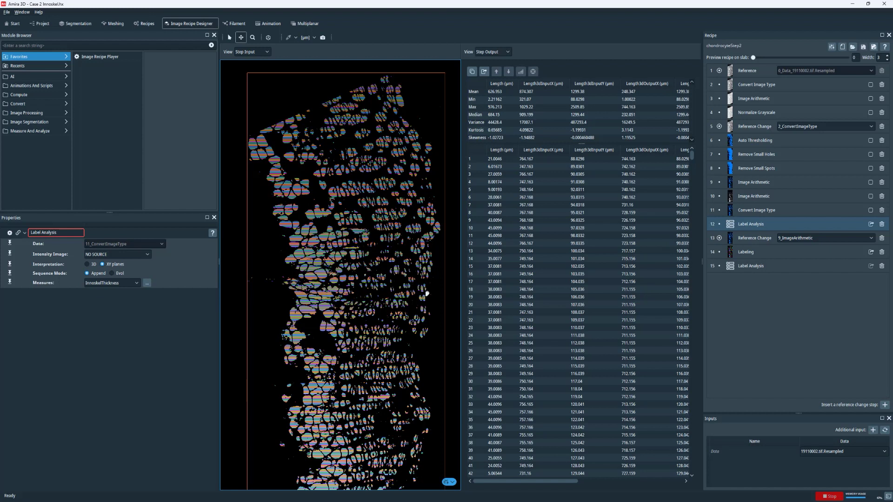
click(746, 252)
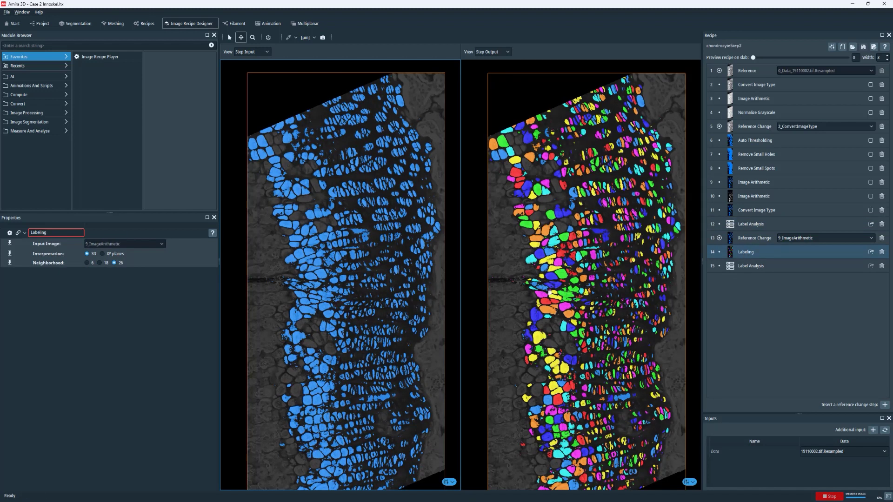
click(753, 267)
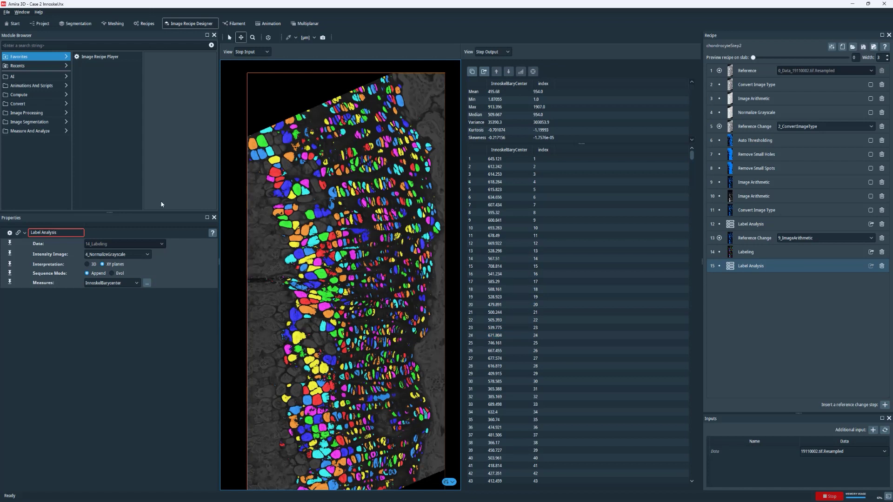
Back in the project, show the Color Wash over the slice and rerun Sieve Analysis with the middle sieve value at 466.506
click(40, 23)
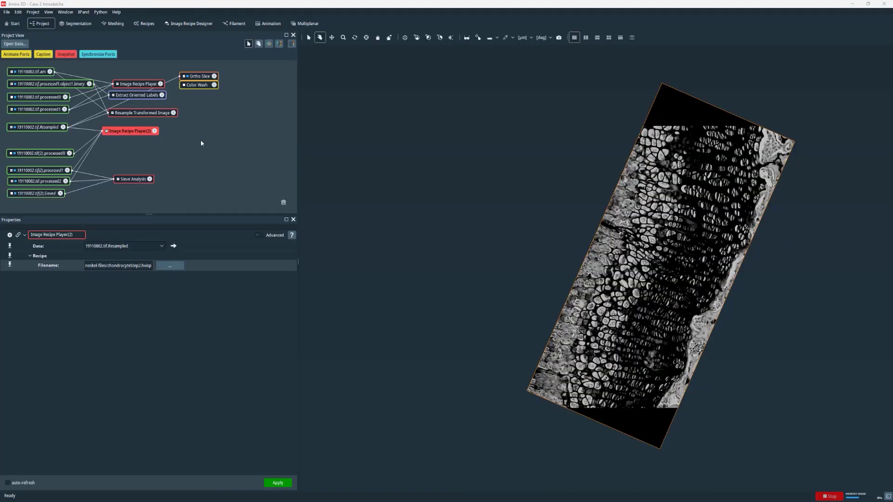
click(132, 181)
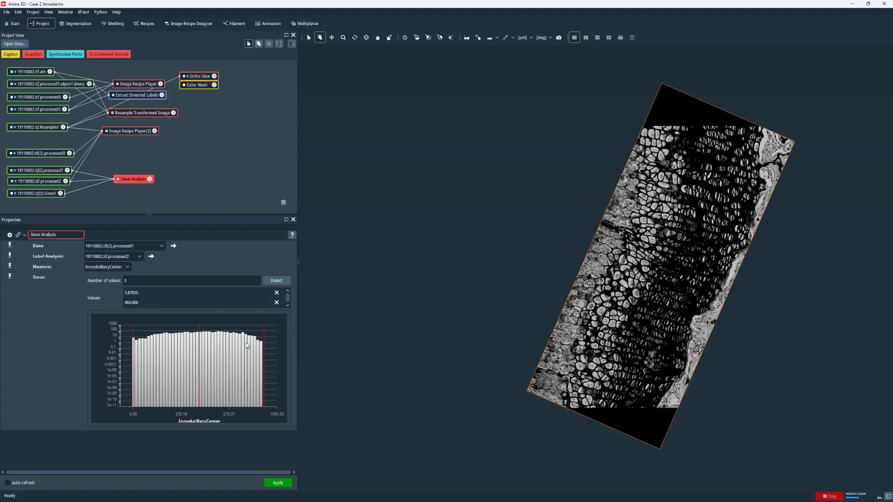
click(184, 87)
click(193, 96)
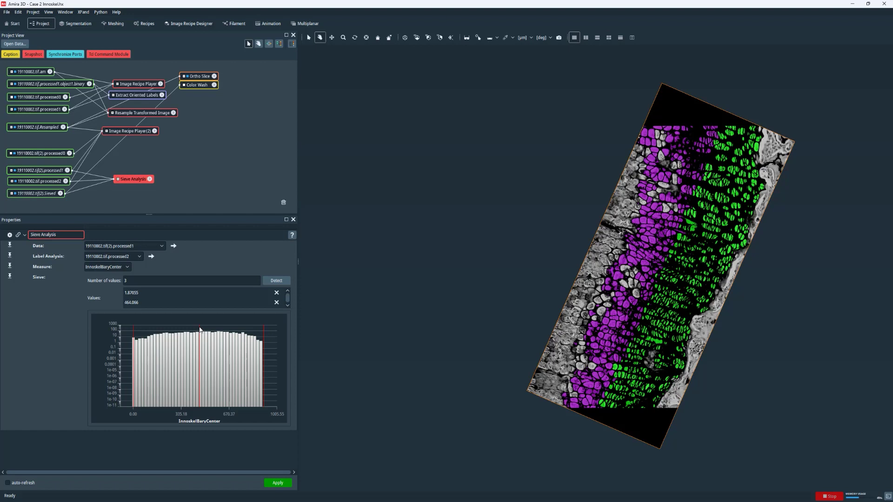
drag(200, 329, 201, 328)
click(276, 484)
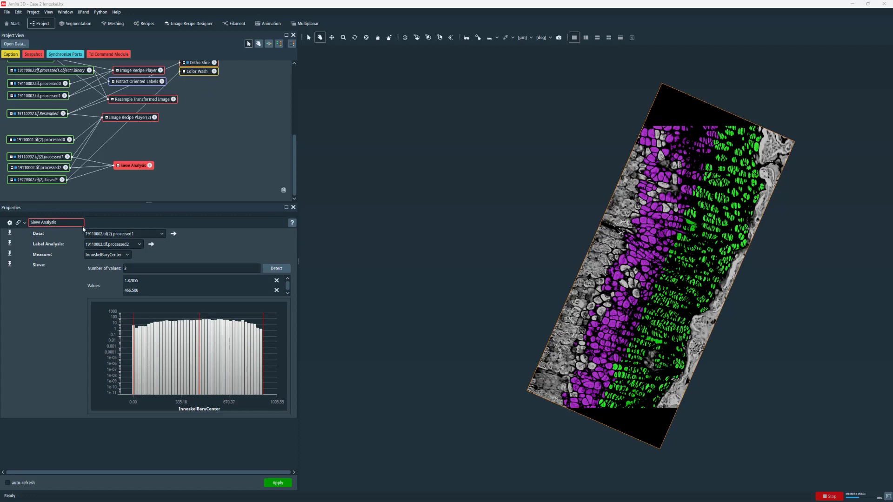
Attach a new Image Recipe Player to 19110002.tif(2).Sieved
right_click(40, 183)
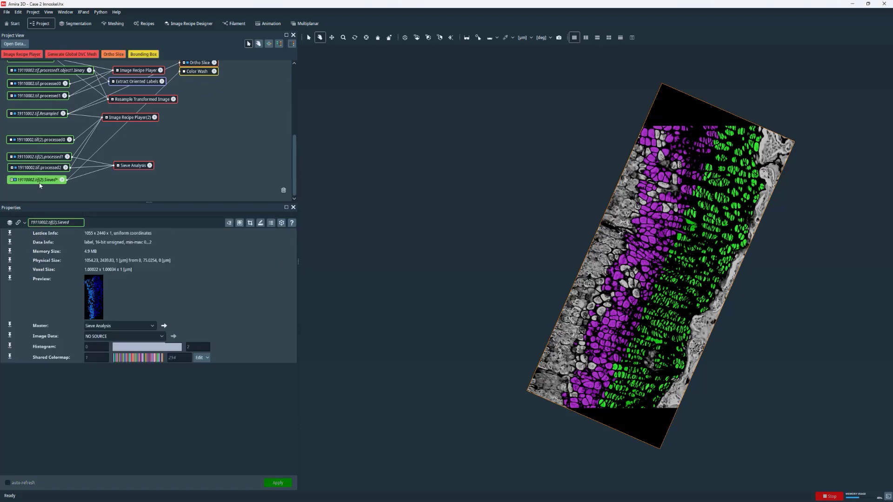
text(imag)
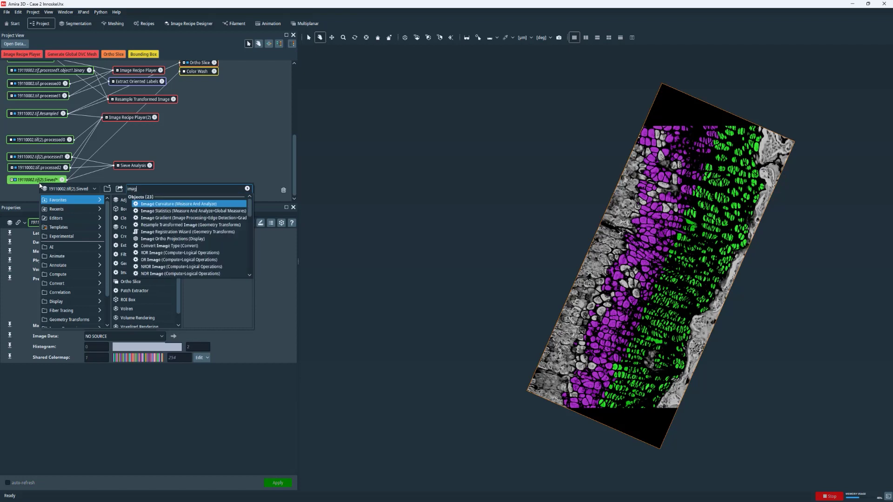
text(e recip)
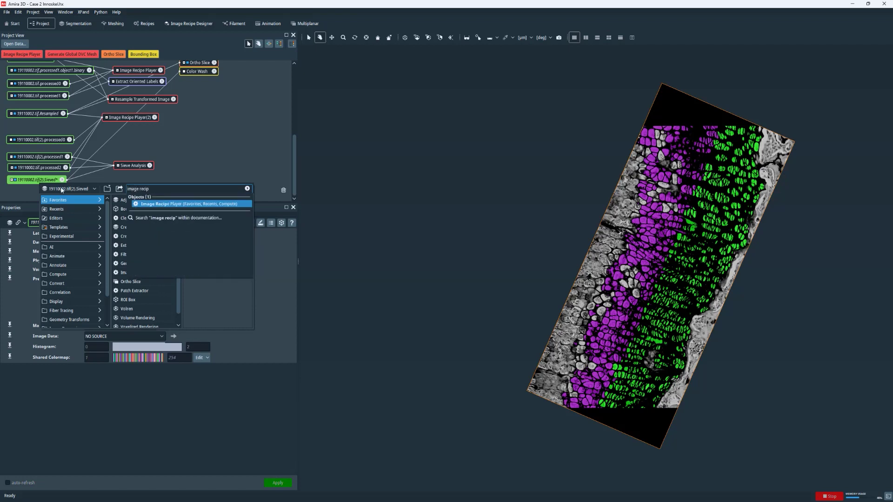
click(168, 204)
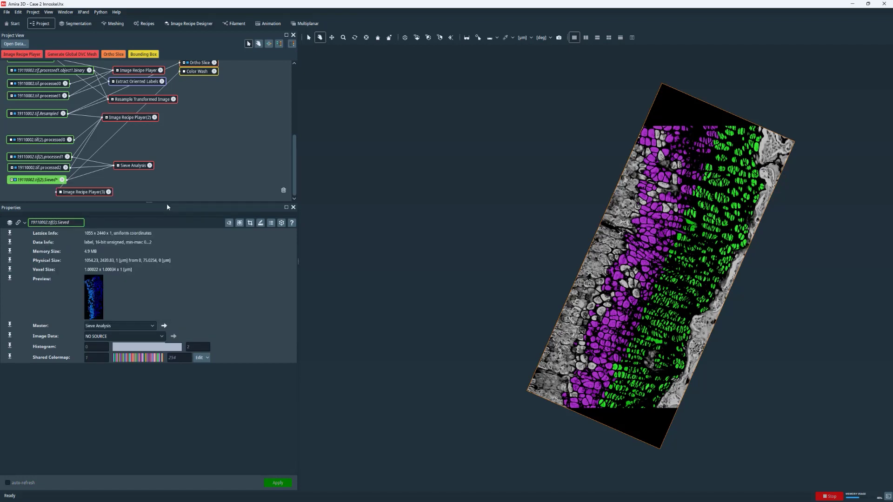
Load the chondrocyteStep3.hxisp recipe from the Desktop folder into Image Recipe Player(3)
click(94, 192)
click(169, 254)
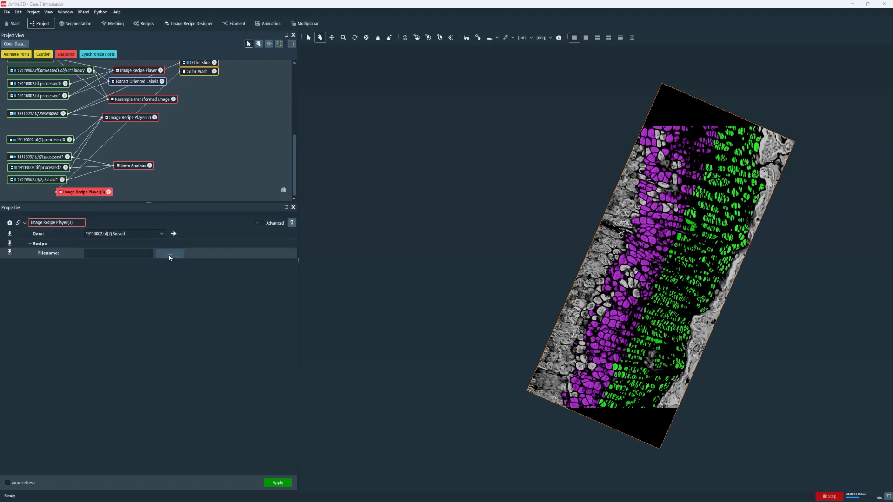
click(209, 281)
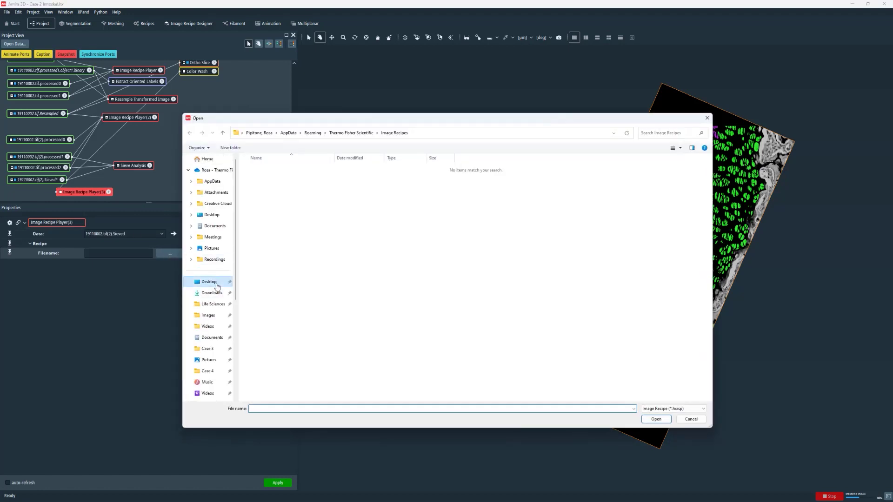
click(271, 255)
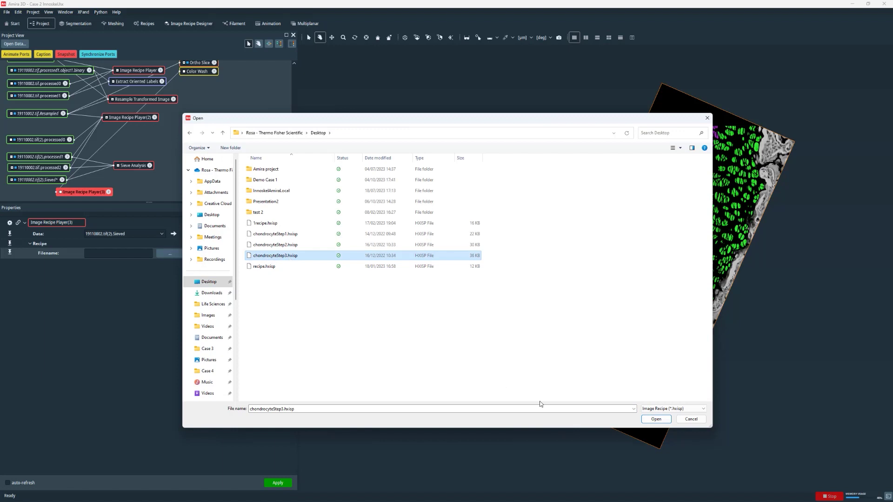
click(654, 420)
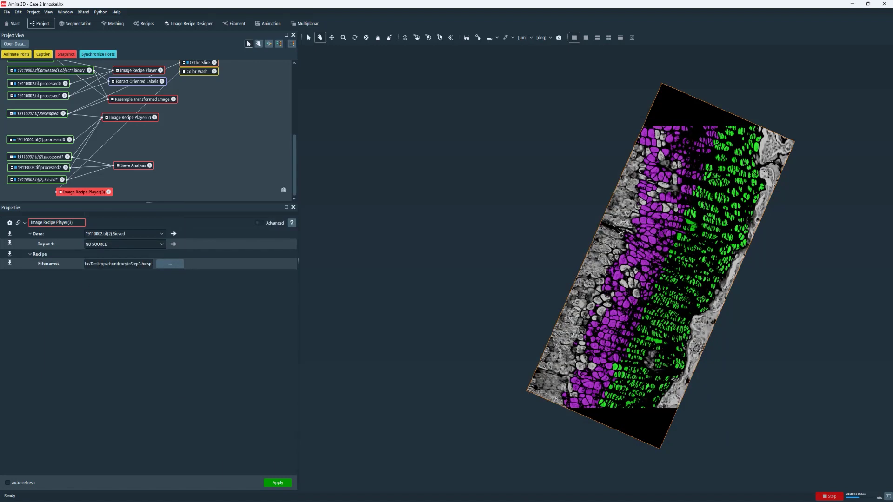
Run Image Recipe Player(3) with Data set to 19110002.tif(2).processed1 and Input 1 set to 19110002.tif(2).Sieved
click(135, 245)
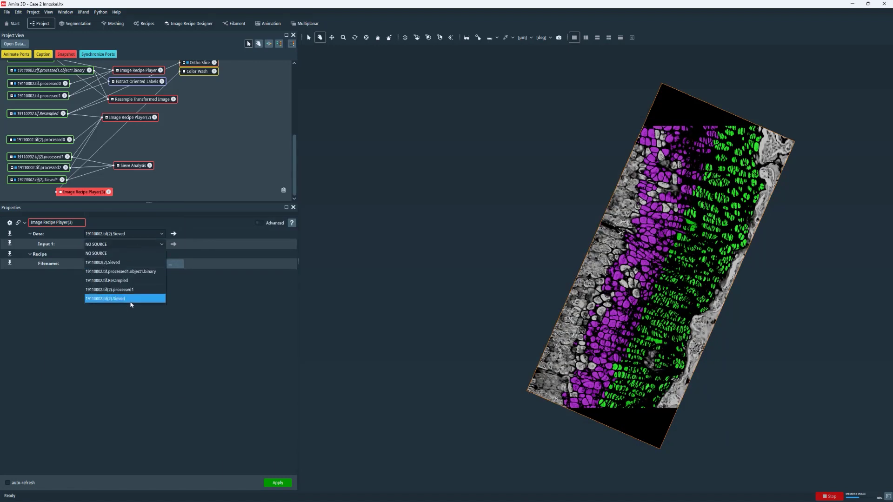
click(131, 299)
click(133, 234)
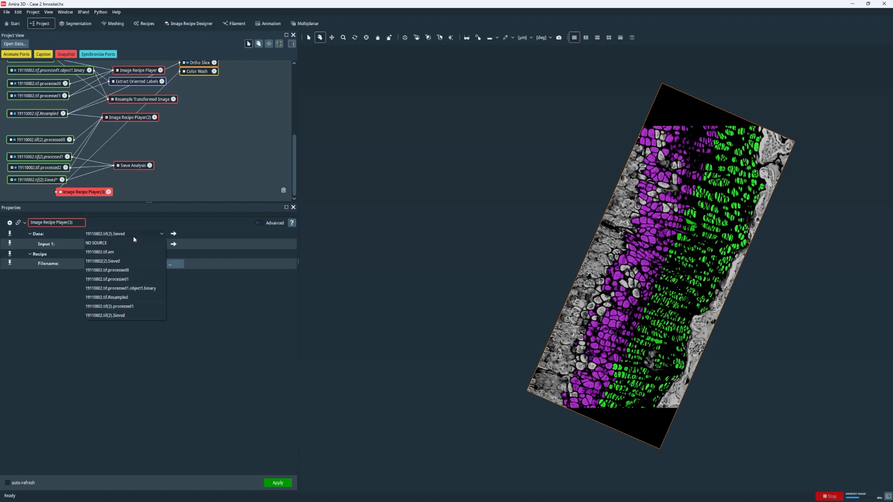
click(131, 306)
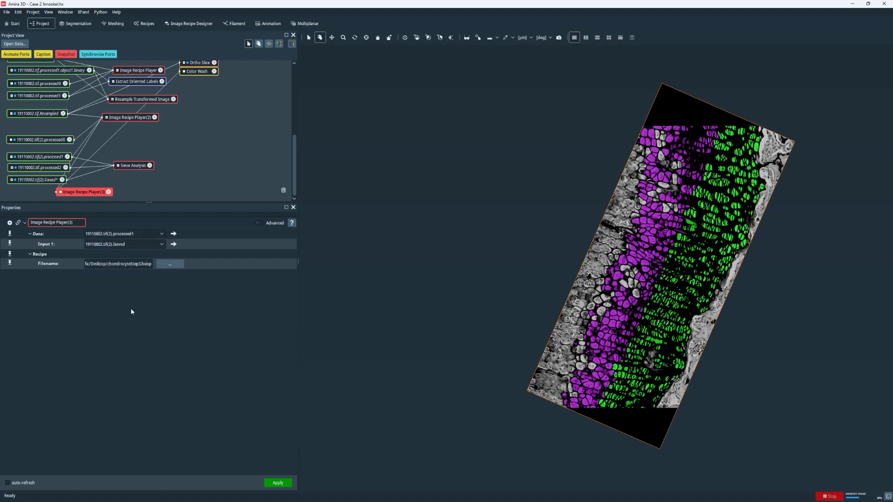
click(278, 484)
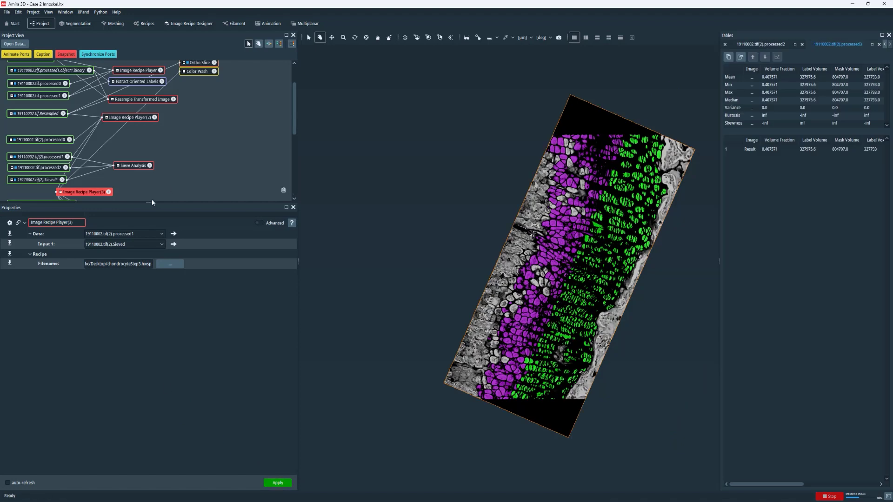
Enlarge the project view and show the analysis table of 19110002.tif(3).processed0
drag(152, 202, 156, 267)
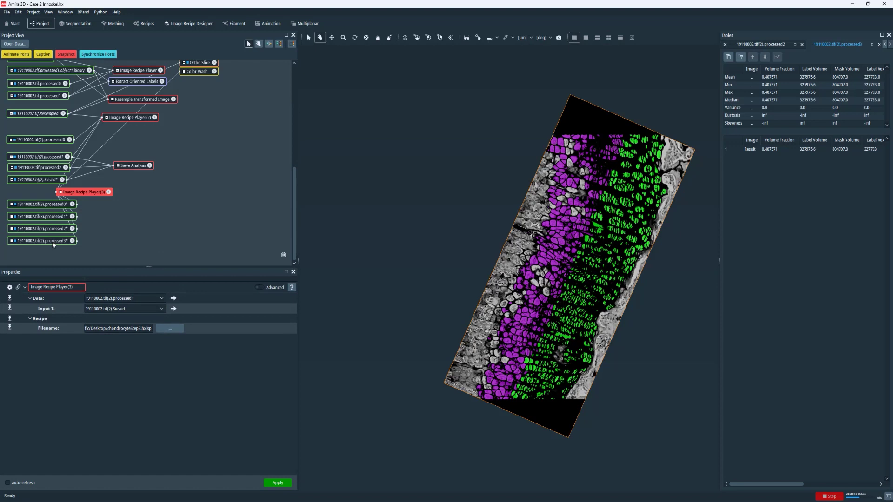
click(48, 206)
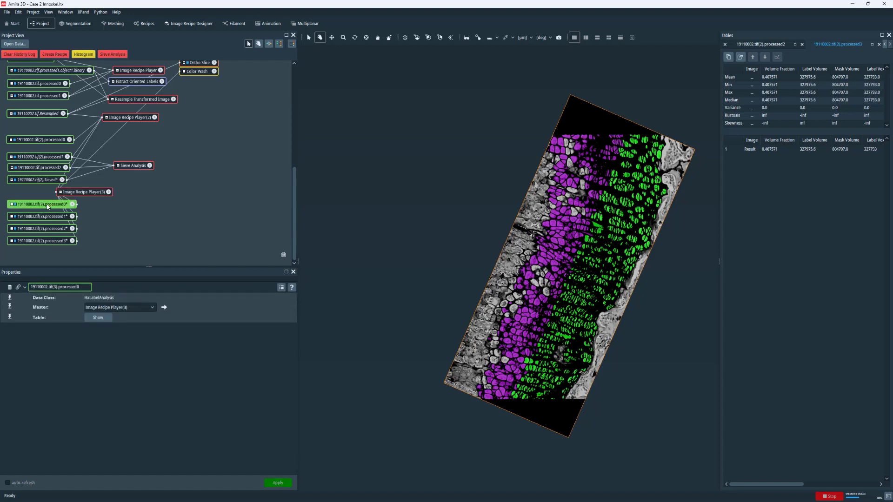
click(98, 317)
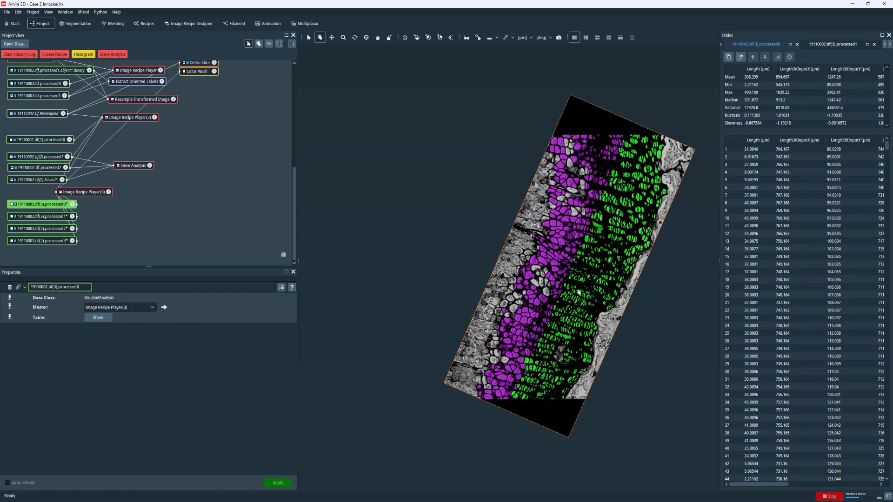
Show the analysis table of 19110002.tif(3).processed1 and examine its volume fraction result
click(40, 218)
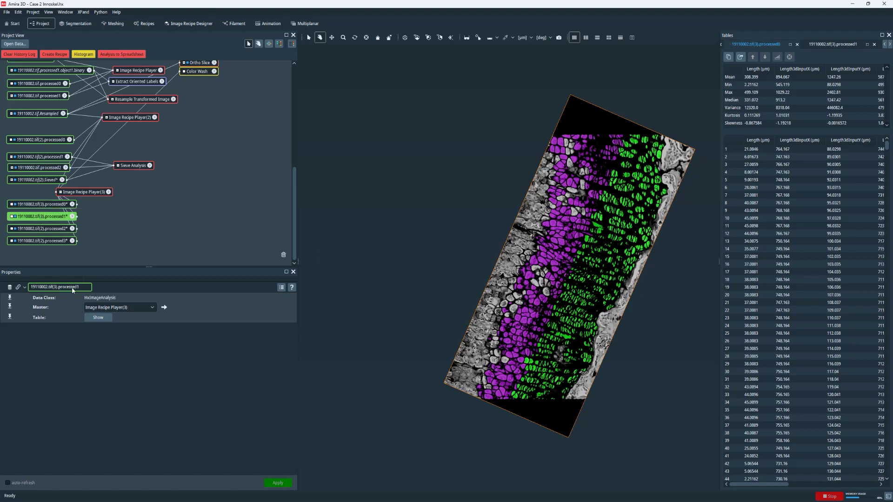
click(98, 318)
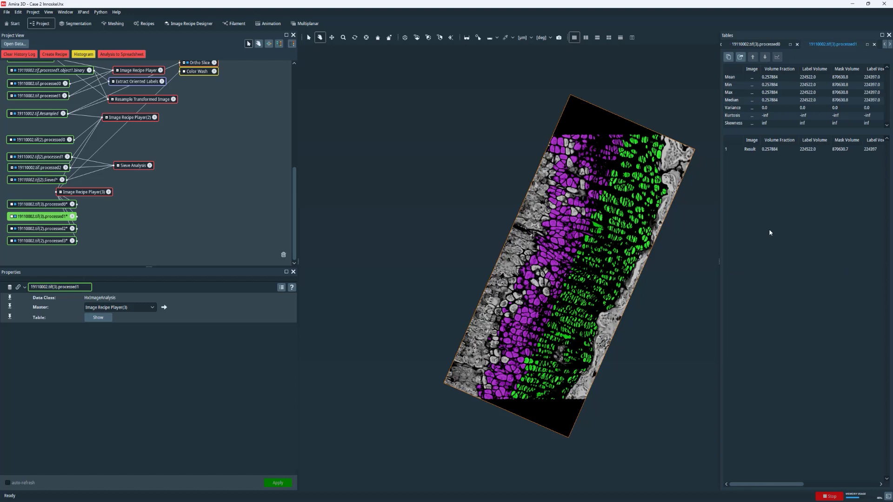
click(771, 150)
click(769, 200)
Show the analysis tables of 19110002.tif(2).processed2 and 19110002.tif(2).processed3
click(37, 229)
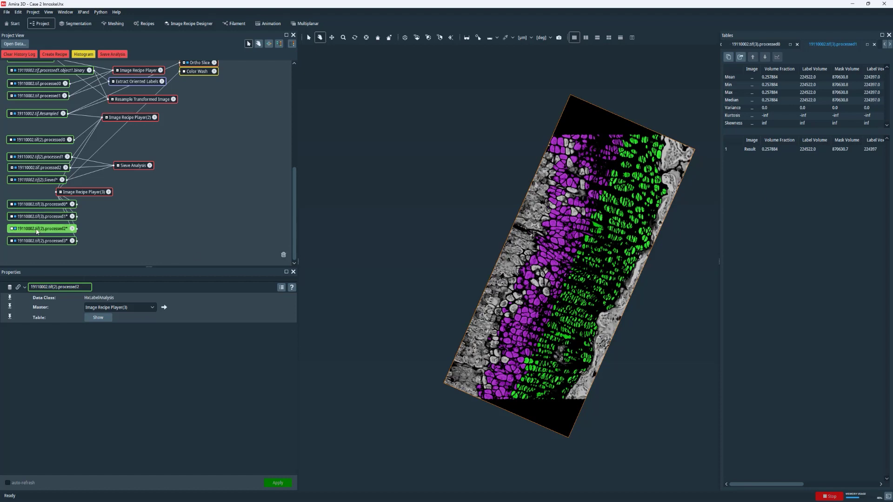
click(98, 319)
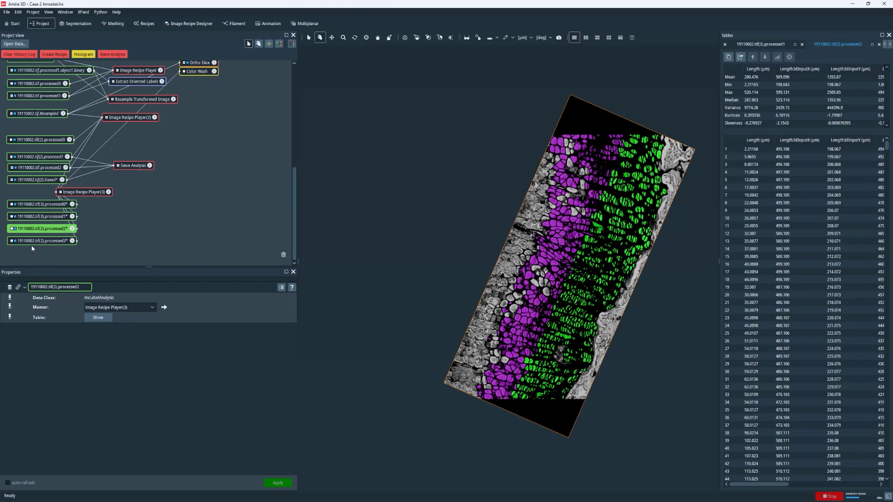
click(42, 241)
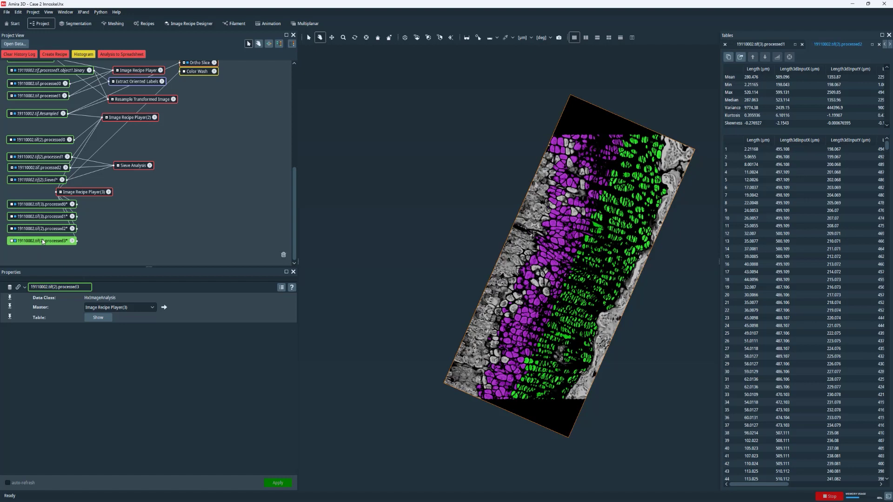
click(98, 319)
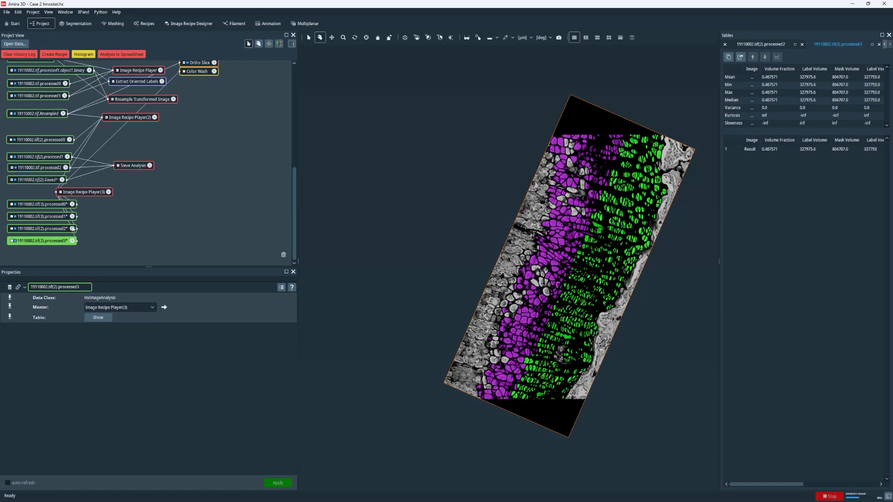
Attach a Histogram to 19110002.tif(2).processed2, place it beside the data, and compute it for the Length channel
right_click(53, 230)
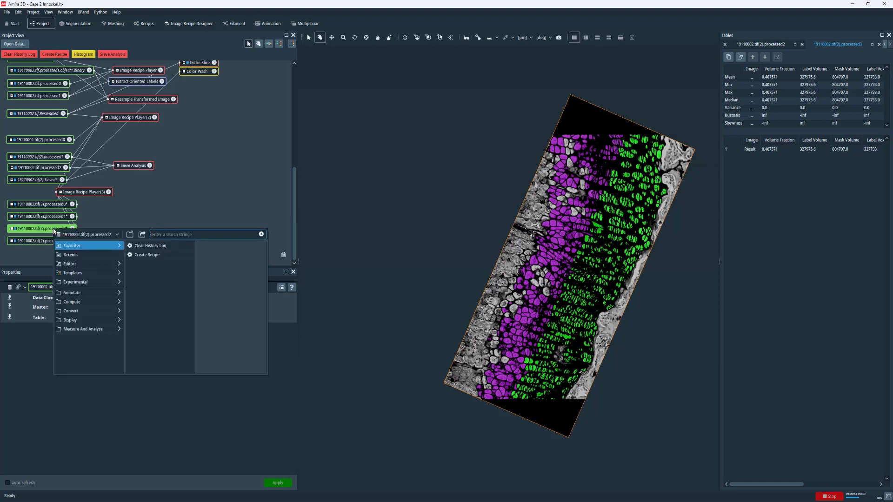
text(histo)
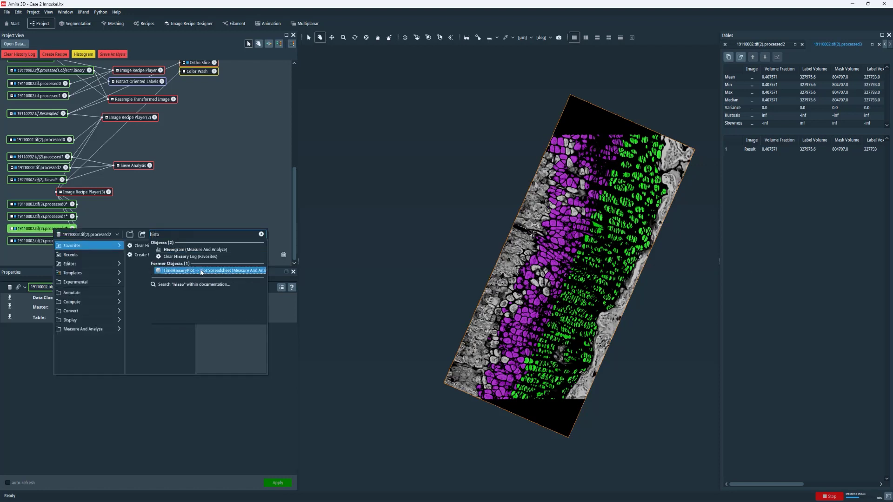
click(203, 250)
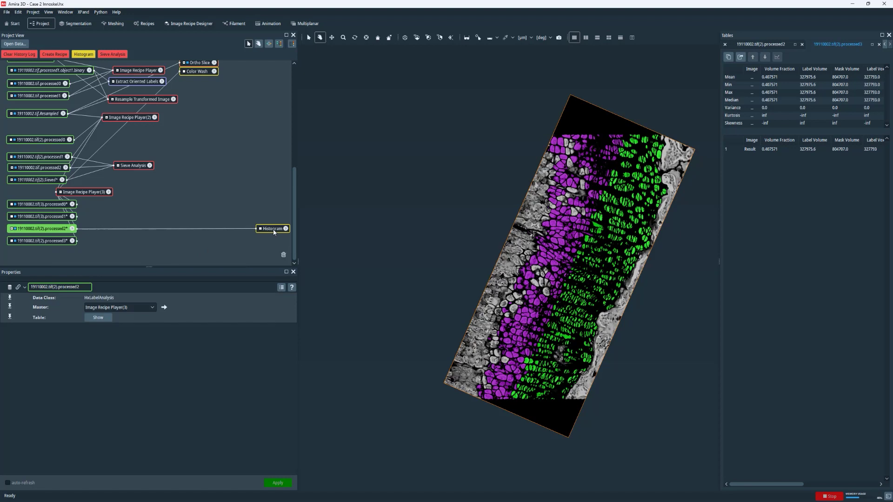
drag(276, 230, 109, 230)
click(121, 357)
click(121, 357)
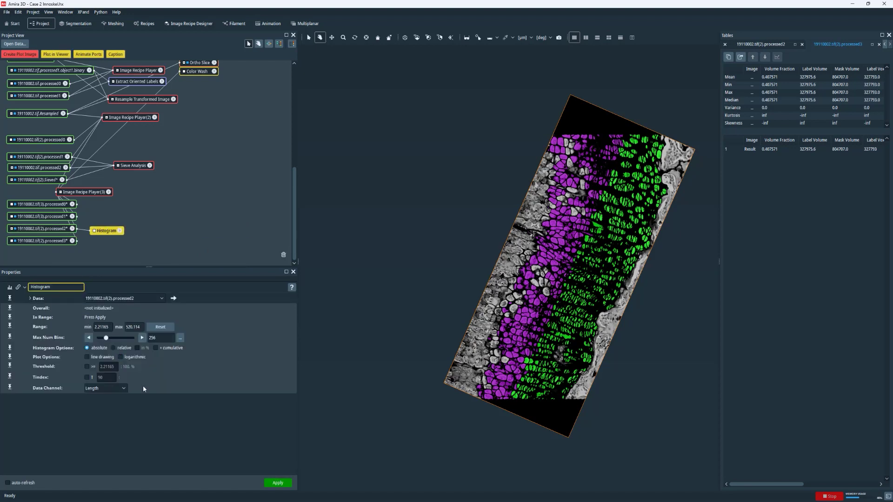
click(278, 483)
Attach a Plot in Viewer display to the Histogram module
right_click(108, 233)
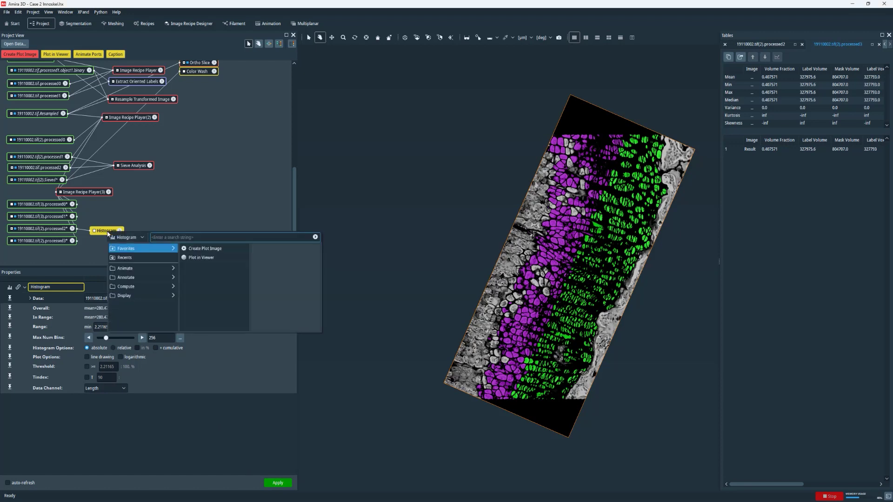
text(plot)
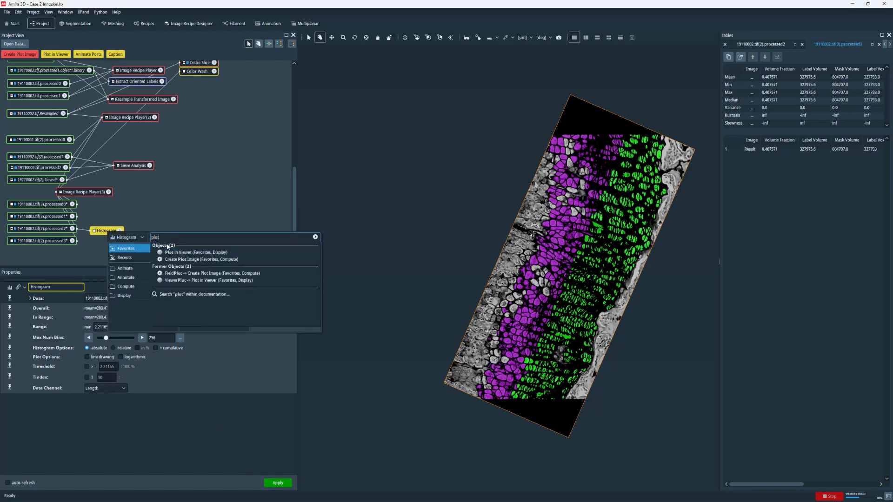
click(184, 253)
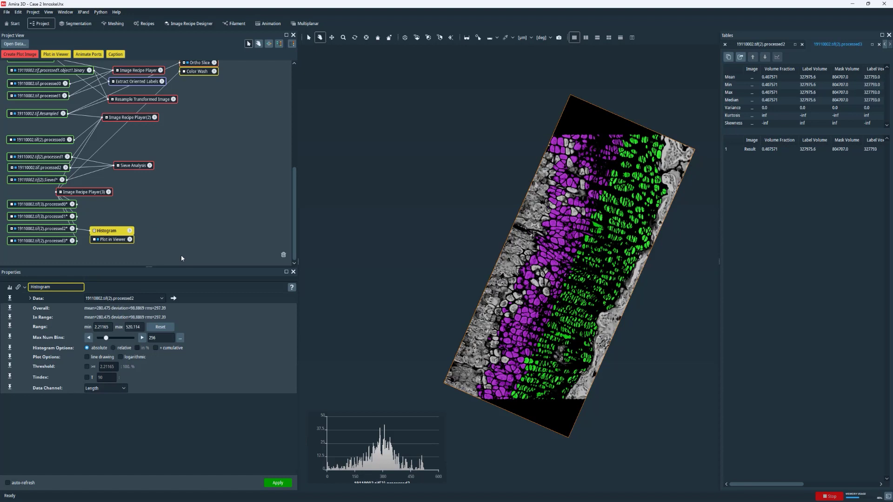
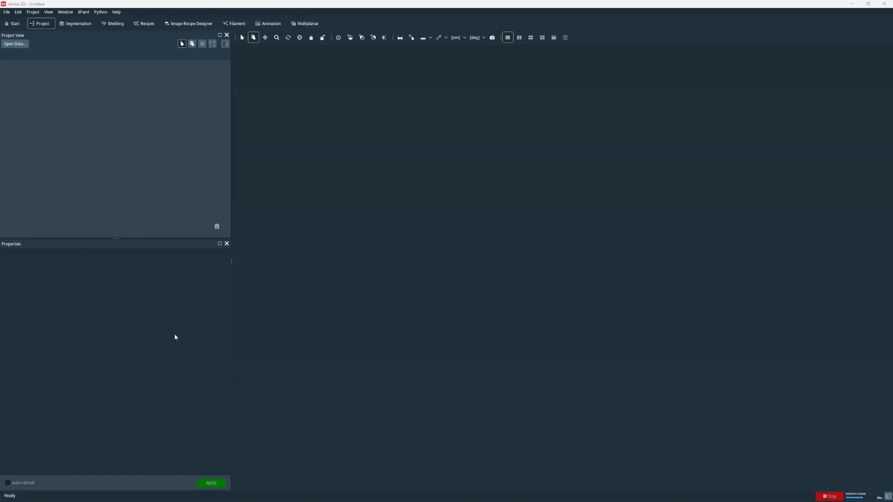
Open BCI_peak_force.am and BCI_reference.am from the xvolumecorrelation tutorial folder, accepting nanometer units for both
click(15, 44)
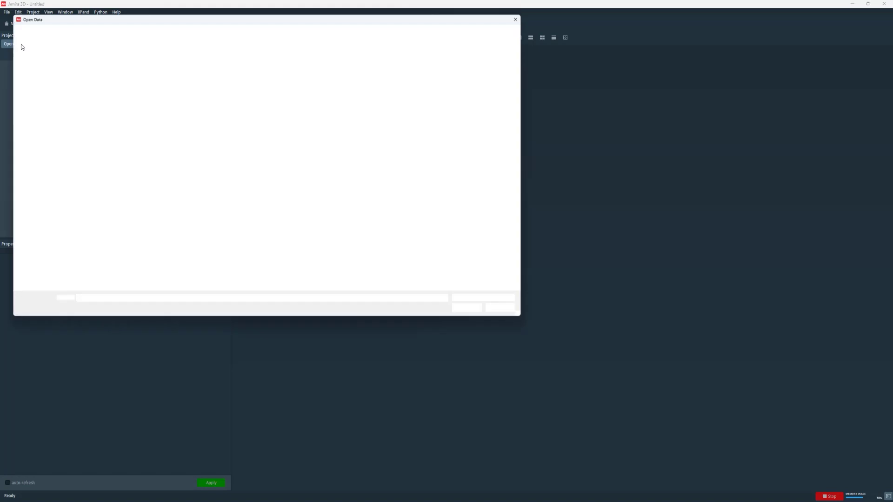
click(136, 76)
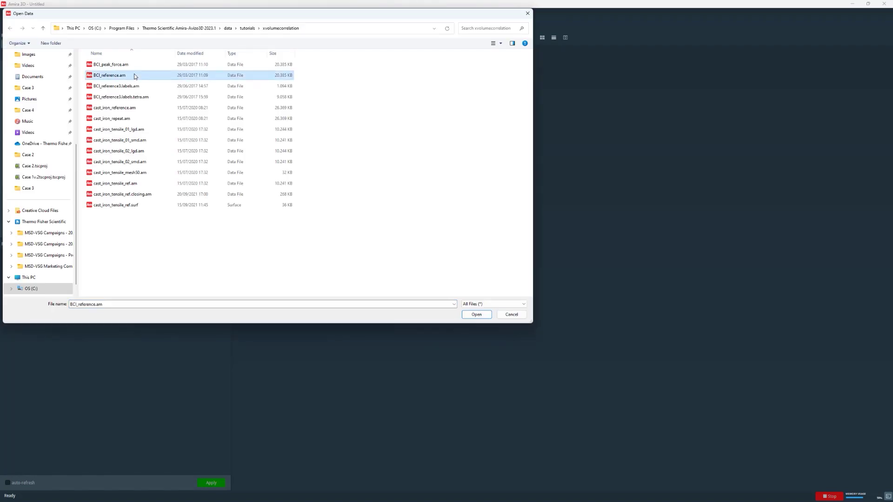
ctrl+click(126, 67)
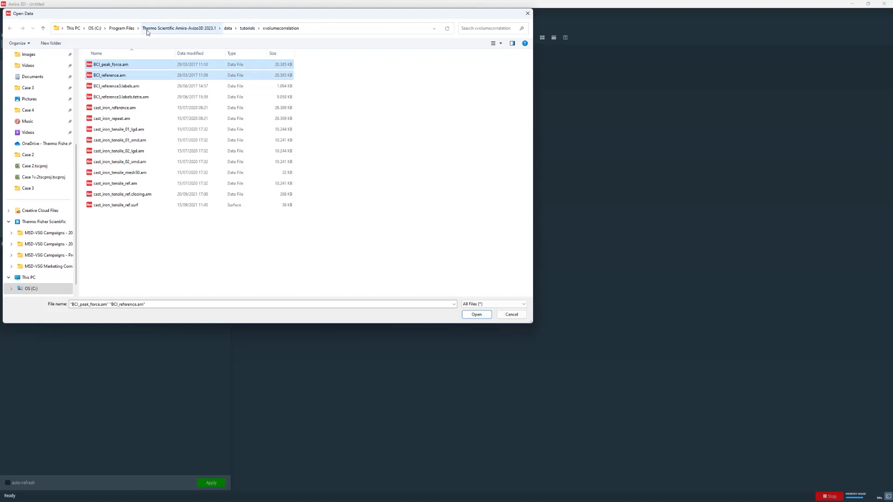
click(476, 316)
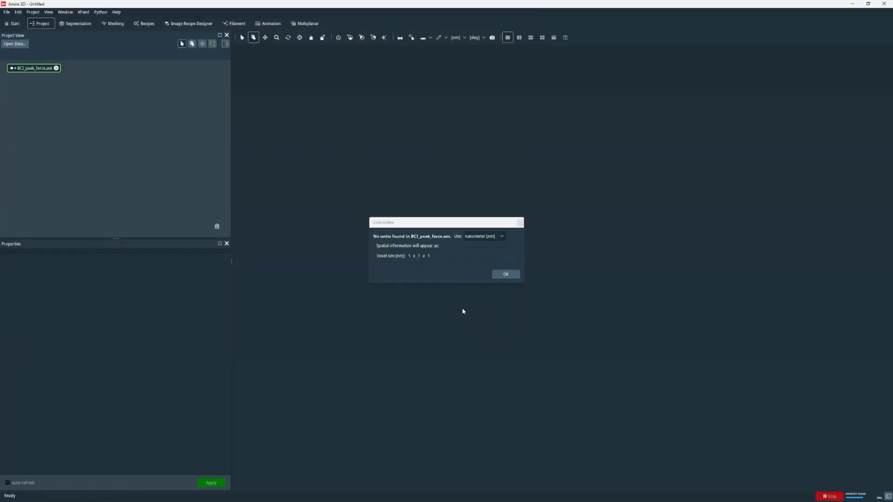
click(501, 276)
click(500, 276)
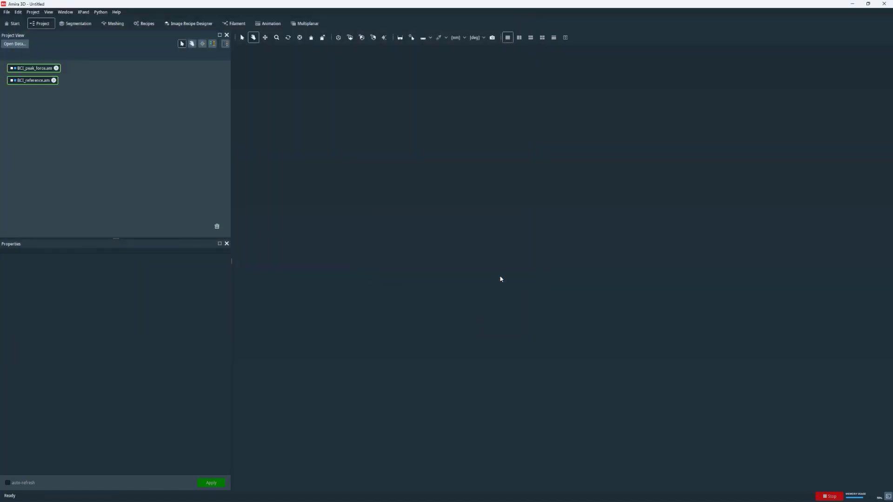
Attach an Ortho Slice to BCI_reference.am and another to BCI_peak_force.am, placing BCI_peak_force.am below the reference
click(26, 81)
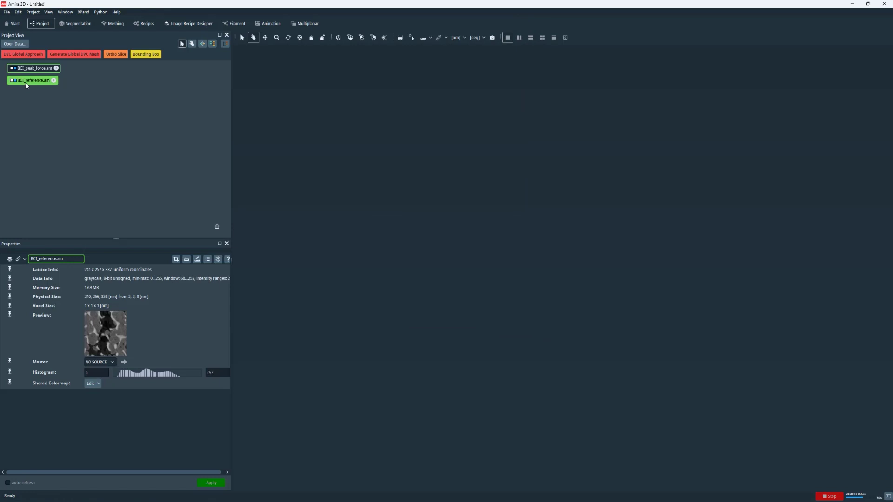
click(117, 54)
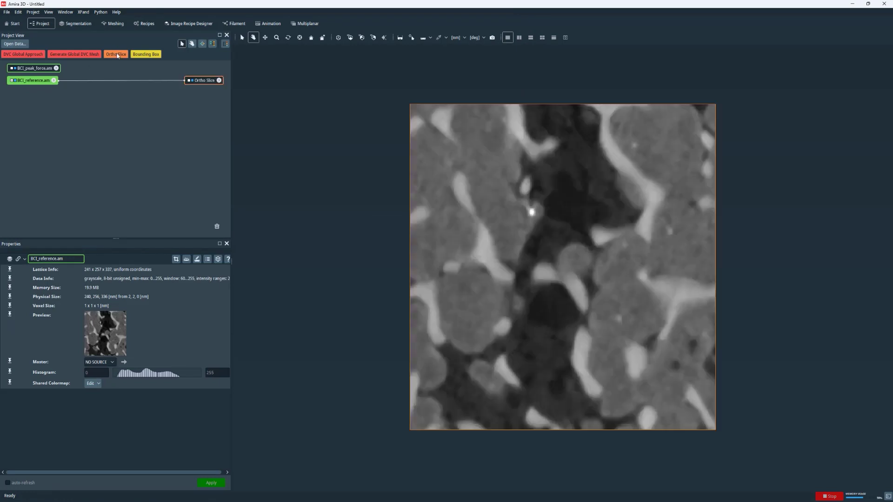
drag(40, 68, 39, 96)
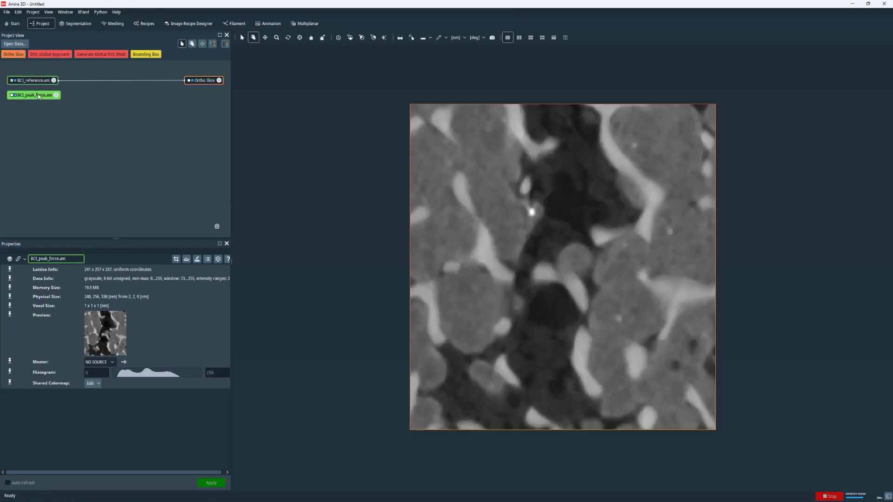
click(192, 82)
click(13, 54)
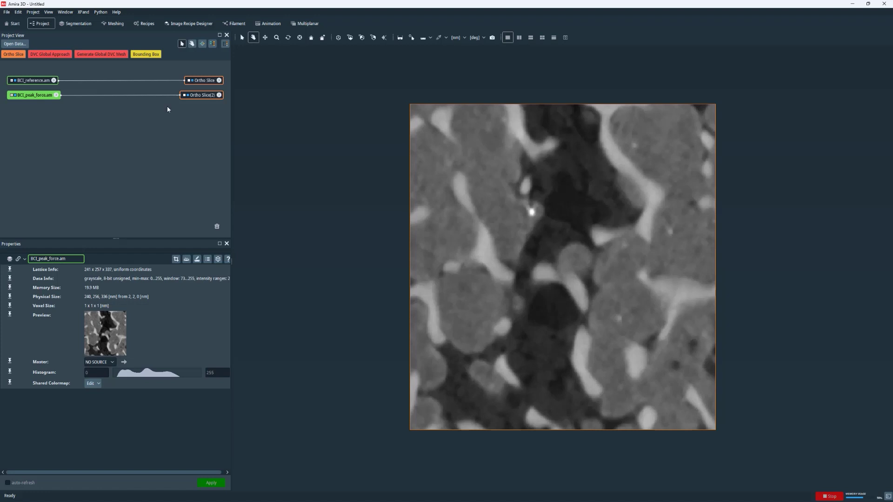
Generate a global DVC mesh from BCI_reference.am with a cell size of 48 nm
click(31, 80)
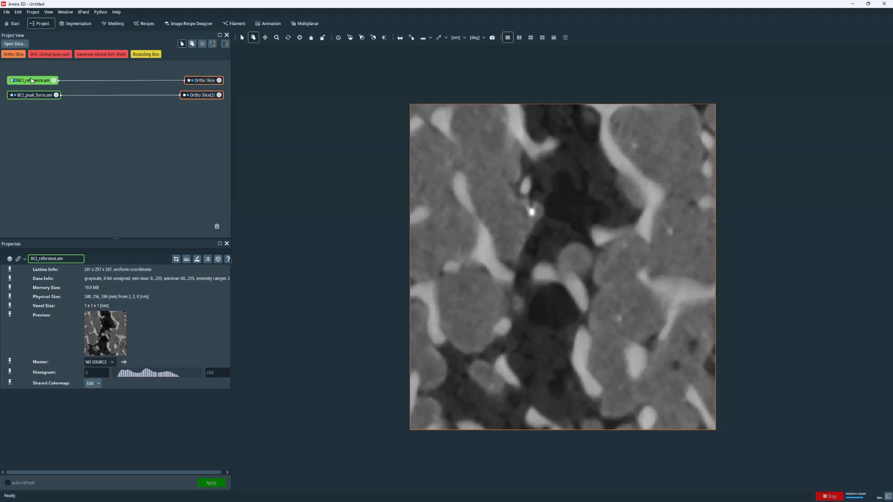
click(85, 56)
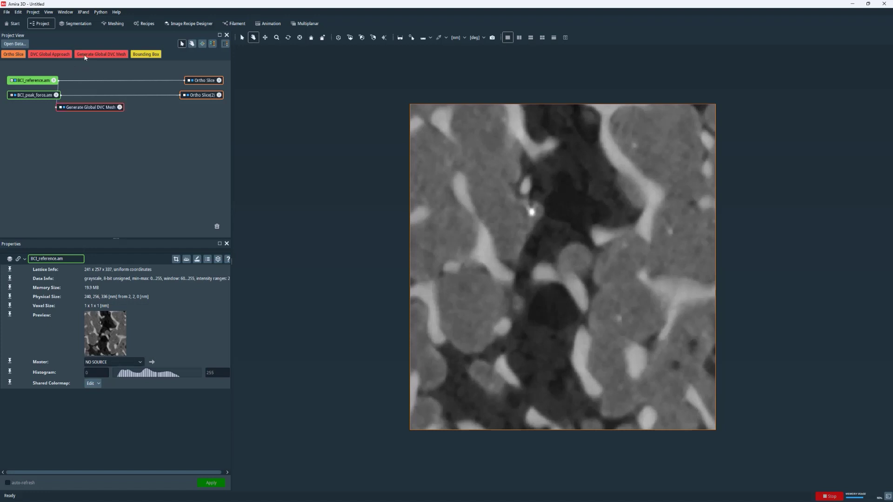
click(89, 109)
double_click(94, 291)
text(48)
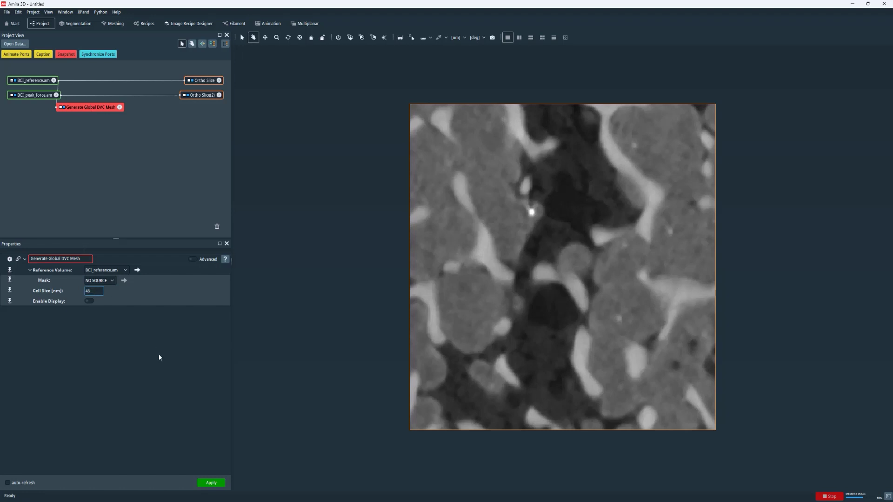
click(215, 483)
Hide the ortho slices and attach a Grid View to BCI_reference.mesh
mouse_move(40, 117)
mouse_down()
mouse_move(73, 131)
mouse_move(56, 112)
mouse_move(37, 113)
mouse_move(48, 128)
mouse_up()
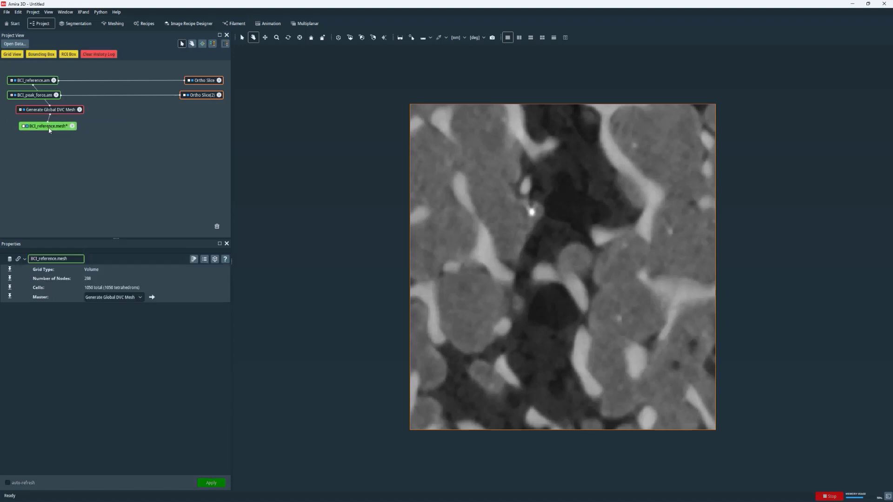
right_click(49, 128)
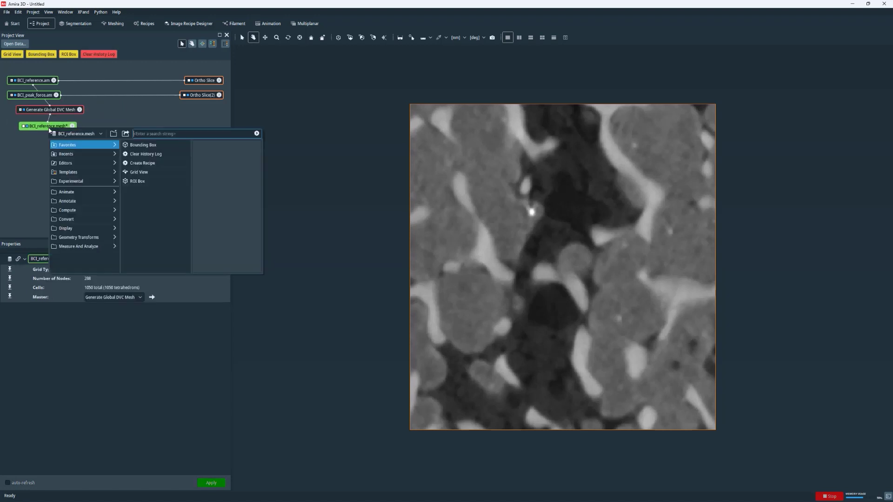
click(192, 98)
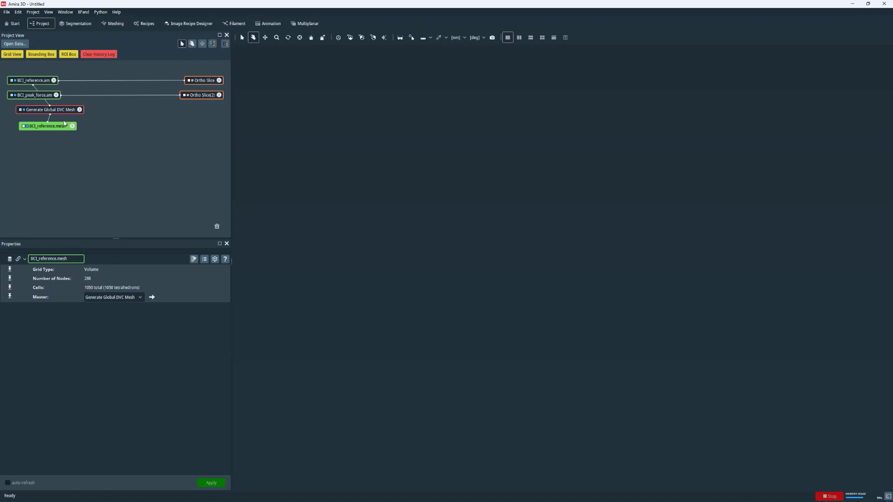
right_click(53, 130)
click(153, 172)
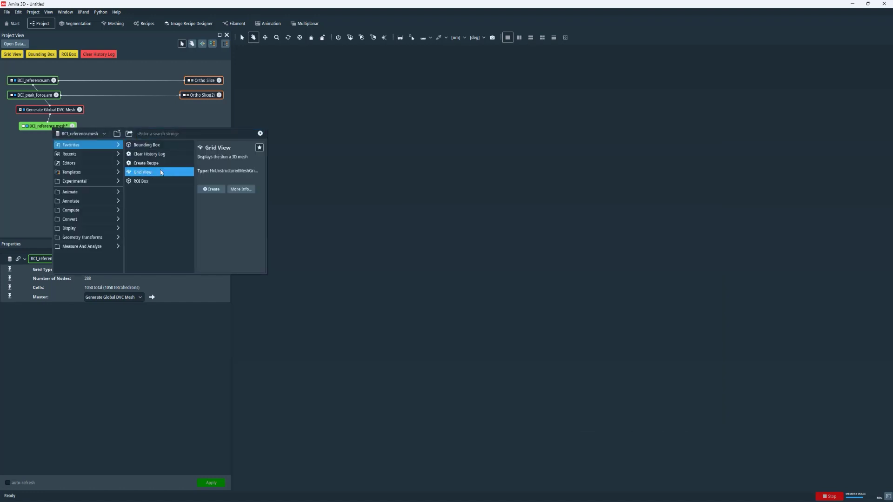
click(212, 189)
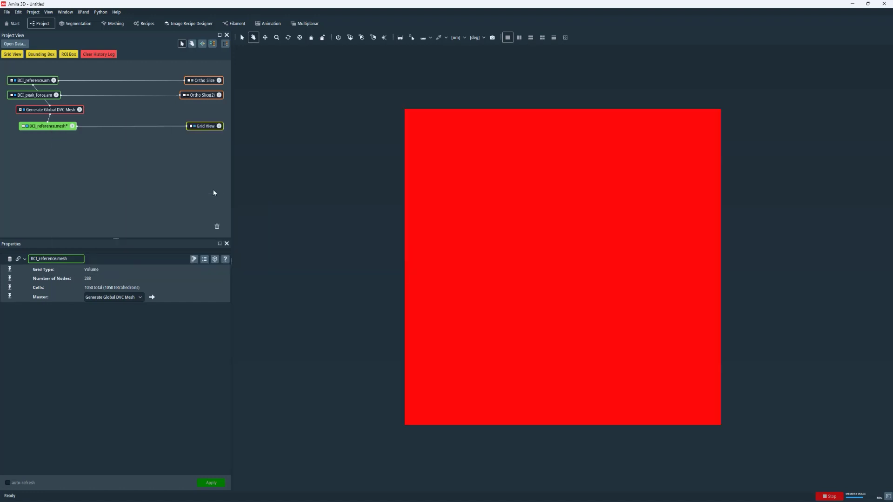
Color the Grid View with uniform coloring, using the yellow custom color
click(205, 126)
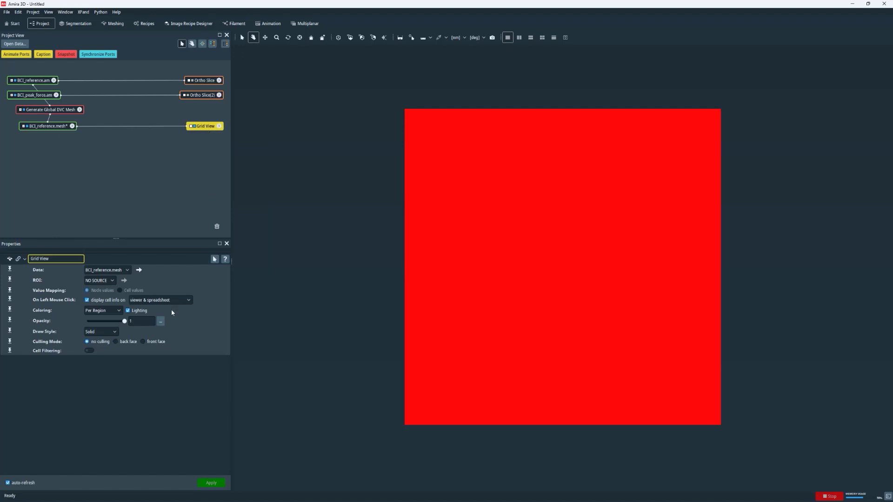
click(105, 310)
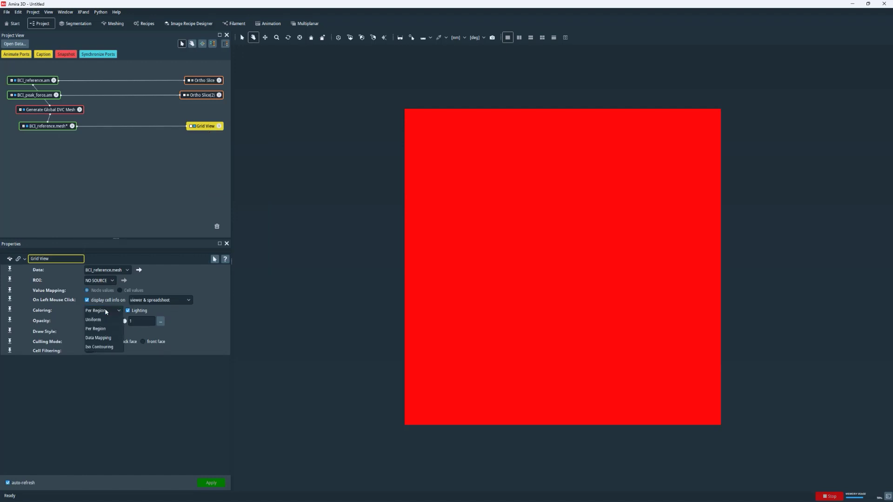
click(106, 320)
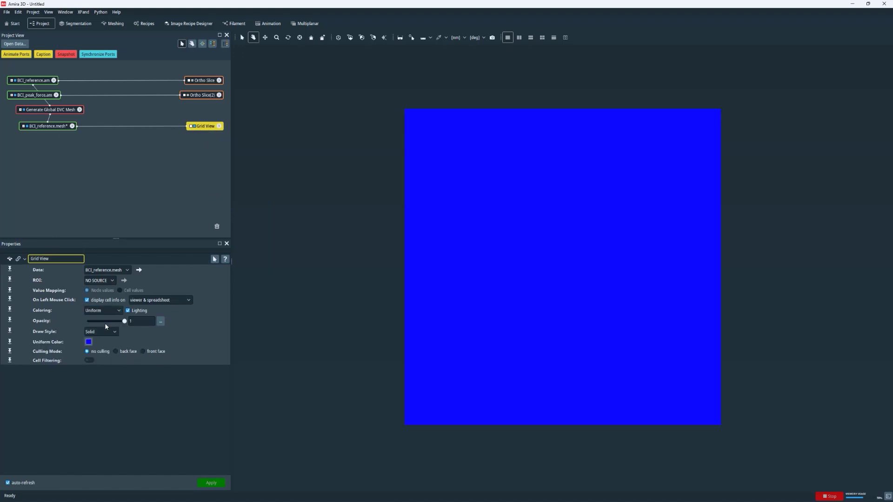
click(89, 342)
click(430, 279)
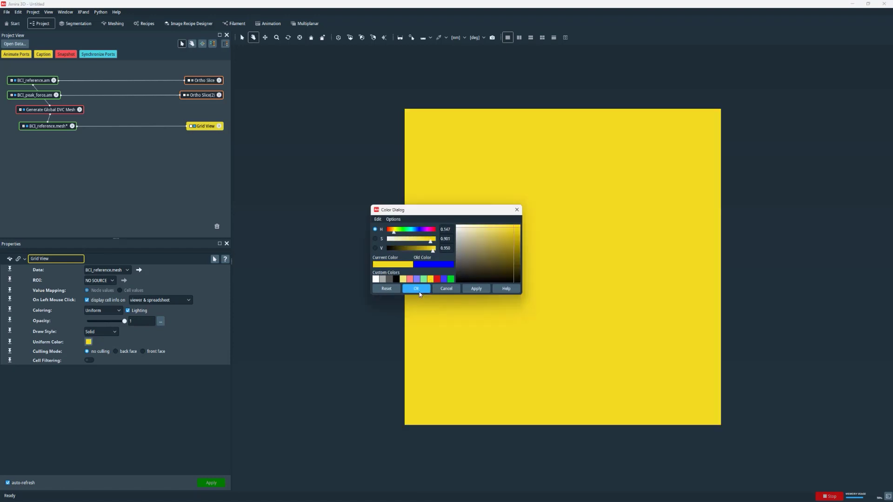
click(417, 289)
Set the Grid View's draw style to Wireframe and view the mesh obliquely
click(95, 333)
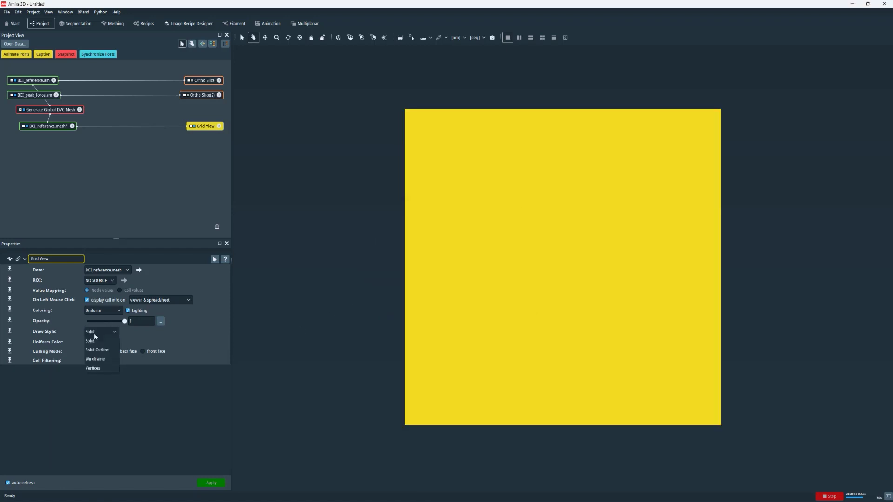
click(96, 359)
scroll(419, 368, down, 5)
drag(496, 259, 447, 325)
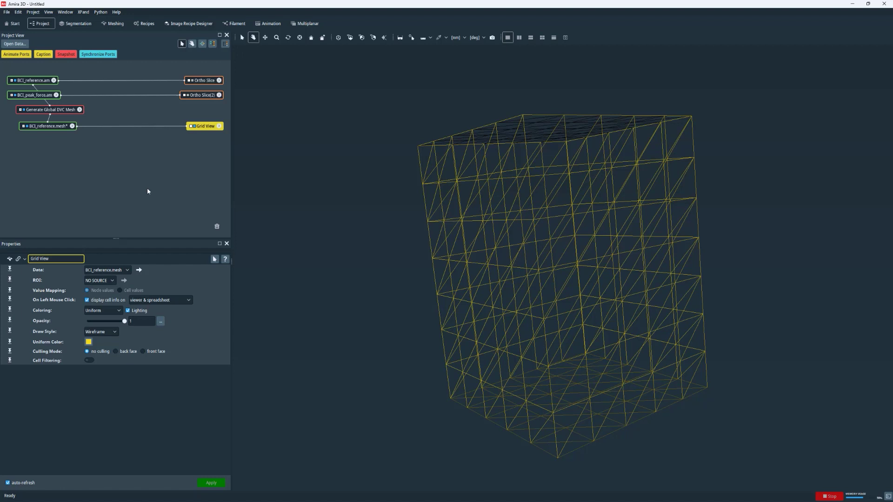
click(41, 82)
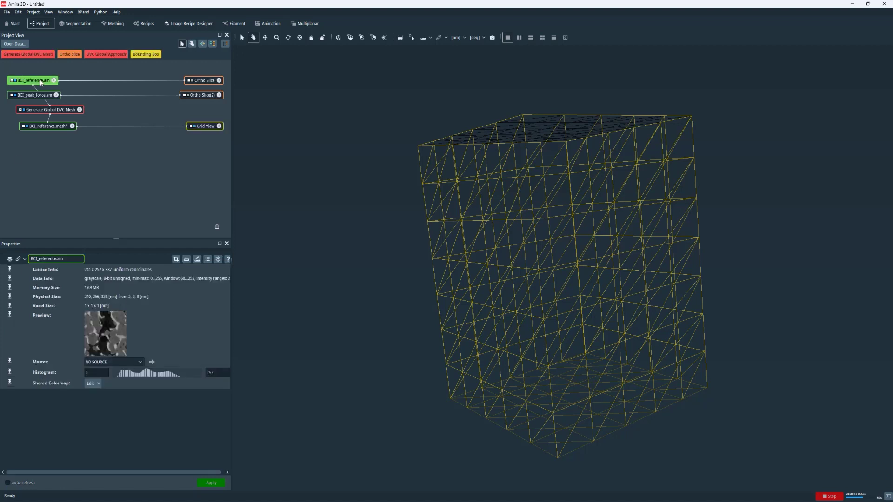
click(38, 95)
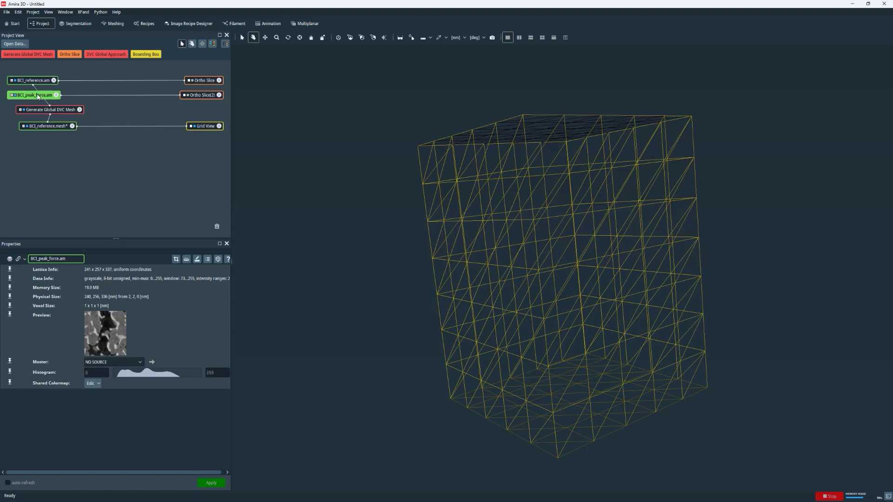
click(46, 128)
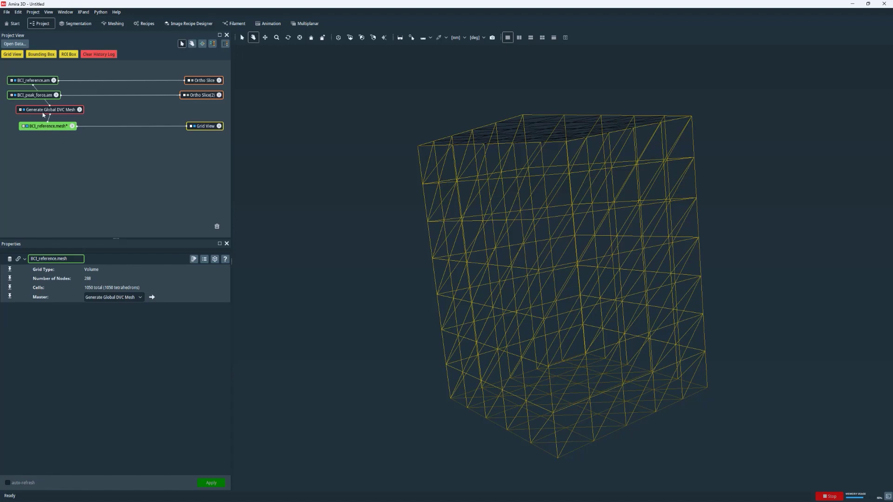
Run DVC Global Approach on BCI_reference.am with BCI_peak_force.am as deformed volume and BCI_reference.mesh as reference mesh
click(41, 80)
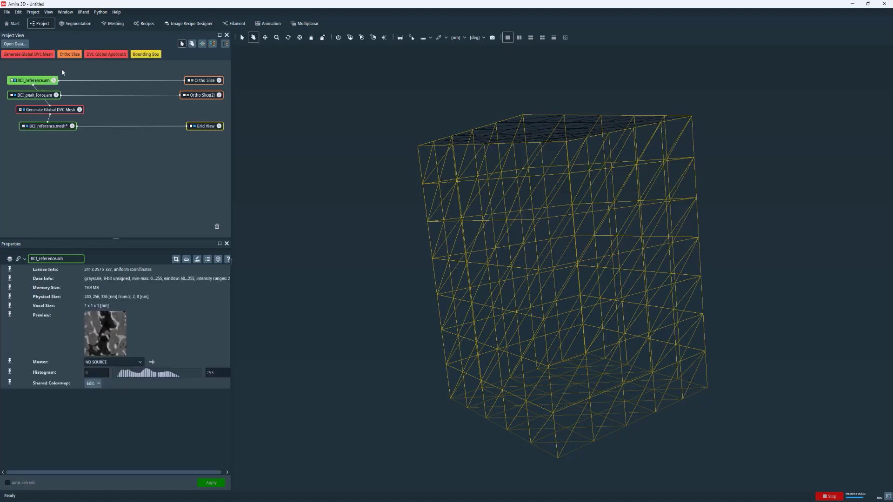
click(96, 55)
drag(83, 137, 46, 143)
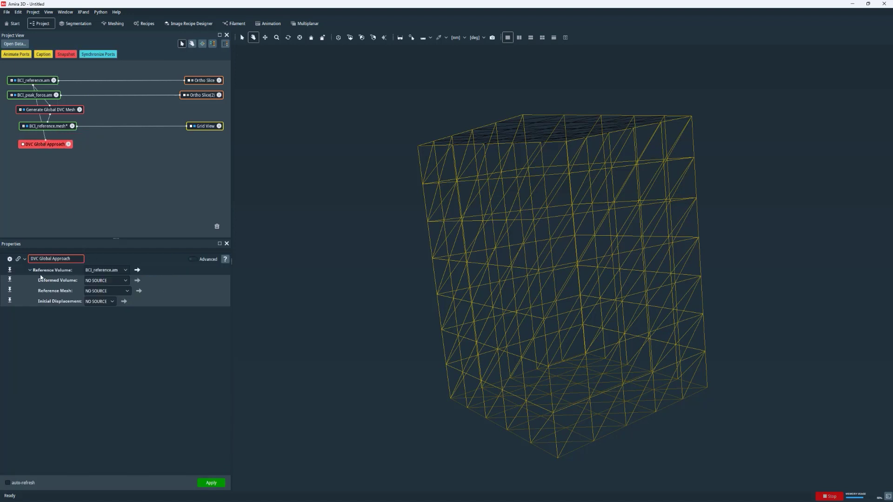
click(108, 281)
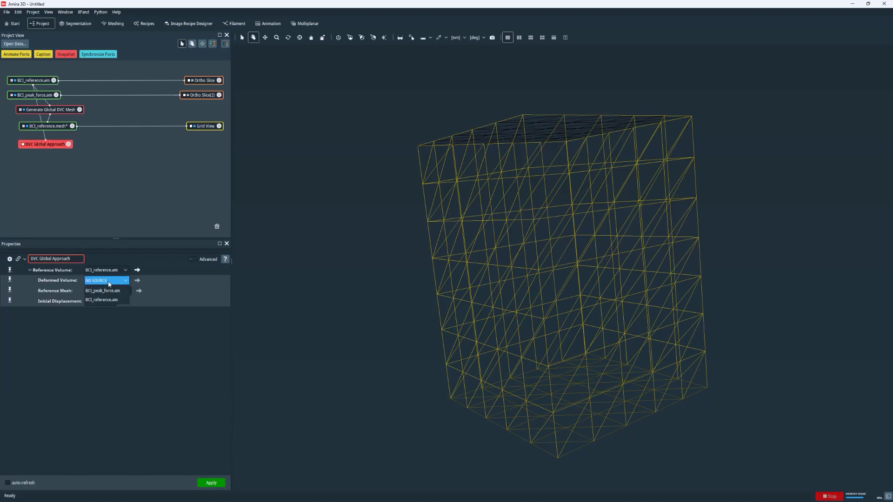
click(109, 299)
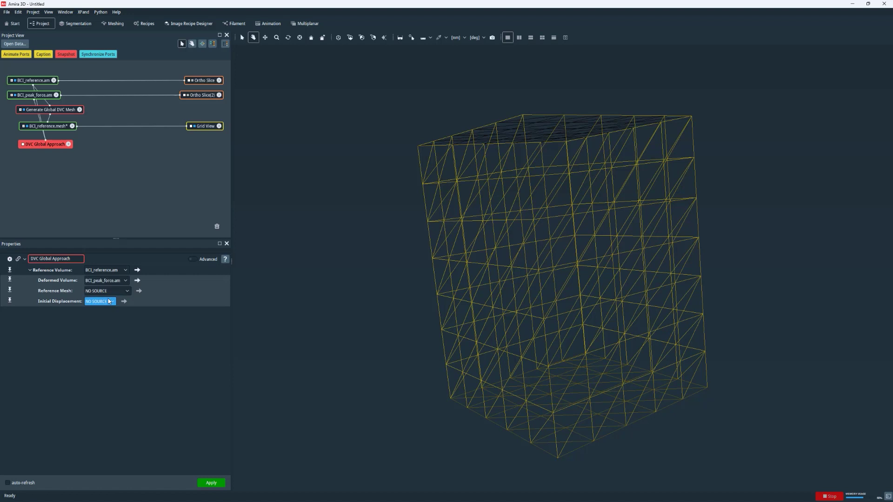
click(119, 292)
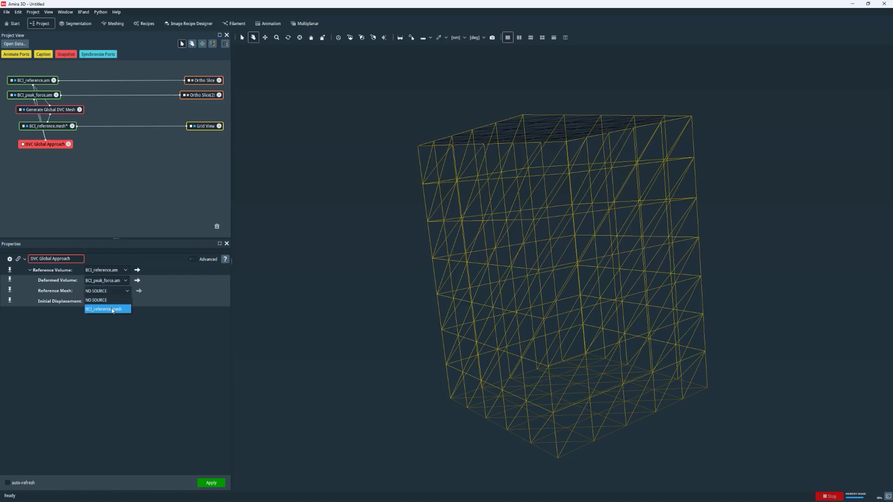
click(221, 485)
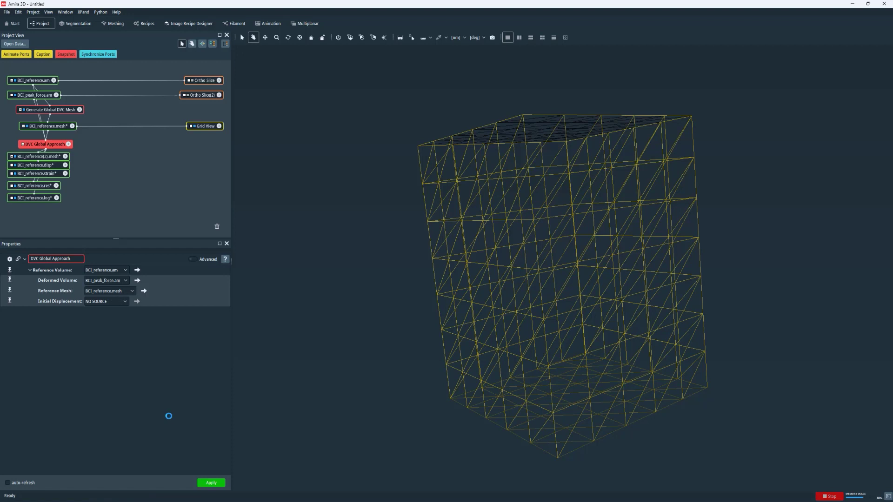
Compute the Magnitude of BCI_reference.disp and place the Magnitude module beside the DVC result objects
click(40, 167)
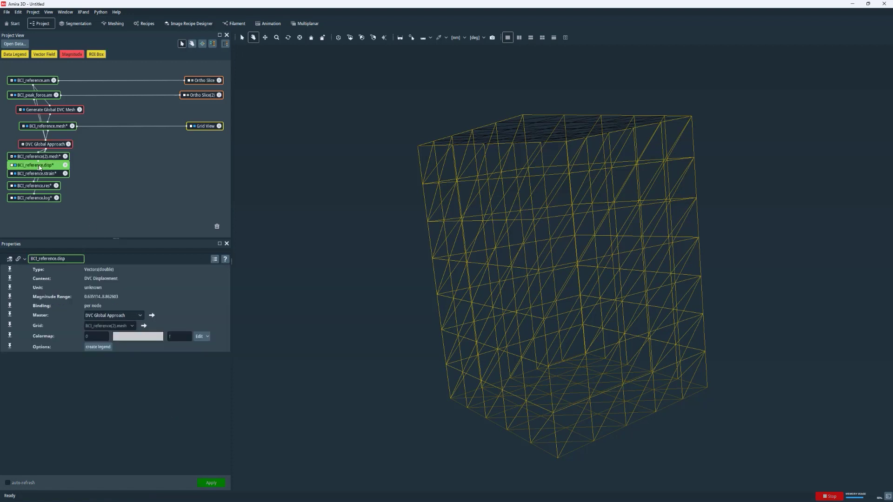
click(40, 175)
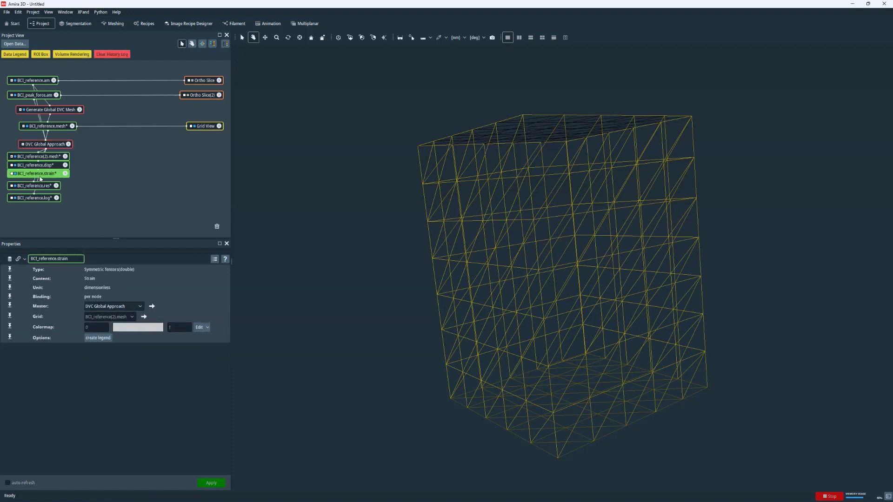
click(39, 167)
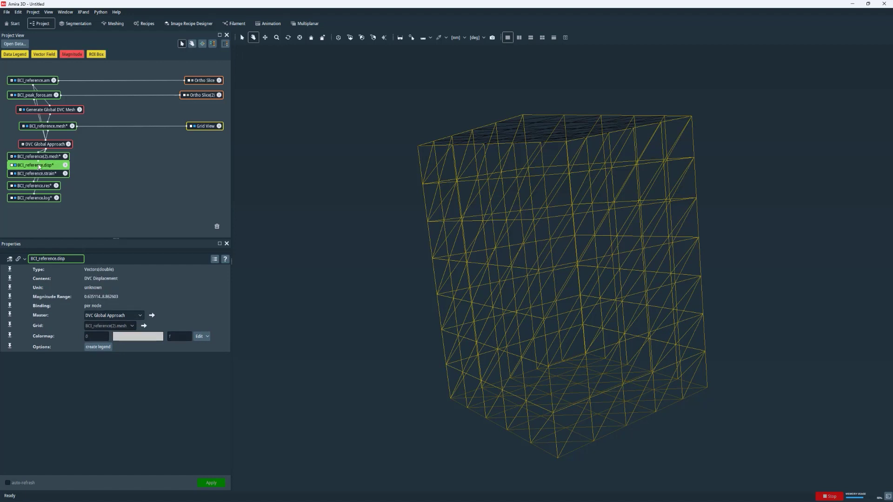
right_click(39, 167)
text(magnit)
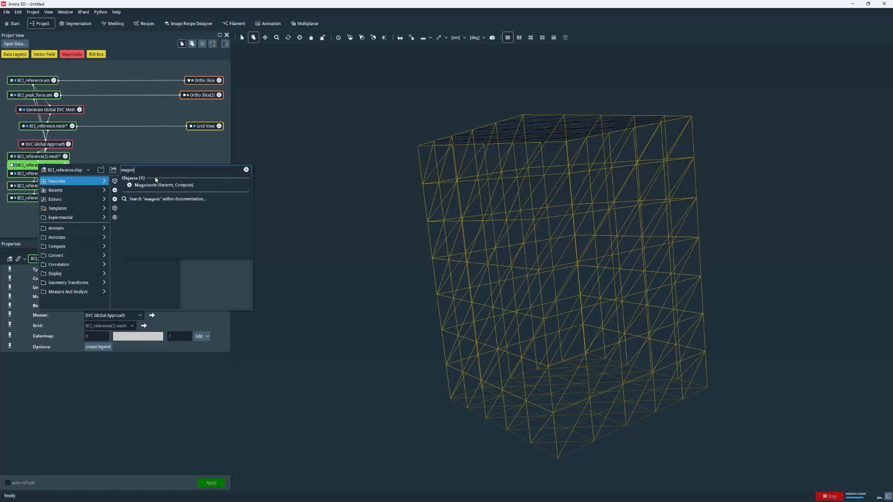
click(139, 185)
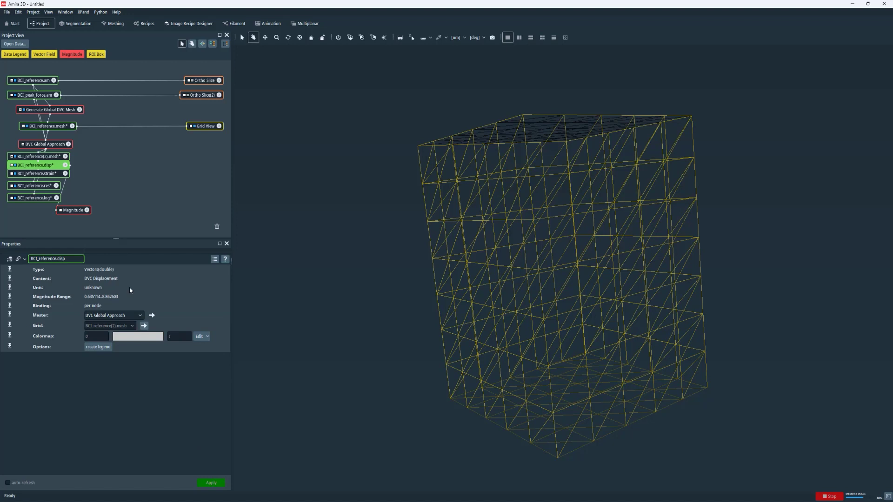
click(70, 210)
click(211, 483)
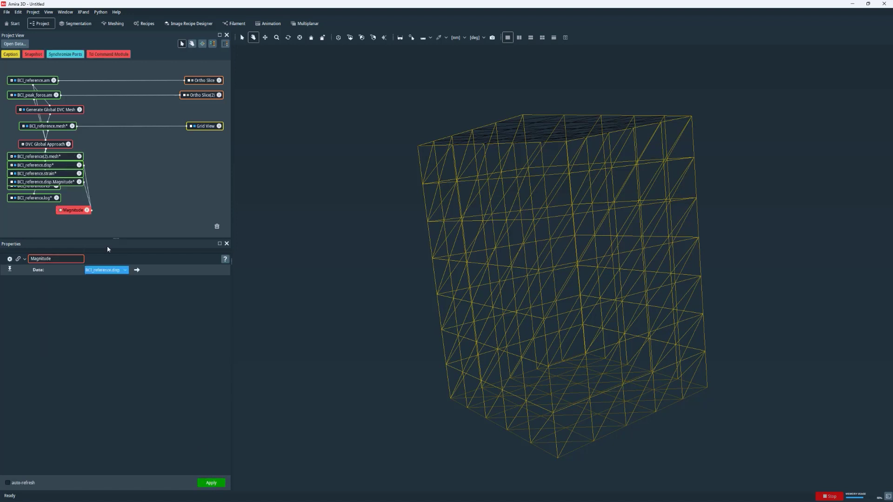
drag(76, 210, 125, 171)
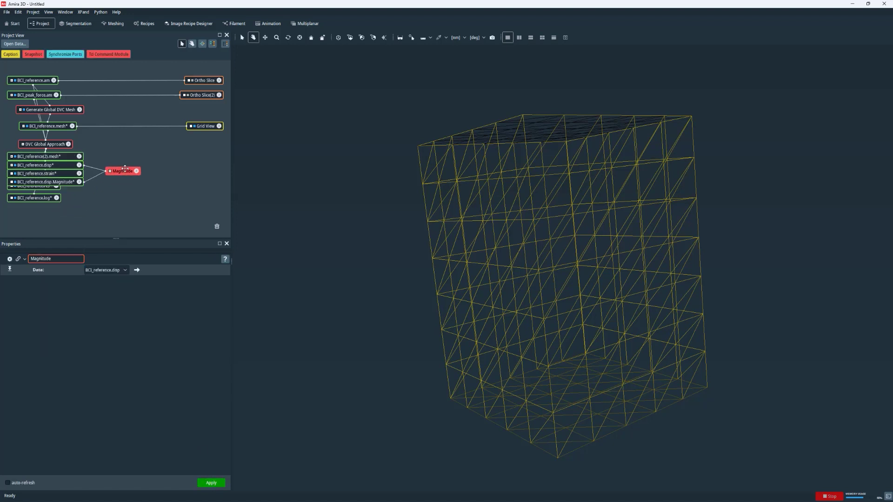
Attach a Vector Field display to the displacement result BCI_reference.disp
click(47, 166)
right_click(47, 166)
text(vecto)
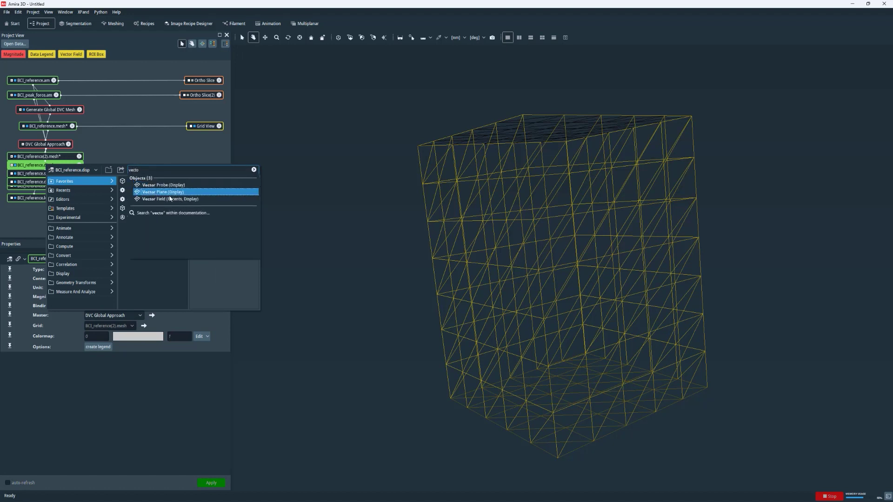
click(170, 199)
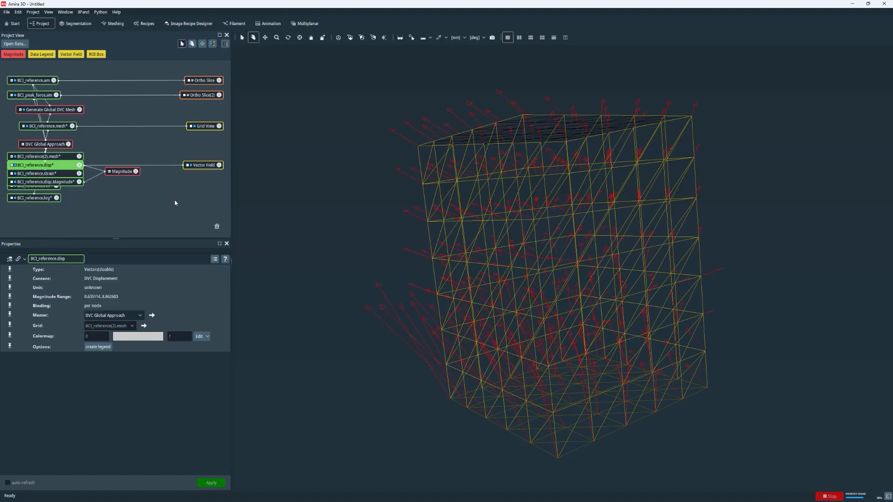
Set the Vector Field's colorfield to BCI_reference.disp.Magnitude and its coloring to Data Mapping
click(172, 163)
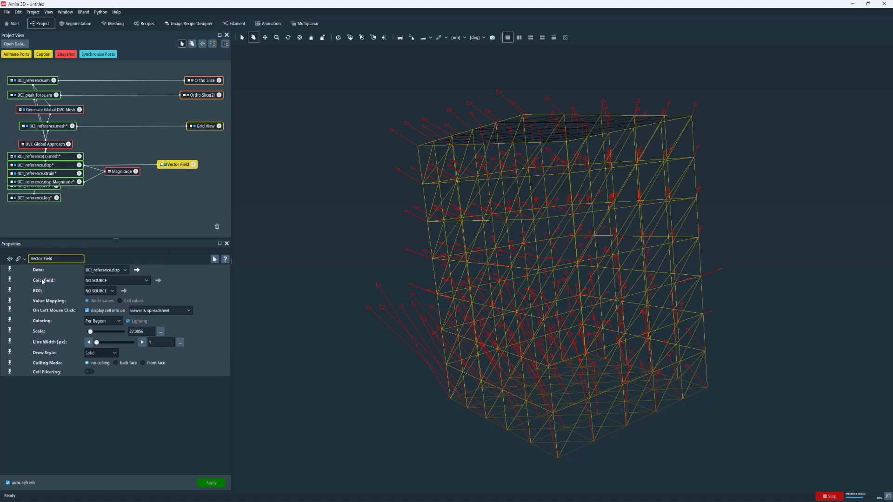
click(85, 281)
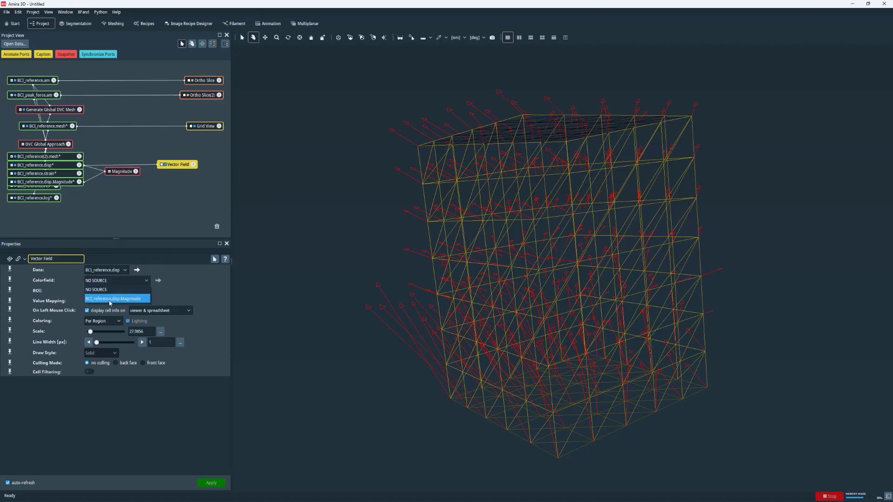
click(111, 299)
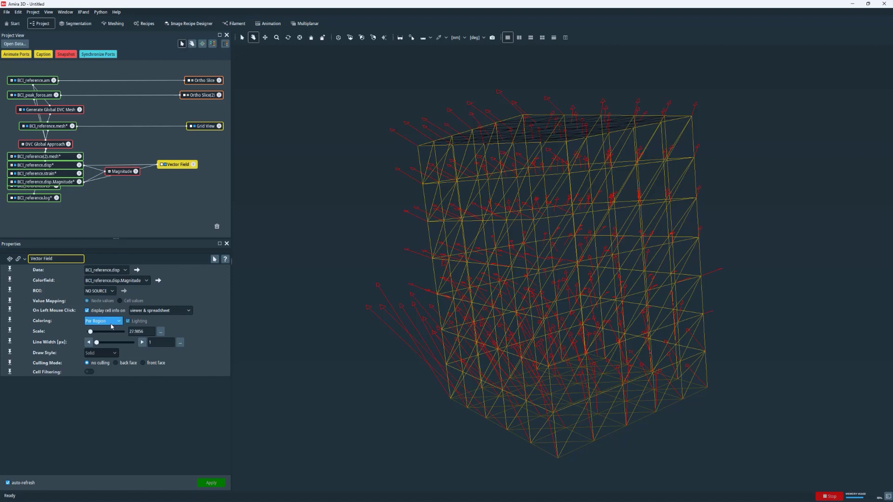
click(111, 321)
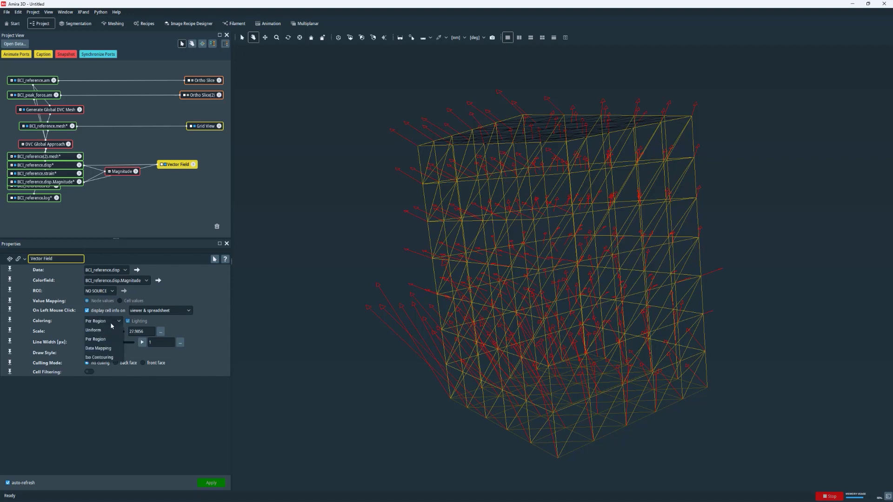
click(110, 349)
Assign the physics.icol colormap to BCI_reference.disp.Magnitude
click(48, 182)
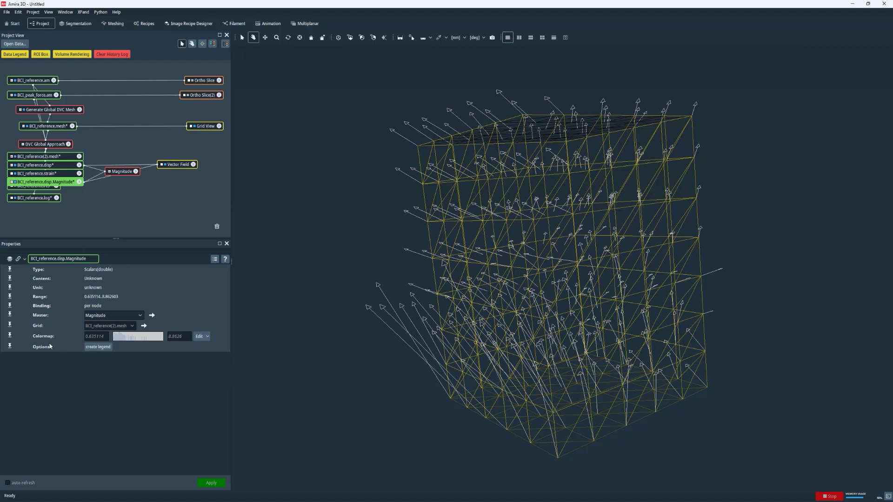
click(203, 338)
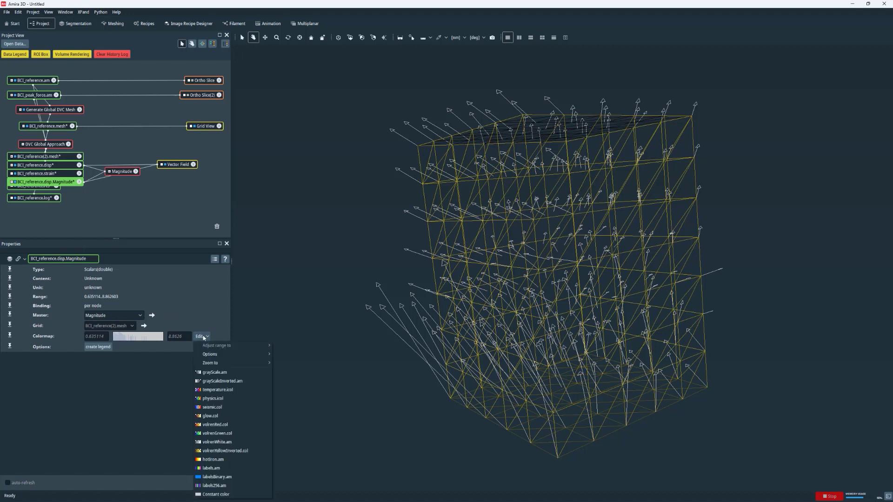
click(215, 399)
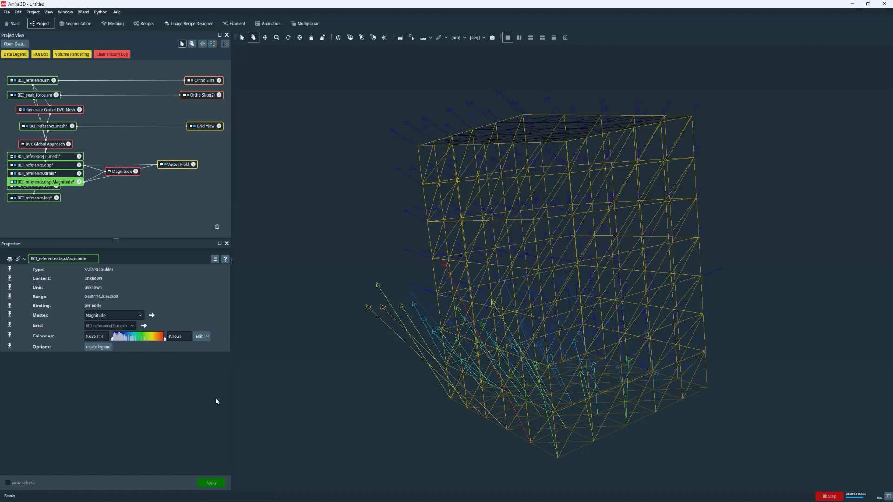
Attach a Data Legend to BCI_reference.disp.Magnitude and inspect the colored displacement vectors from another side
right_click(56, 183)
text(data)
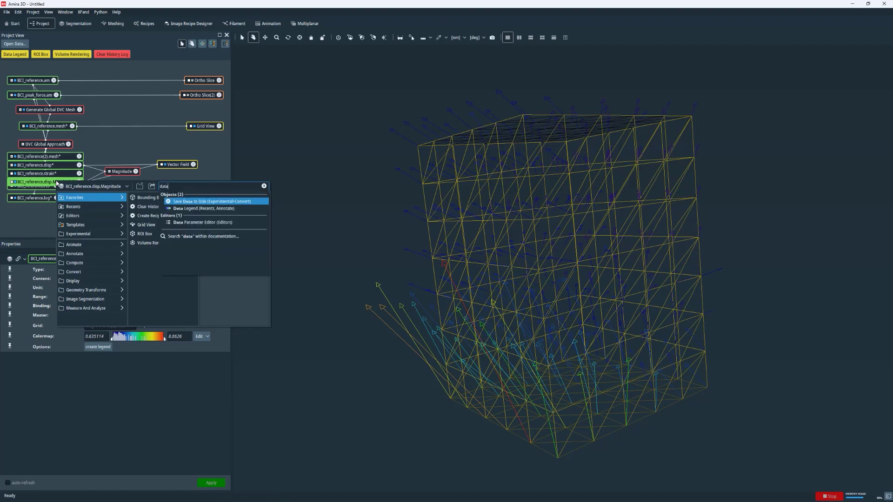
click(199, 209)
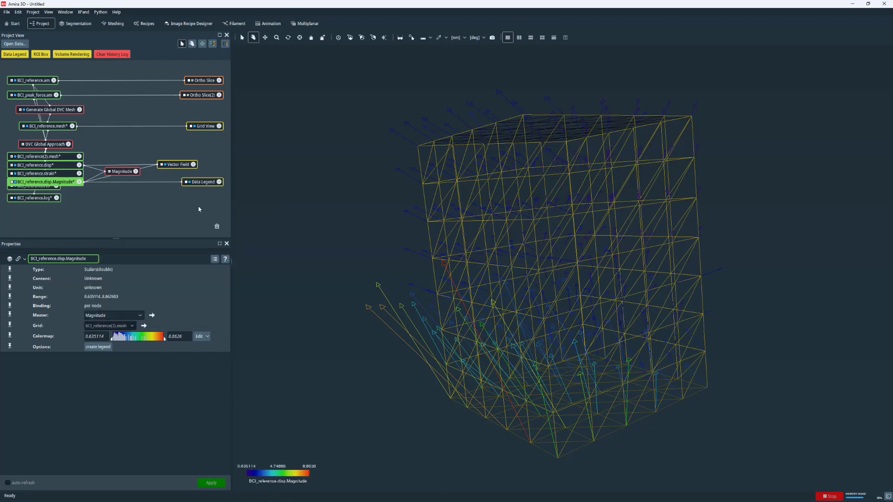
drag(577, 462, 360, 306)
drag(639, 370, 623, 132)
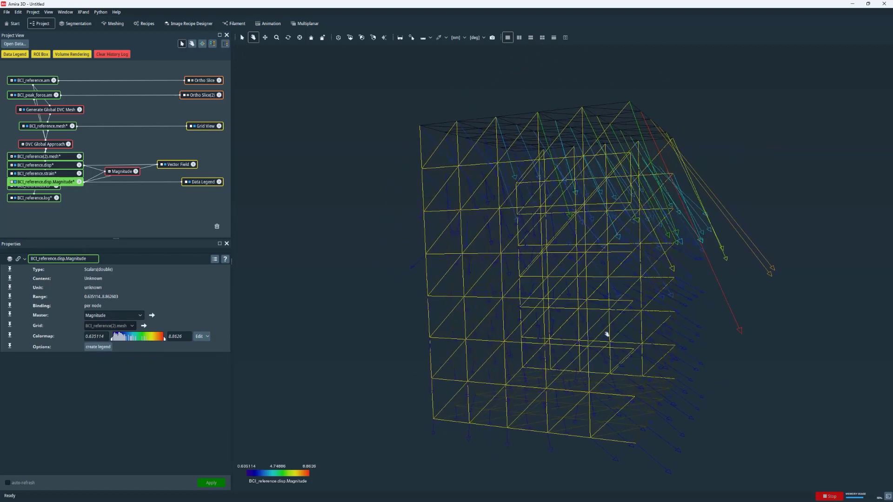
Set the Vector Field's line width to 5 px, check the displacement arrows, and select the BCI_reference.strain result
click(177, 165)
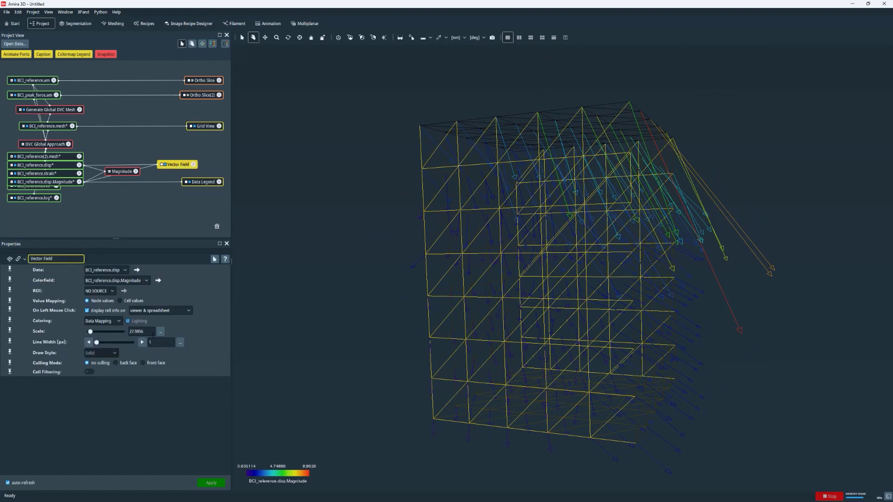
double_click(155, 343)
text(5)
key(Return)
click(158, 362)
click(94, 365)
drag(554, 379, 616, 317)
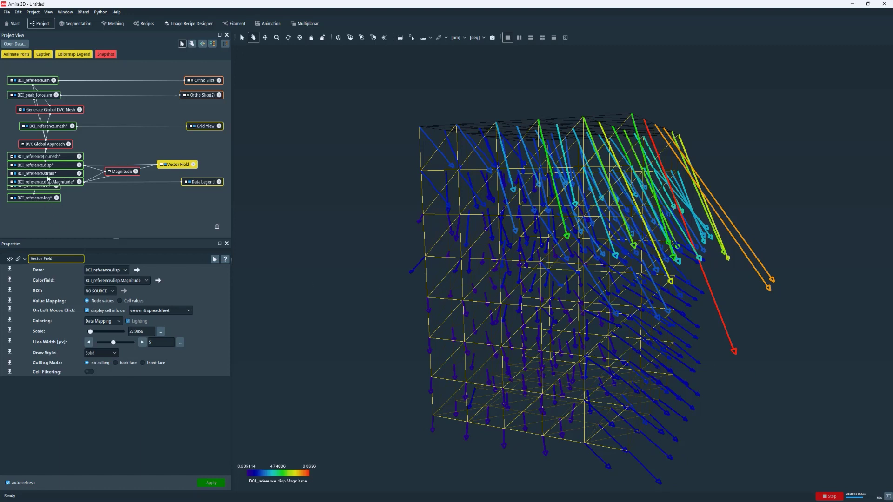
click(31, 174)
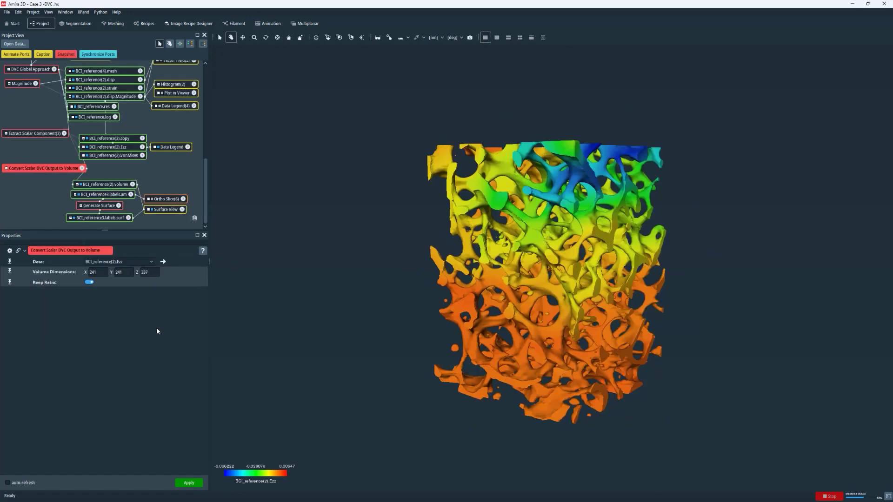
Review the DVC workflow in the Case 3 project and inspect the strain component settings of Extract Scalar Component(2)
drag(205, 195, 207, 103)
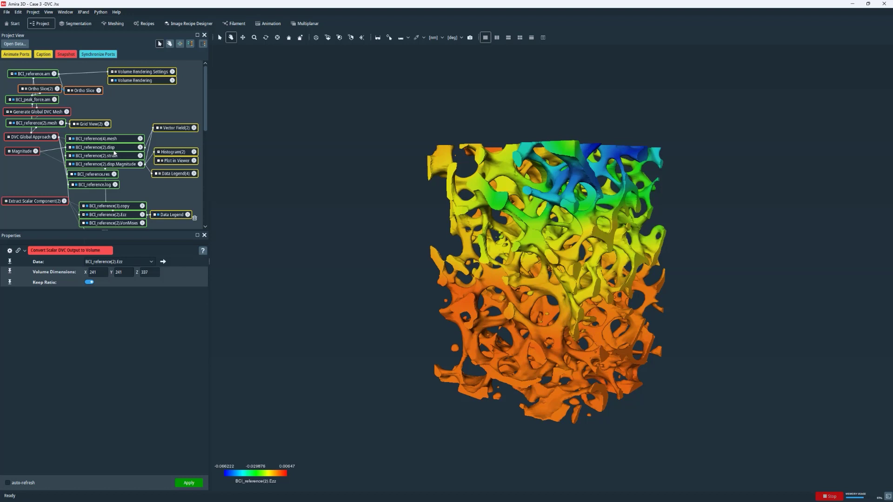
scroll(207, 123, down, 3)
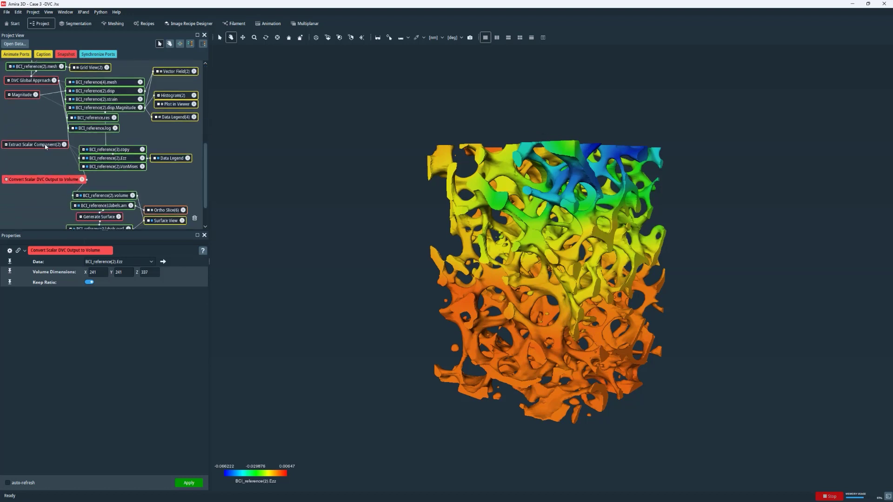
click(12, 147)
drag(31, 148, 11, 144)
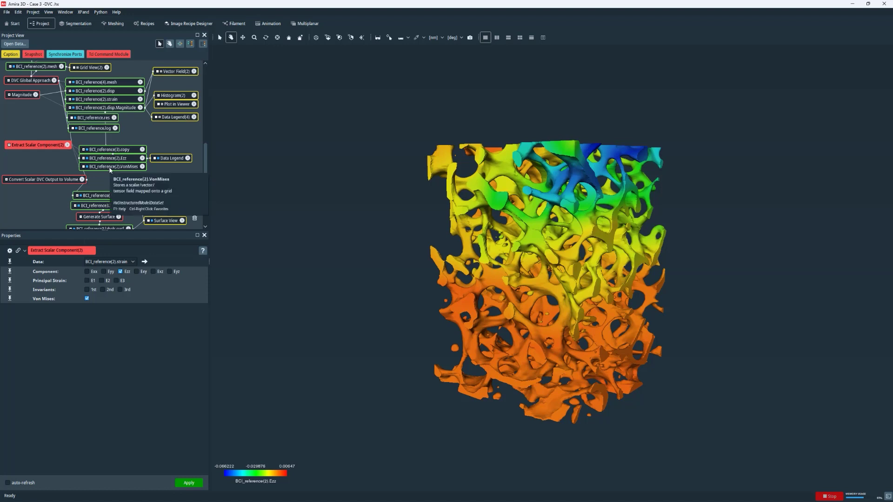
Inspect the Convert Scalar DVC Output to Volume settings and toggle the strain-colored Surface View off and on again
click(28, 182)
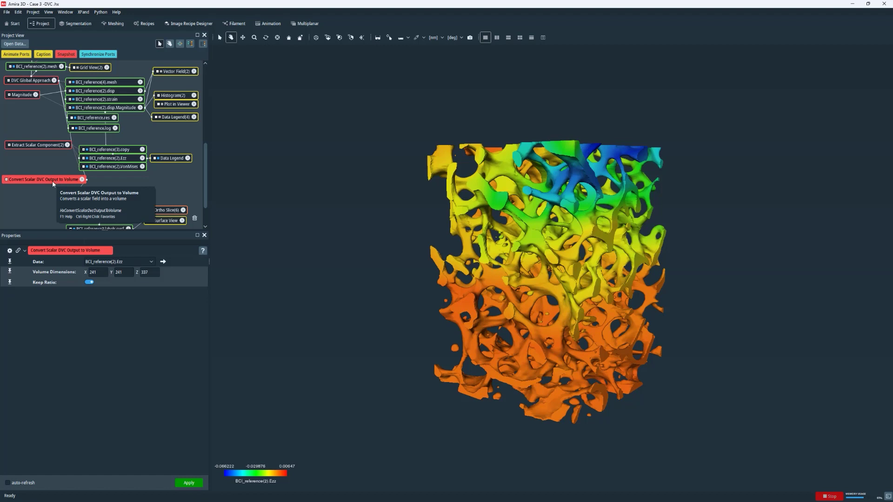
scroll(208, 214, down, 1)
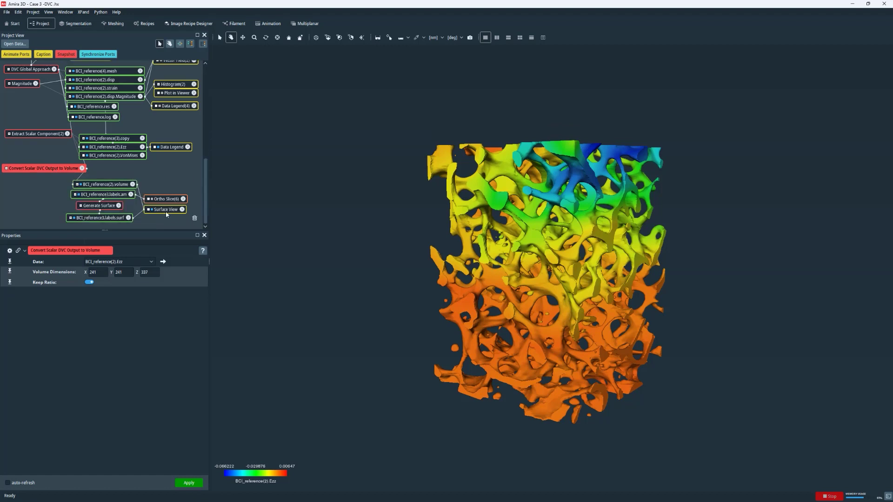
click(152, 209)
click(152, 209)
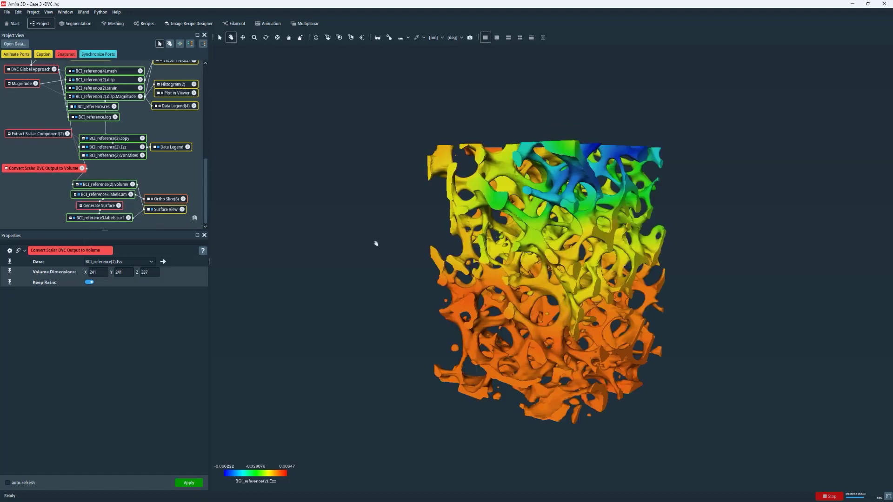